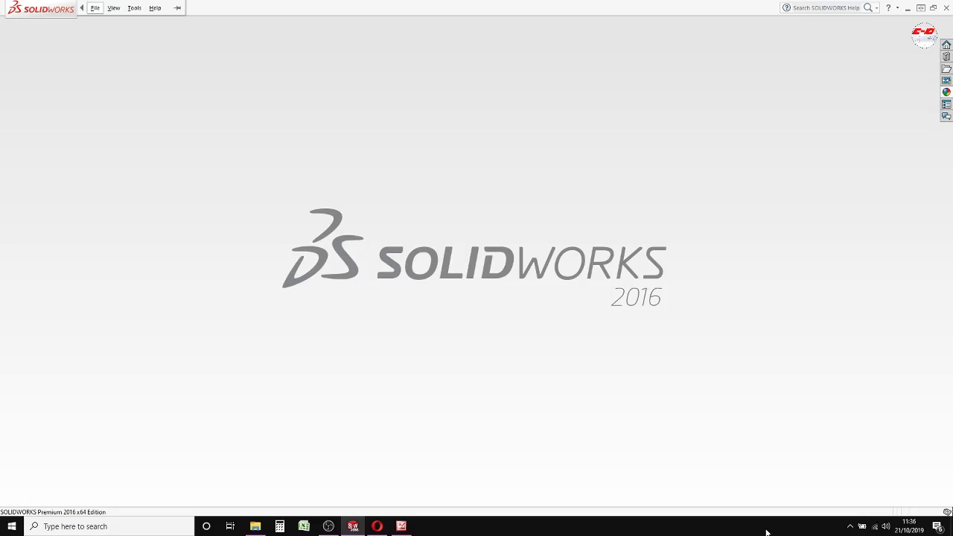
Create a new blank Part document (Part4) from the New SOLIDWORKS Document dialog
{"action": "left_click", "coordinate": [99, 10]}
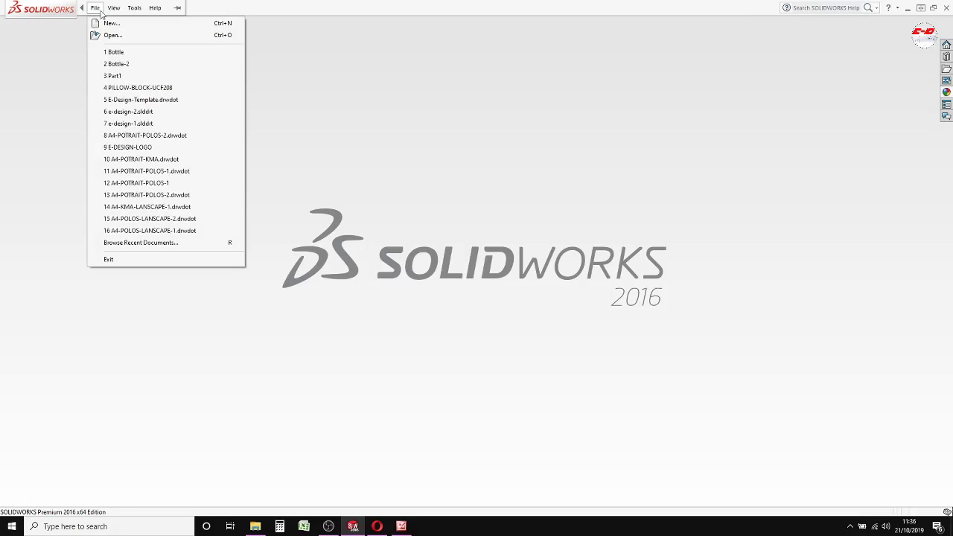
{"action": "left_click", "coordinate": [108, 24]}
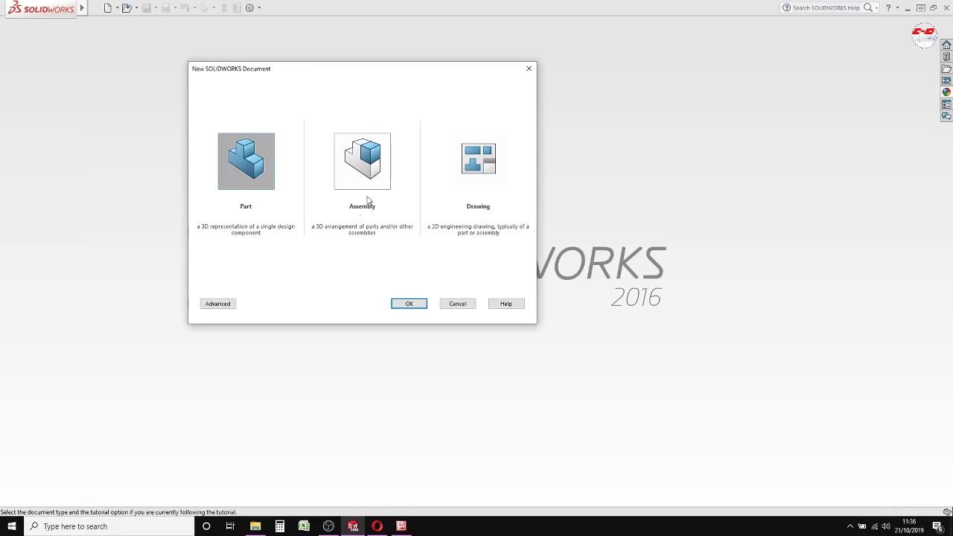
{"action": "left_click", "coordinate": [408, 303]}
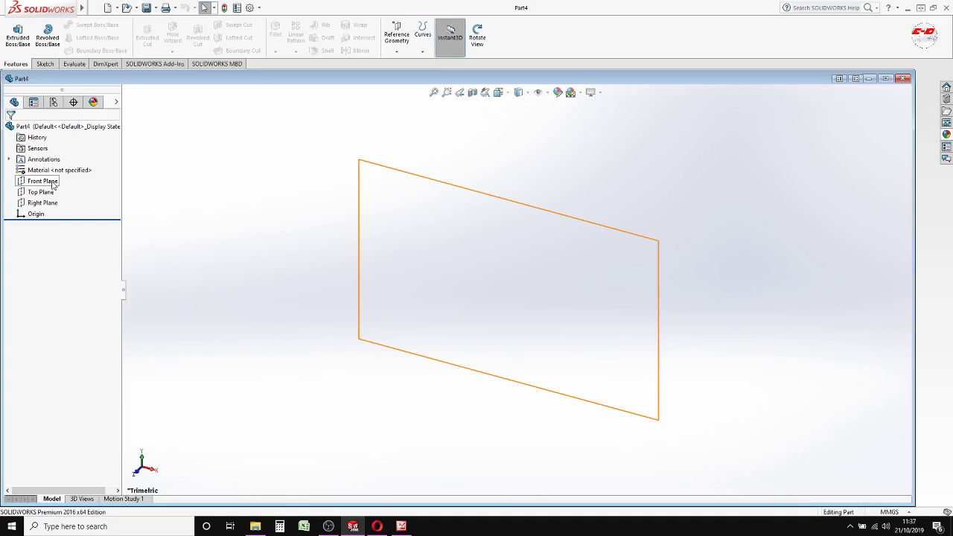
Start a new sketch on the Front Plane
{"action": "left_click", "coordinate": [52, 183]}
{"action": "right_click", "coordinate": [53, 182]}
{"action": "left_click", "coordinate": [61, 173]}
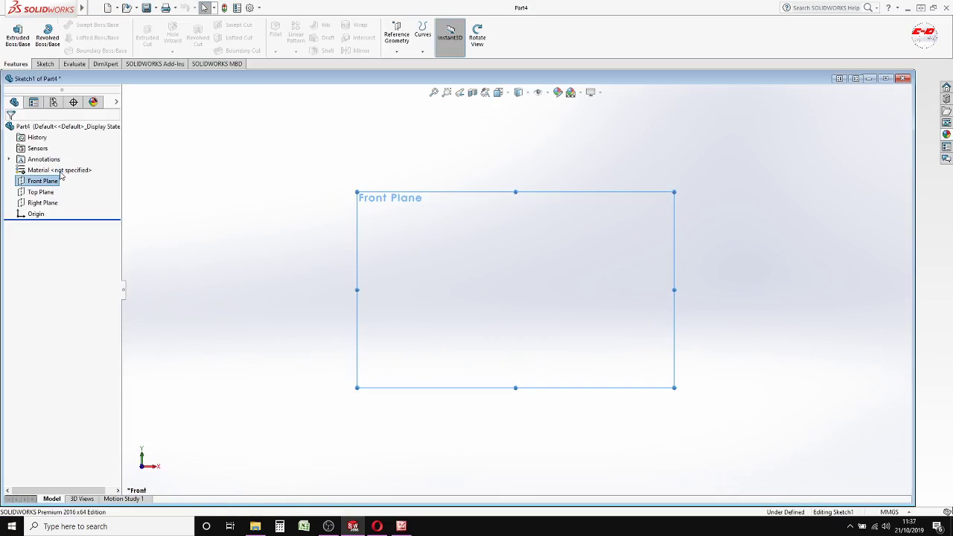
Draw a vertical centreline through the origin
{"action": "left_click", "coordinate": [74, 25]}
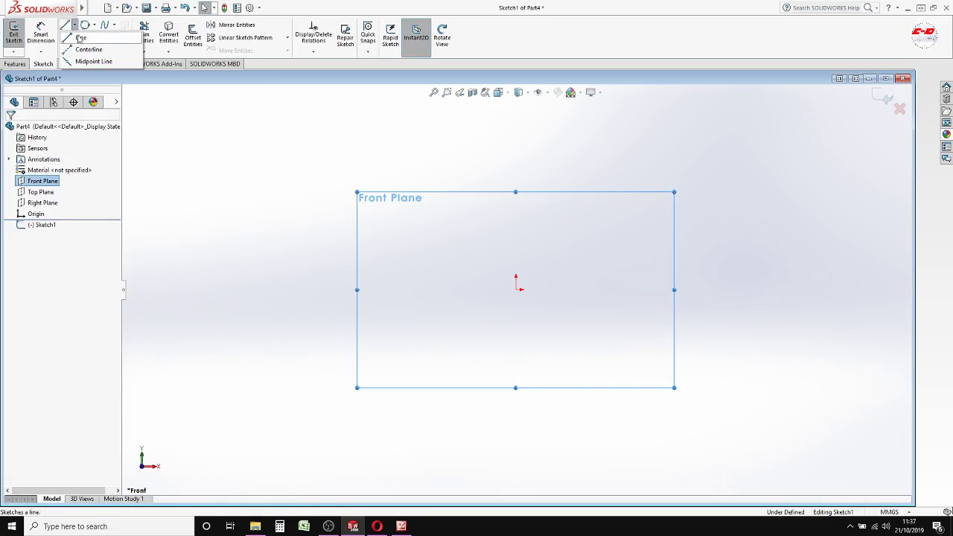
{"action": "left_click", "coordinate": [85, 47]}
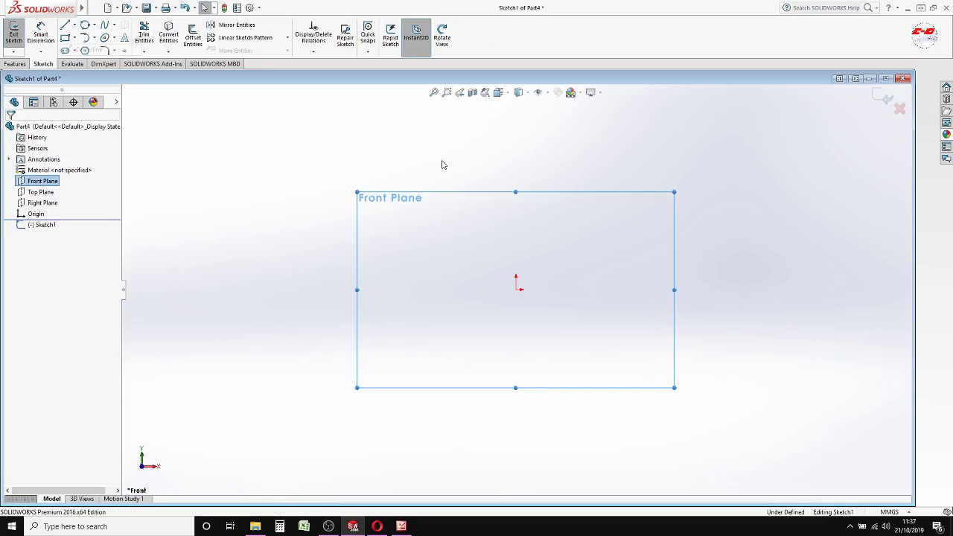
{"action": "left_click", "coordinate": [512, 181]}
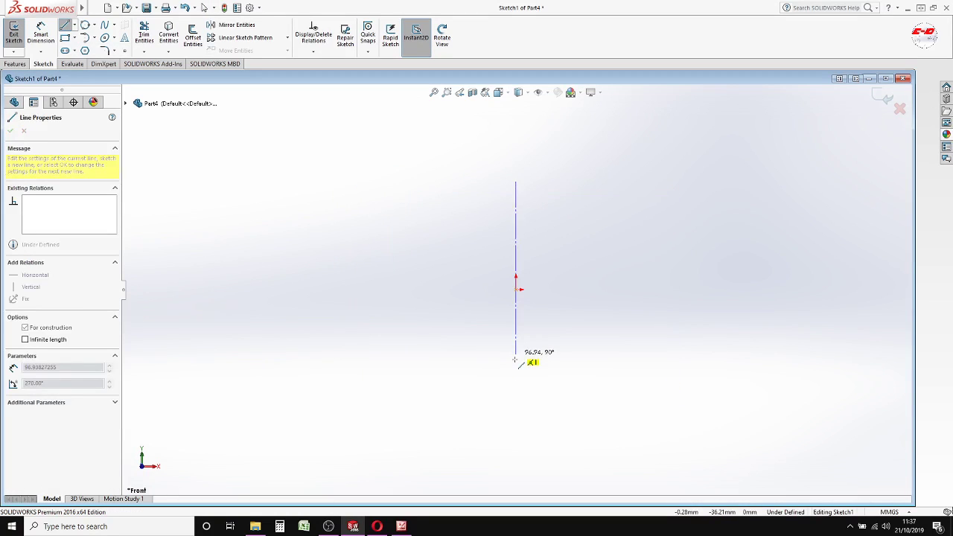
{"action": "left_click", "coordinate": [515, 412]}
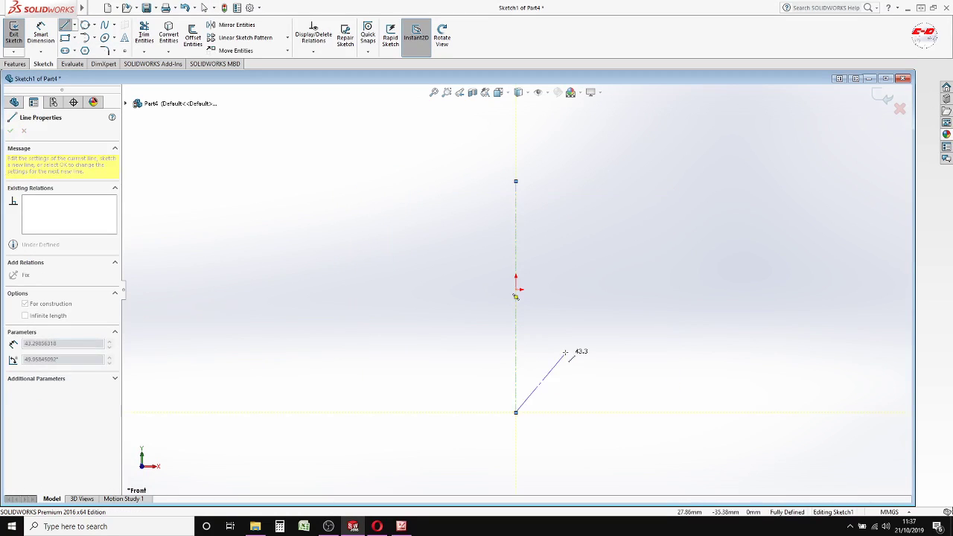
{"action": "right_click", "coordinate": [565, 351]}
{"action": "left_click", "coordinate": [588, 375]}
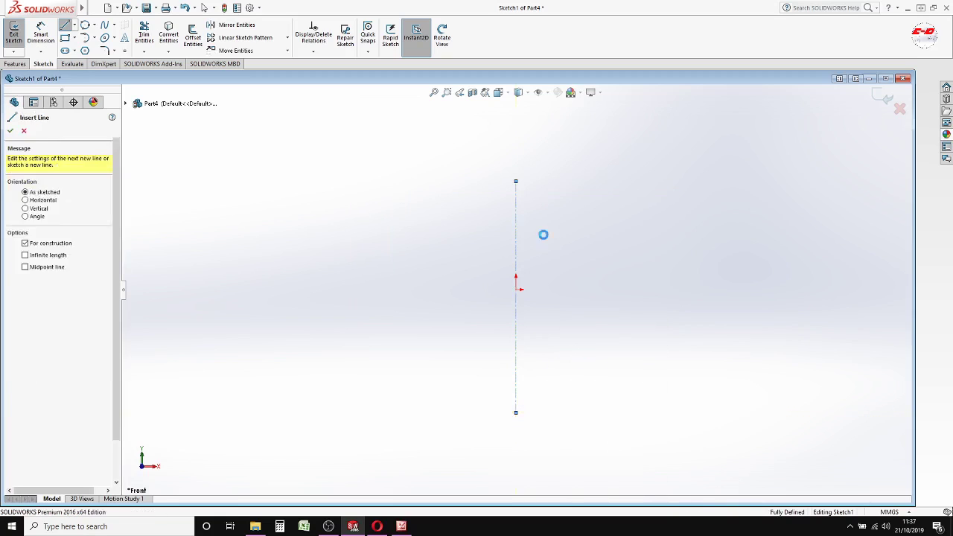
{"action": "key", "text": "Escape"}
{"action": "mouse_move", "coordinate": [44, 8]}
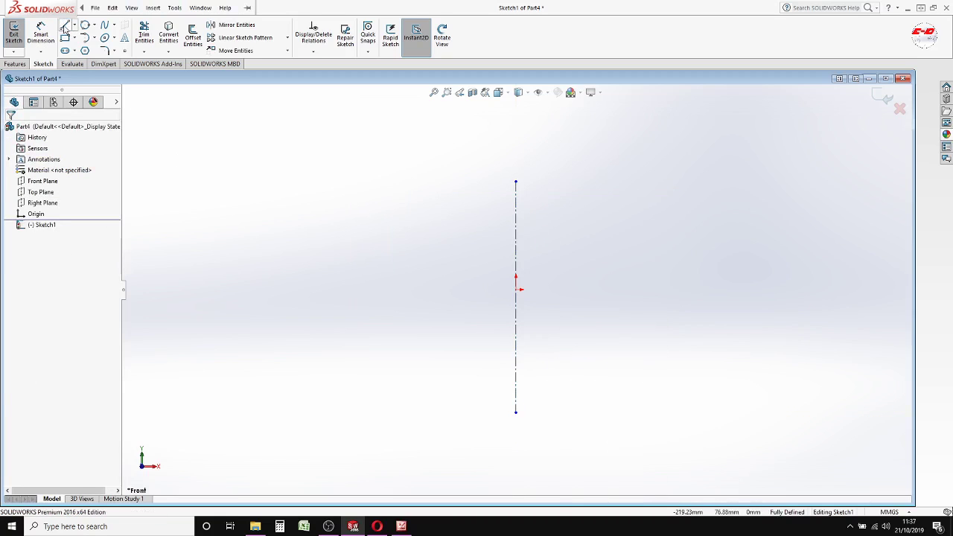
Draw the short horizontal lip line and the long sloping neck line from the centreline's top
{"action": "left_click", "coordinate": [65, 27]}
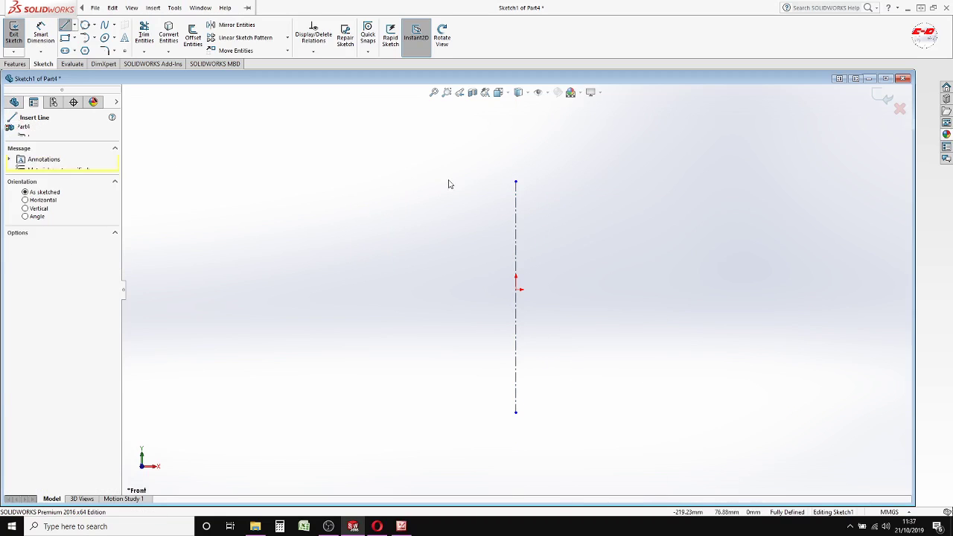
{"action": "left_click", "coordinate": [521, 202]}
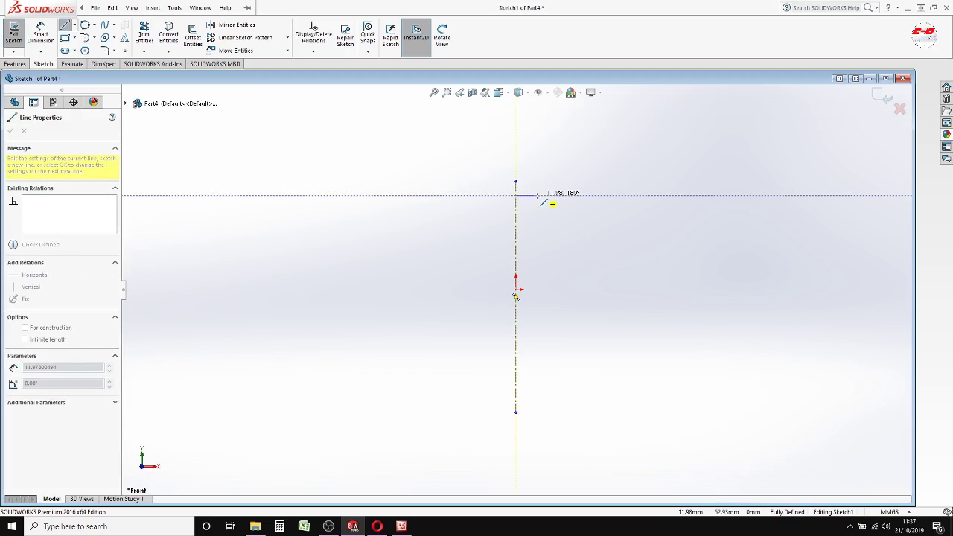
{"action": "left_click", "coordinate": [537, 195]}
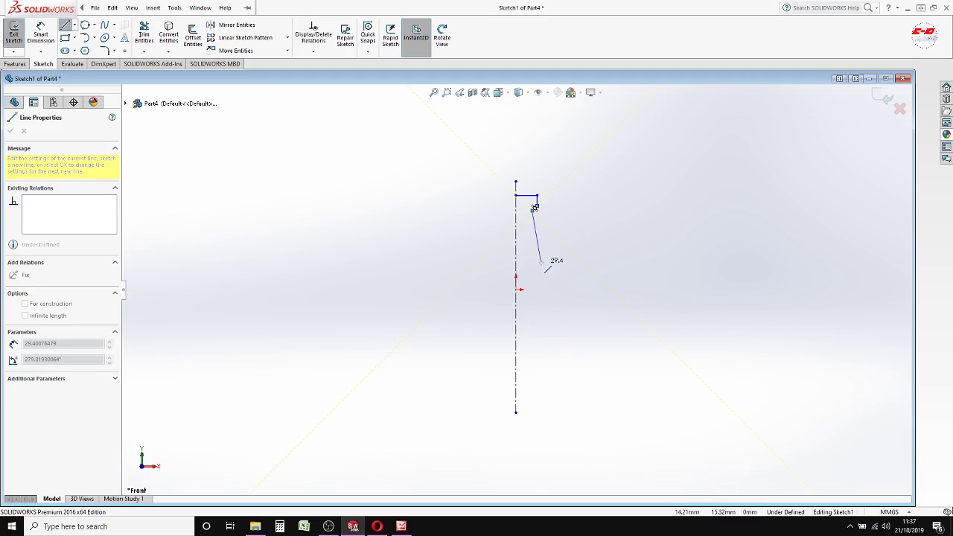
{"action": "left_click", "coordinate": [541, 262]}
{"action": "right_click", "coordinate": [547, 269]}
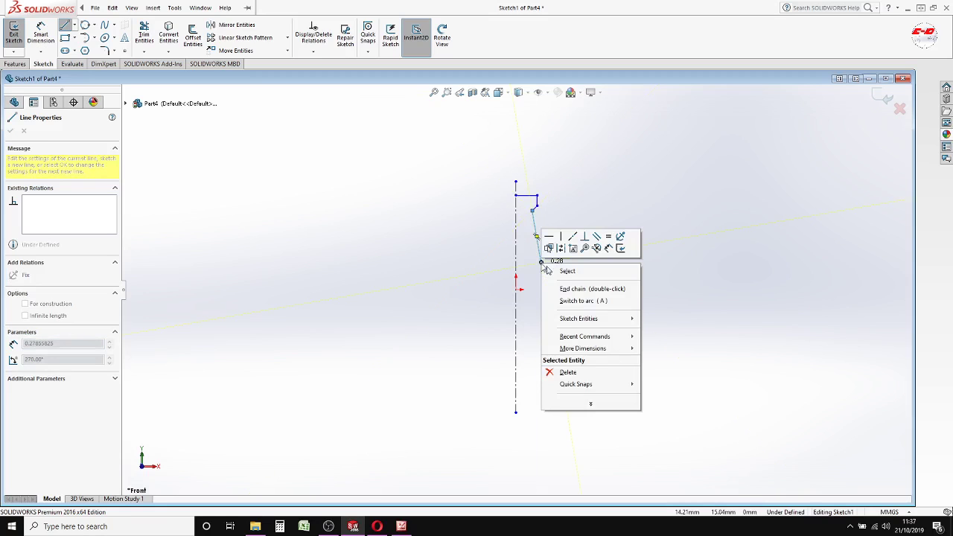
{"action": "left_click", "coordinate": [567, 271]}
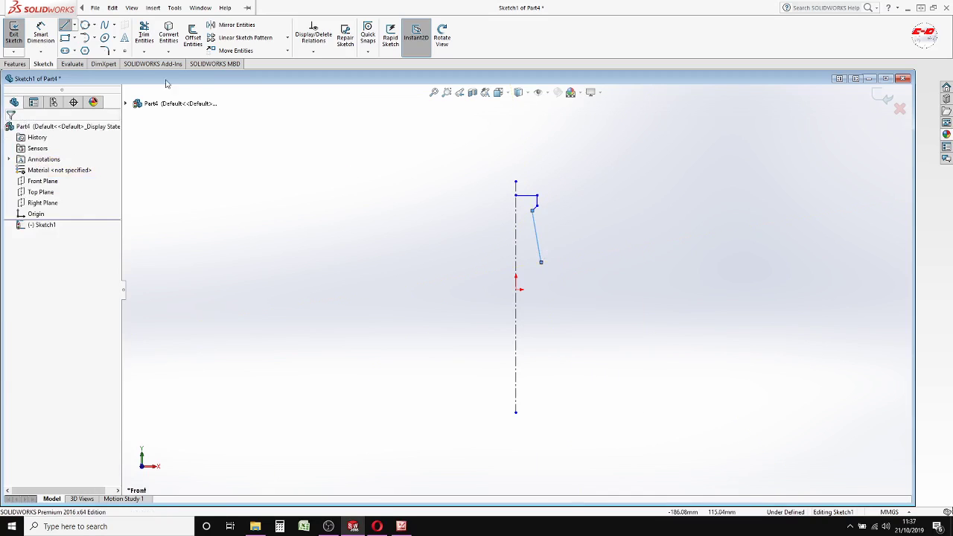
Draw a spline shoulder curve sweeping outward from the neck line's end
{"action": "left_click", "coordinate": [105, 24]}
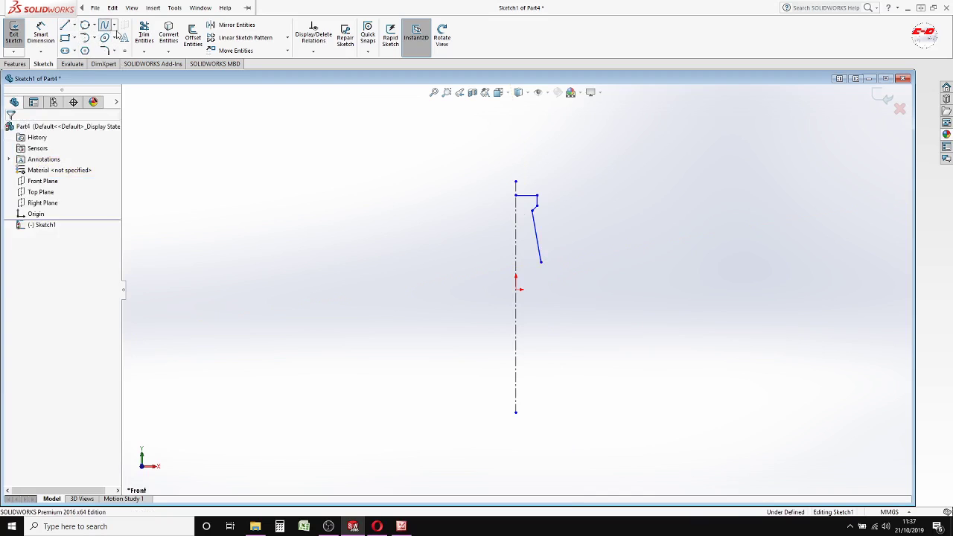
{"action": "left_click", "coordinate": [541, 262]}
{"action": "left_click", "coordinate": [557, 275]}
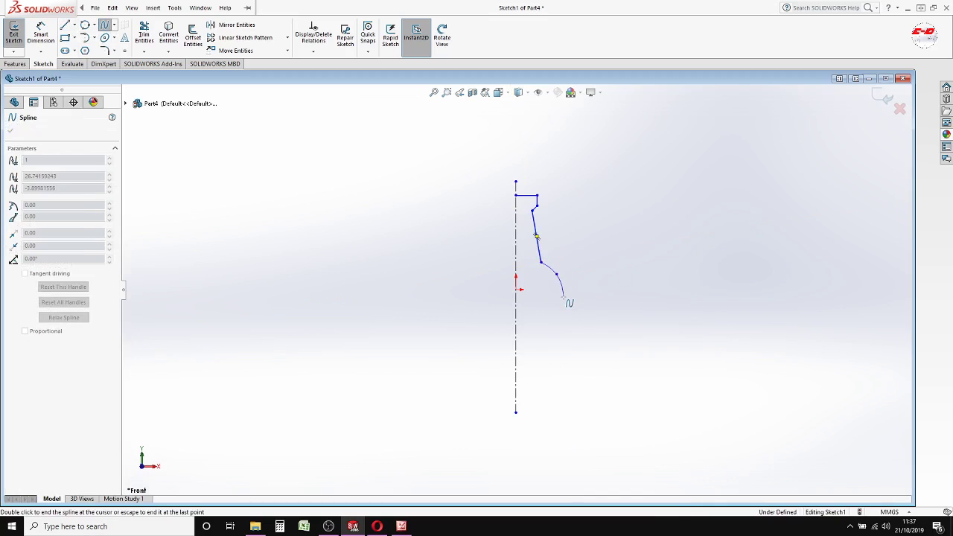
{"action": "right_click", "coordinate": [564, 297]}
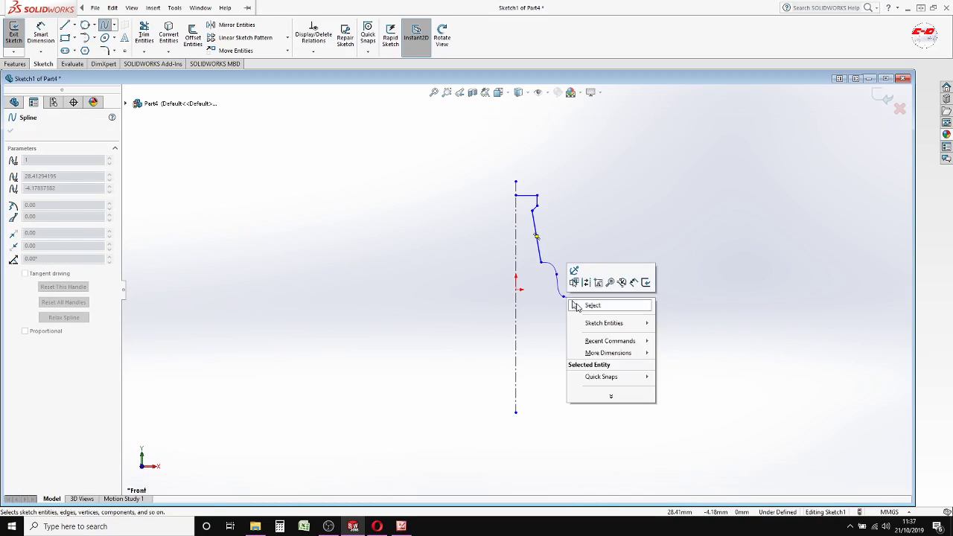
{"action": "left_click", "coordinate": [588, 304]}
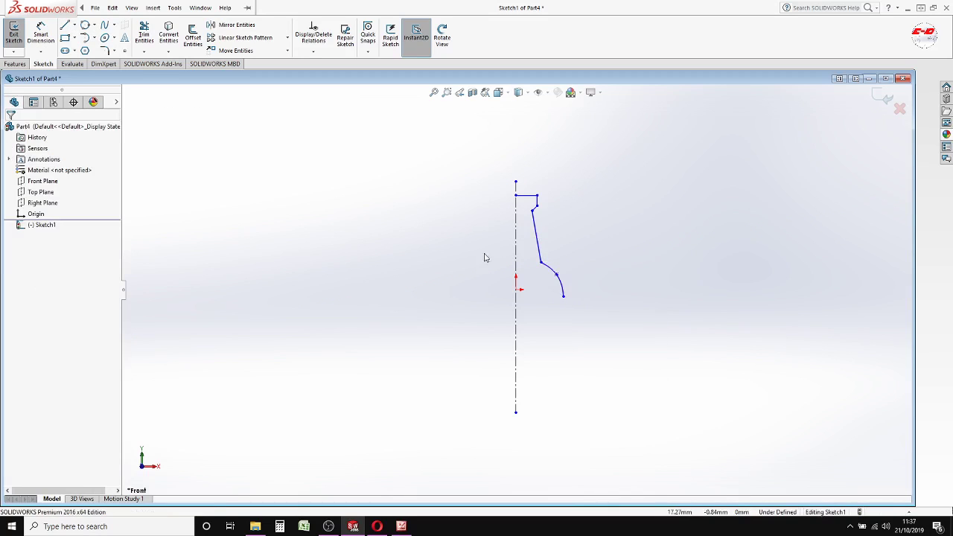
Draw the long sloping body wall line and the short horizontal base line
{"action": "left_click", "coordinate": [564, 296]}
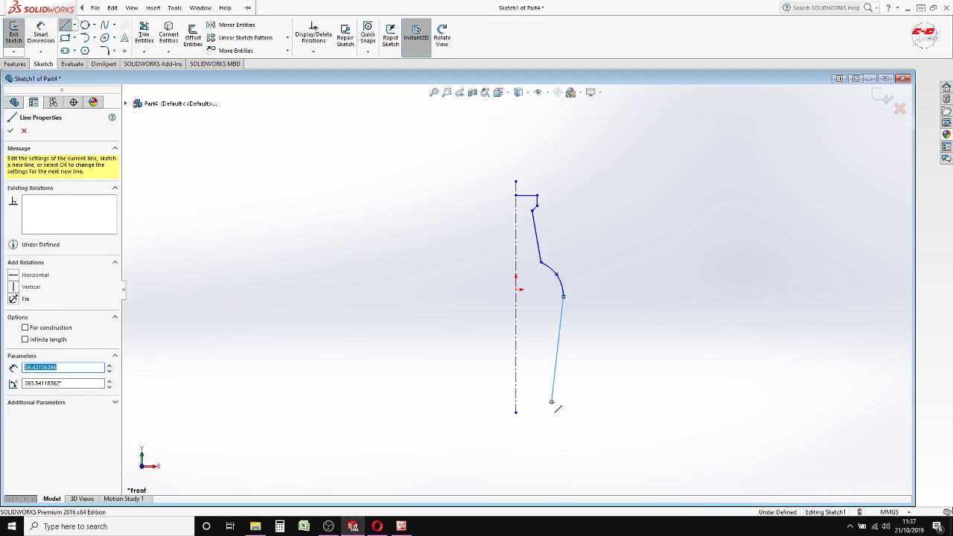
{"action": "left_click", "coordinate": [551, 402]}
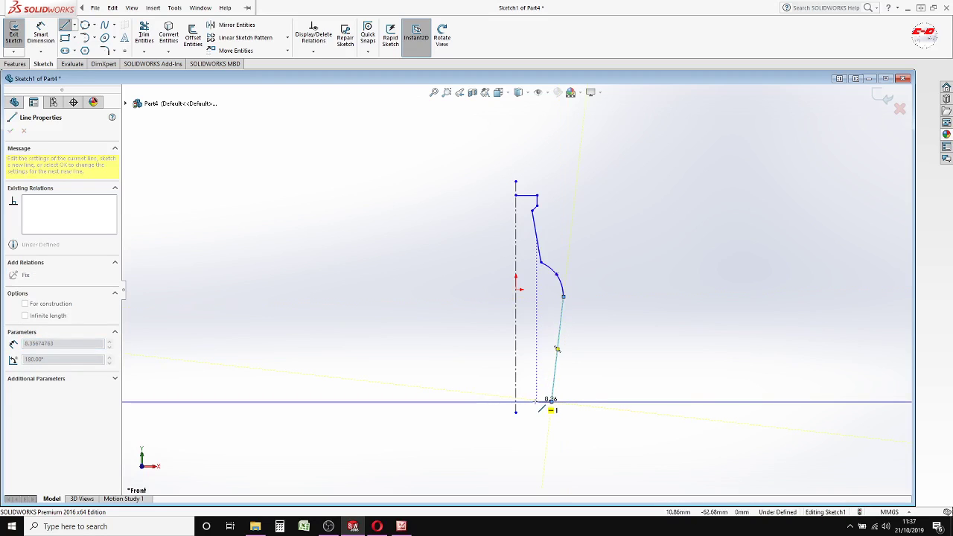
{"action": "scroll", "coordinate": [537, 406], "scroll_direction": "down", "scroll_amount": 2}
{"action": "scroll", "coordinate": [538, 406], "scroll_direction": "down", "scroll_amount": 1}
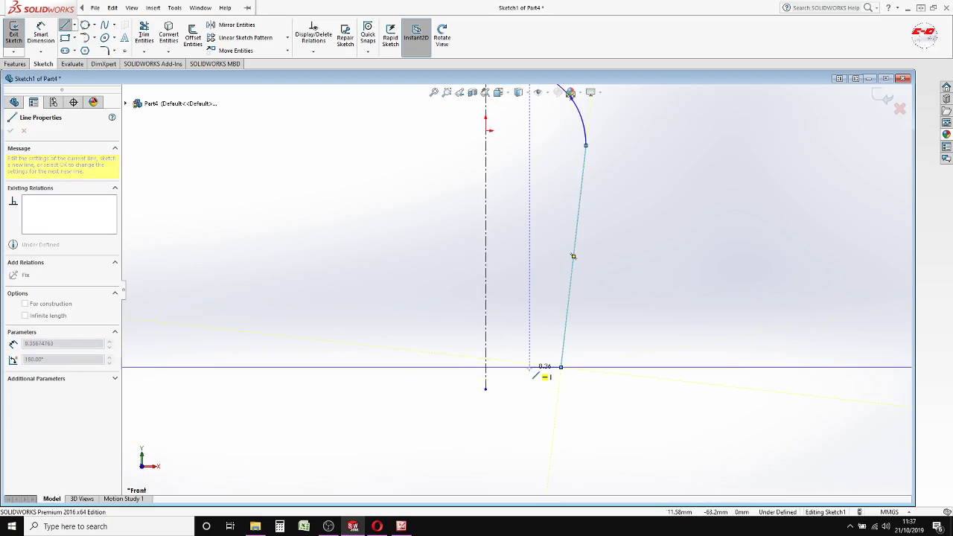
{"action": "scroll", "coordinate": [532, 372], "scroll_direction": "up", "scroll_amount": 2}
{"action": "scroll", "coordinate": [531, 351], "scroll_direction": "up", "scroll_amount": 2}
{"action": "scroll", "coordinate": [542, 340], "scroll_direction": "down", "scroll_amount": 4}
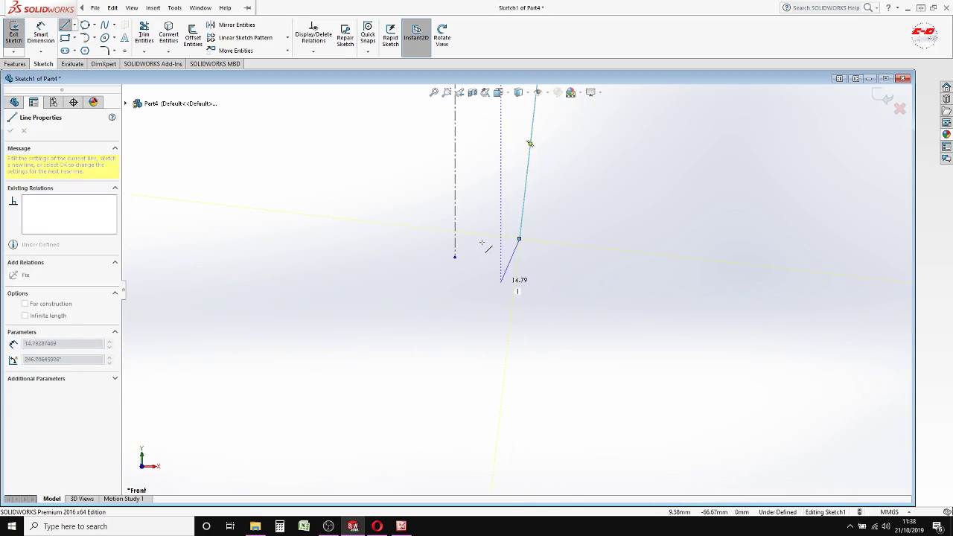
{"action": "scroll", "coordinate": [514, 276], "scroll_direction": "down", "scroll_amount": 2}
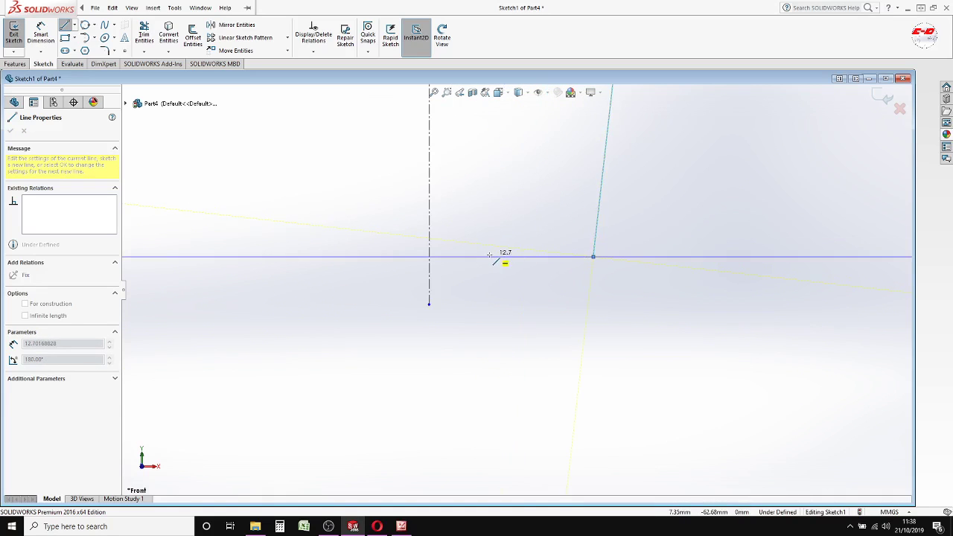
{"action": "left_click", "coordinate": [496, 257]}
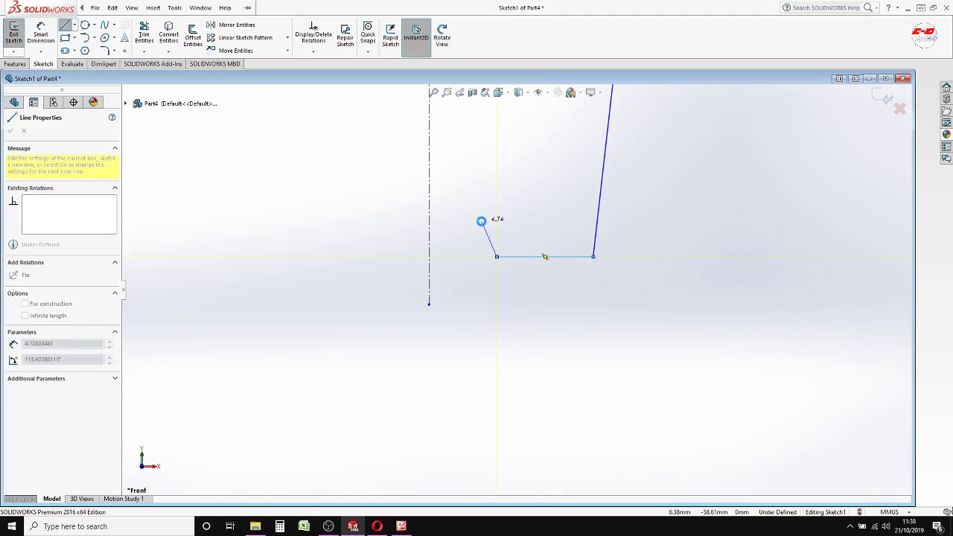
{"action": "right_click", "coordinate": [485, 225]}
{"action": "left_click", "coordinate": [507, 229]}
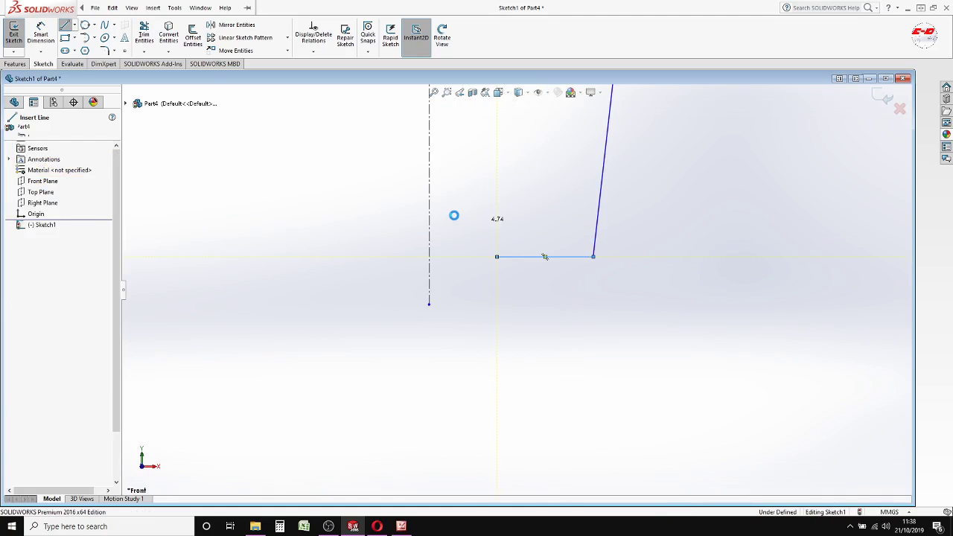
Draw a spline from the base line's end curving back to the centreline, closing the profile
{"action": "left_click", "coordinate": [497, 257]}
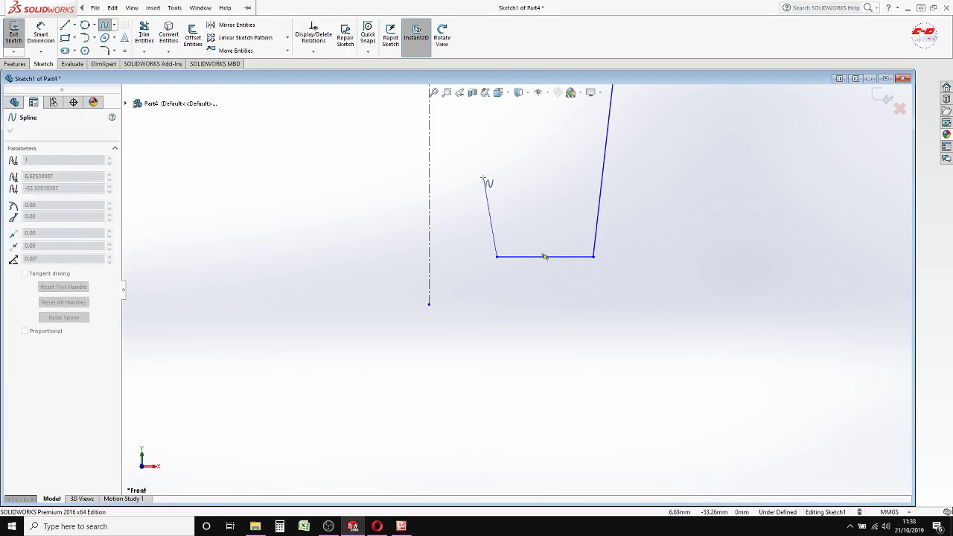
{"action": "left_click", "coordinate": [483, 177]}
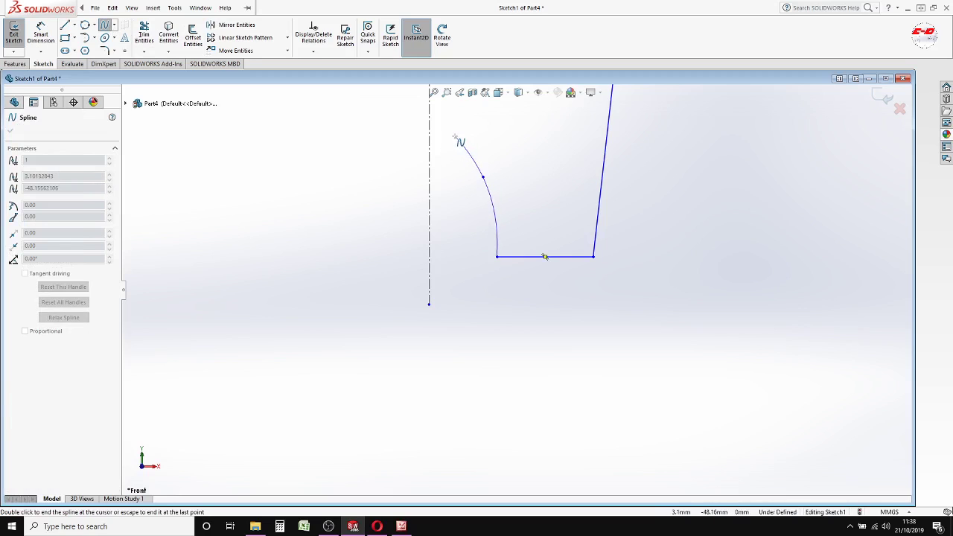
{"action": "left_click", "coordinate": [452, 134]}
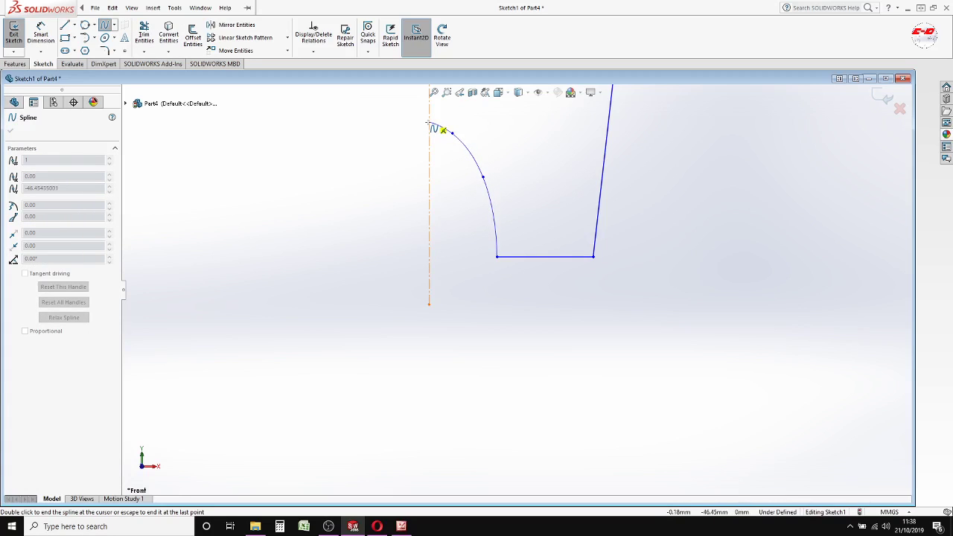
{"action": "right_click", "coordinate": [437, 130]}
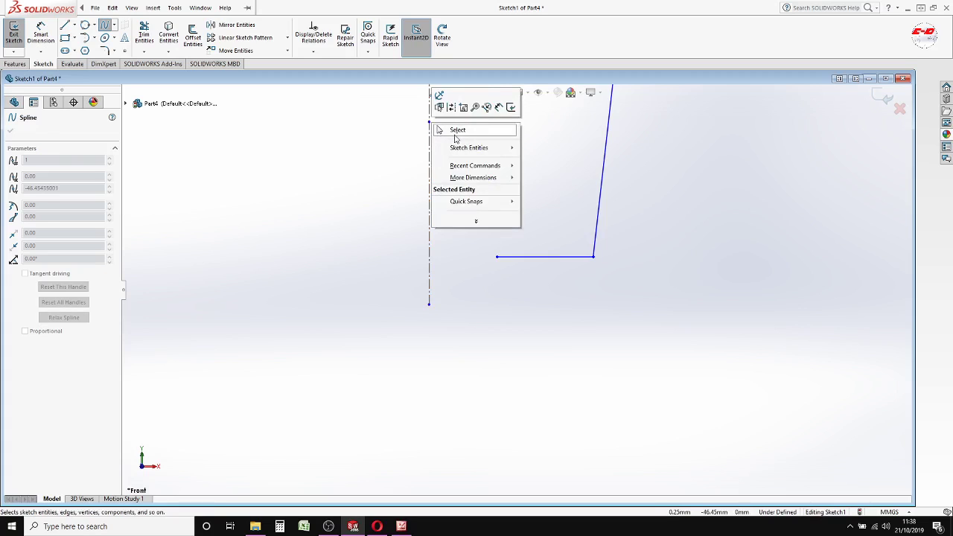
{"action": "left_click", "coordinate": [455, 132]}
{"action": "scroll", "coordinate": [530, 291], "scroll_direction": "up", "scroll_amount": 2}
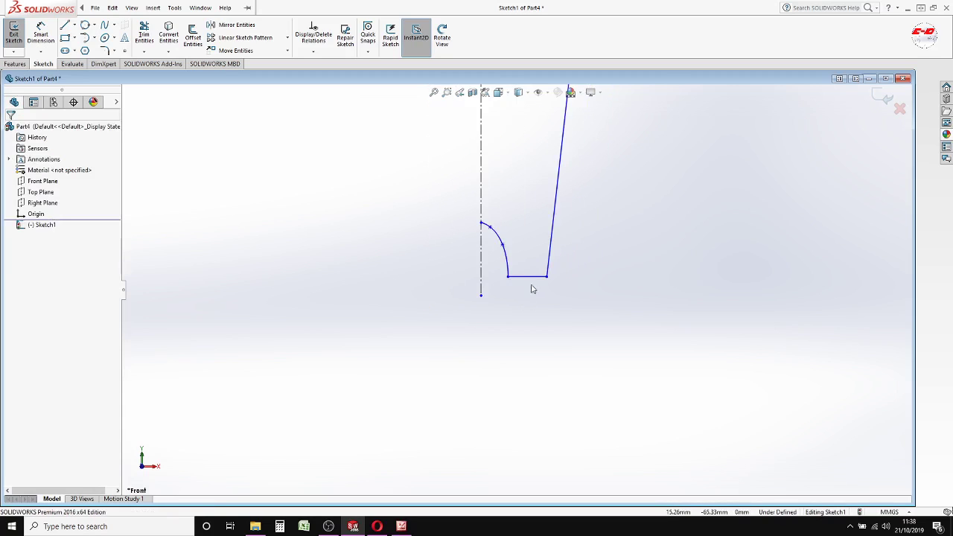
{"action": "scroll", "coordinate": [520, 216], "scroll_direction": "up", "scroll_amount": 5}
{"action": "scroll", "coordinate": [518, 175], "scroll_direction": "down", "scroll_amount": 2}
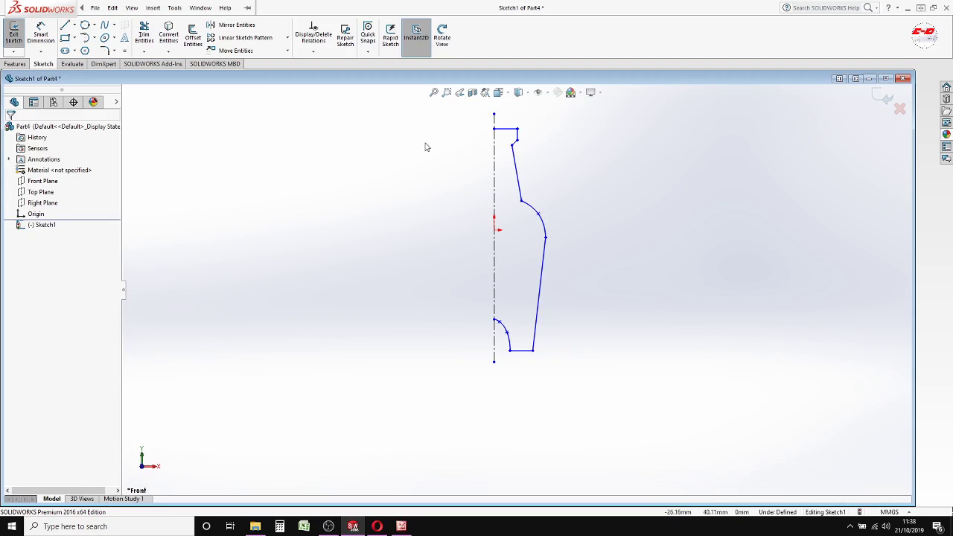
Dimension the slanted lower side line's height to 207 mm
{"action": "left_click", "coordinate": [40, 35]}
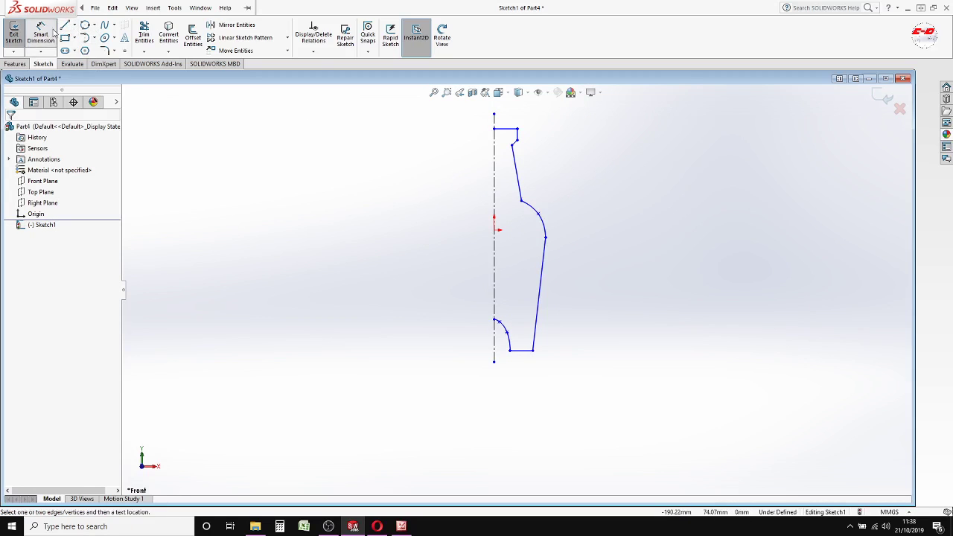
{"action": "left_click", "coordinate": [541, 286]}
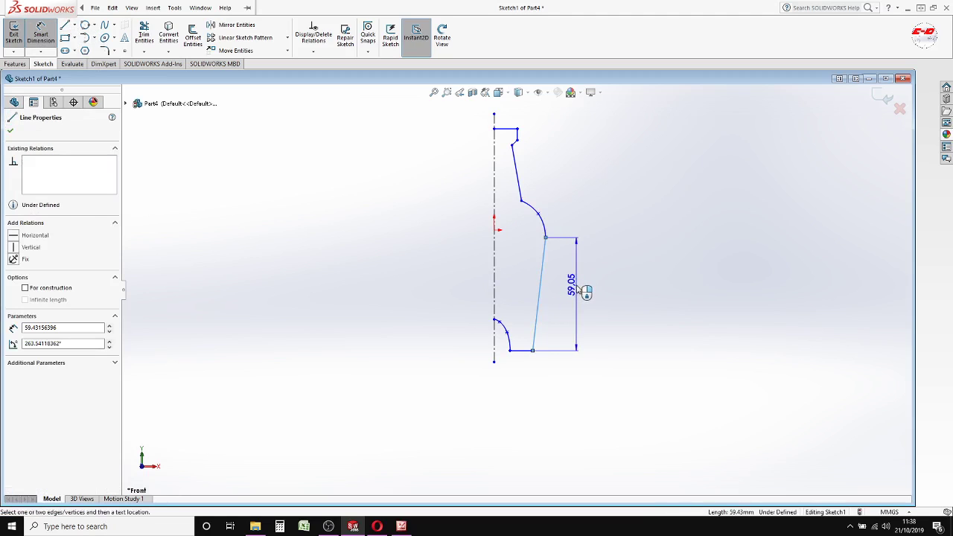
{"action": "left_click", "coordinate": [579, 290]}
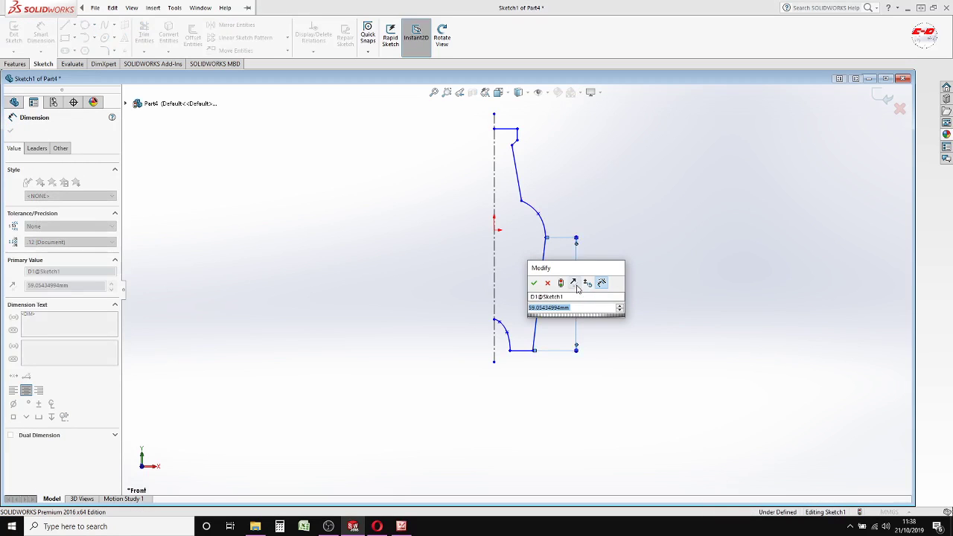
{"action": "type", "text": "207"}
{"action": "key", "text": "Return"}
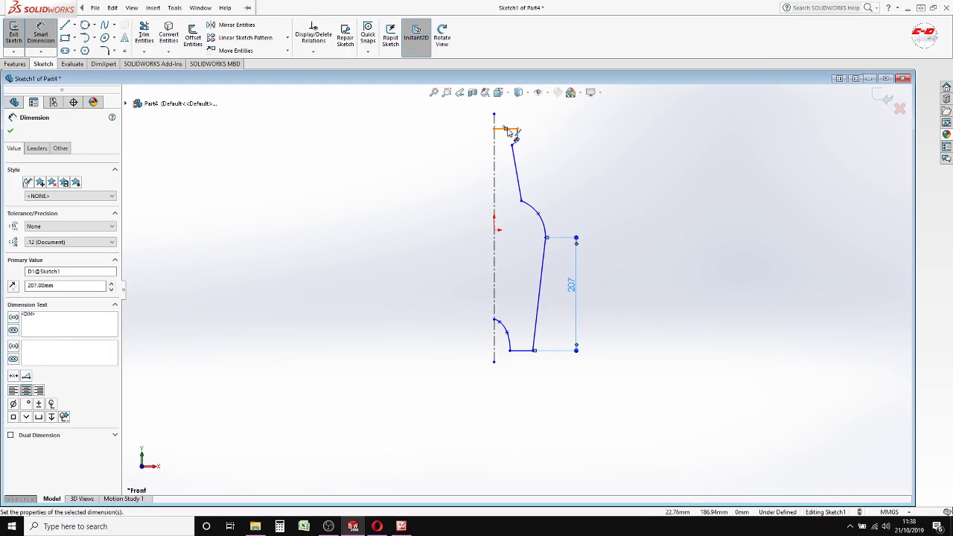
Dimension the overall bottle height between bottom and top lines to 330 mm
{"action": "left_click", "coordinate": [523, 350]}
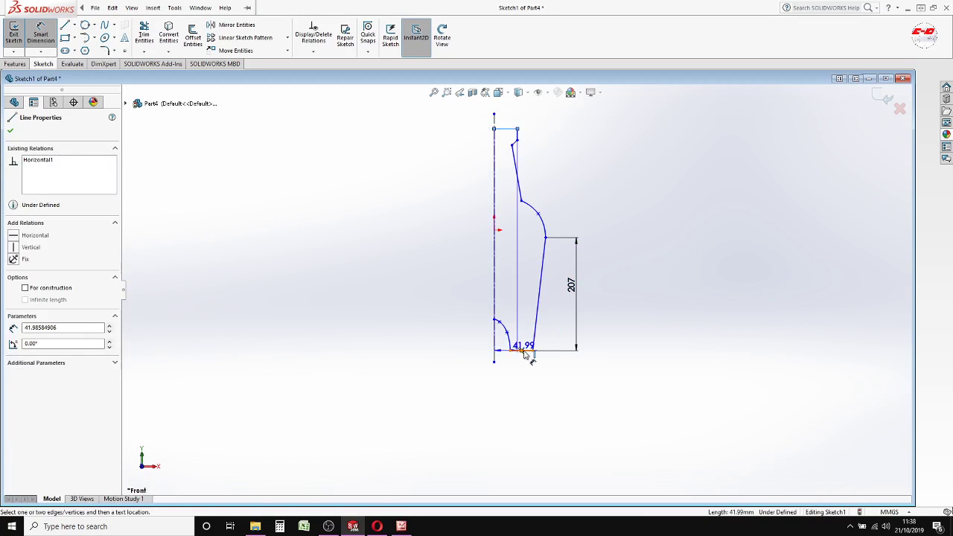
{"action": "left_click", "coordinate": [506, 129]}
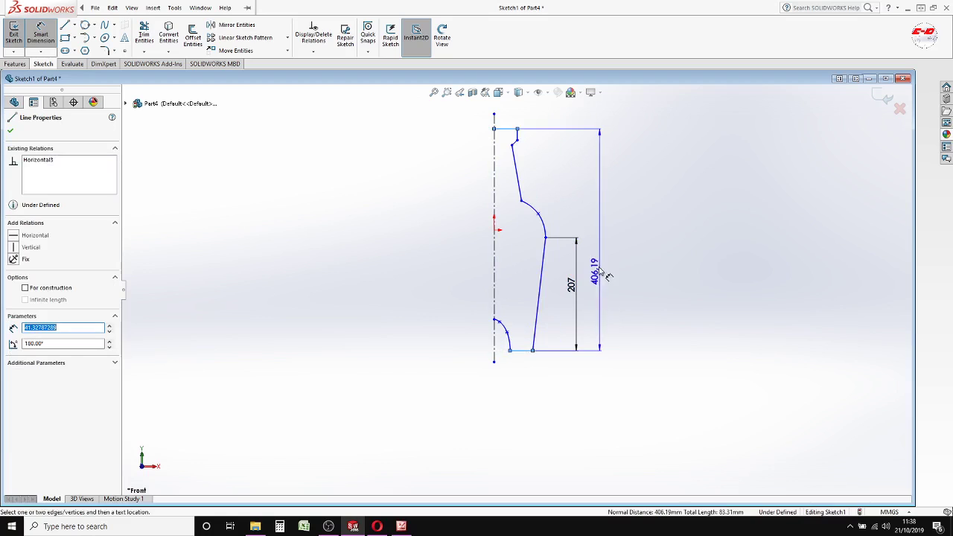
{"action": "left_click", "coordinate": [605, 257]}
{"action": "type", "text": "330"}
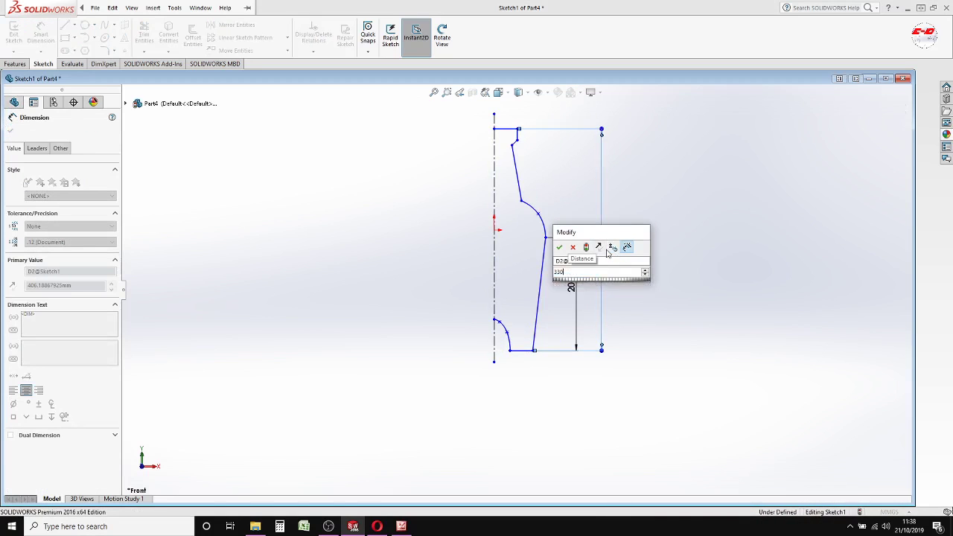
{"action": "key", "text": "Escape"}
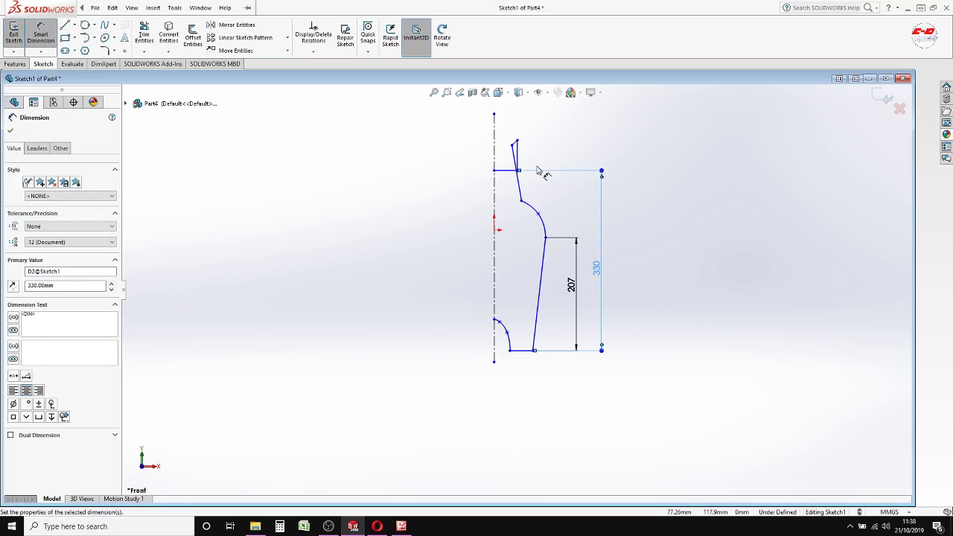
{"action": "left_click", "coordinate": [10, 131]}
Drag the two stray neck points down onto the top line
{"action": "scroll", "coordinate": [539, 171], "scroll_direction": "down", "scroll_amount": 5}
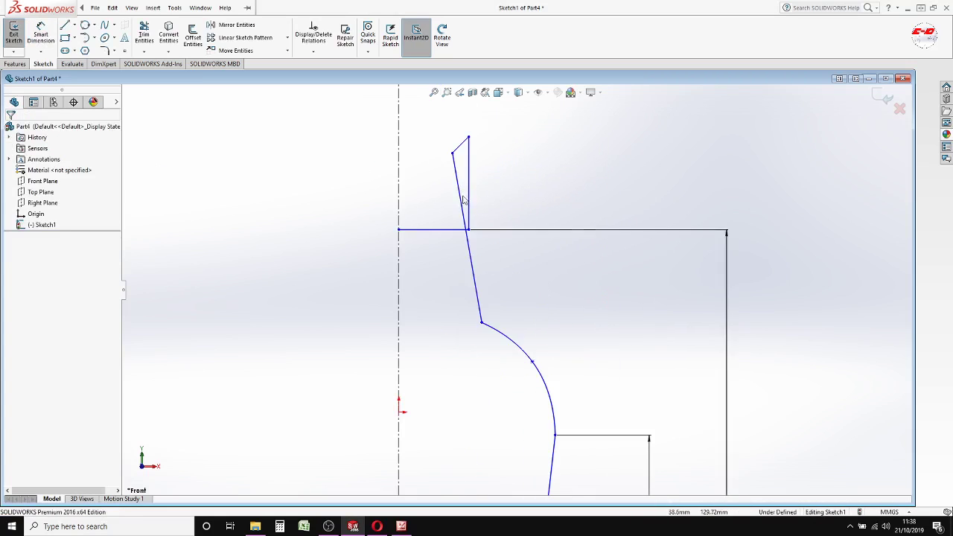
{"action": "left_click_drag", "start_coordinate": [452, 152], "coordinate": [460, 239]}
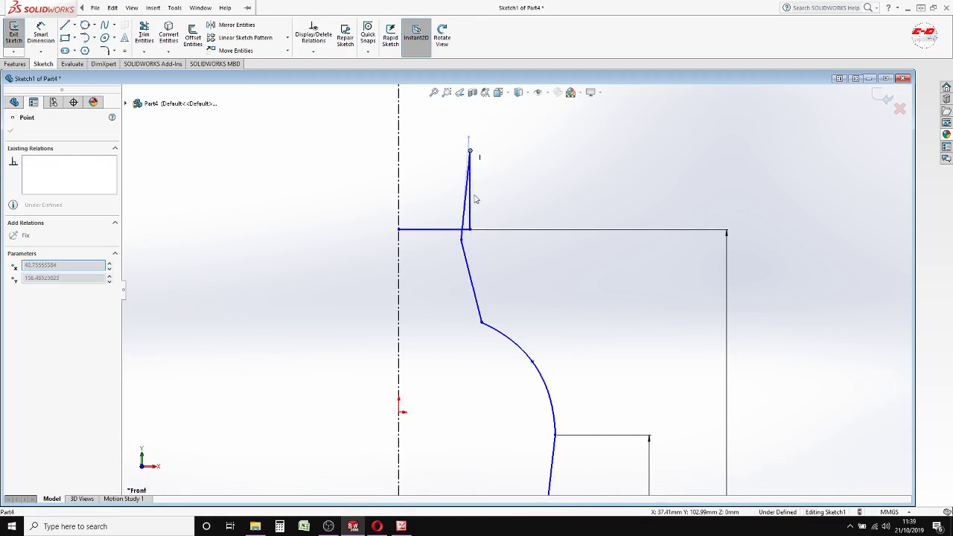
{"action": "left_click_drag", "start_coordinate": [469, 139], "coordinate": [462, 261]}
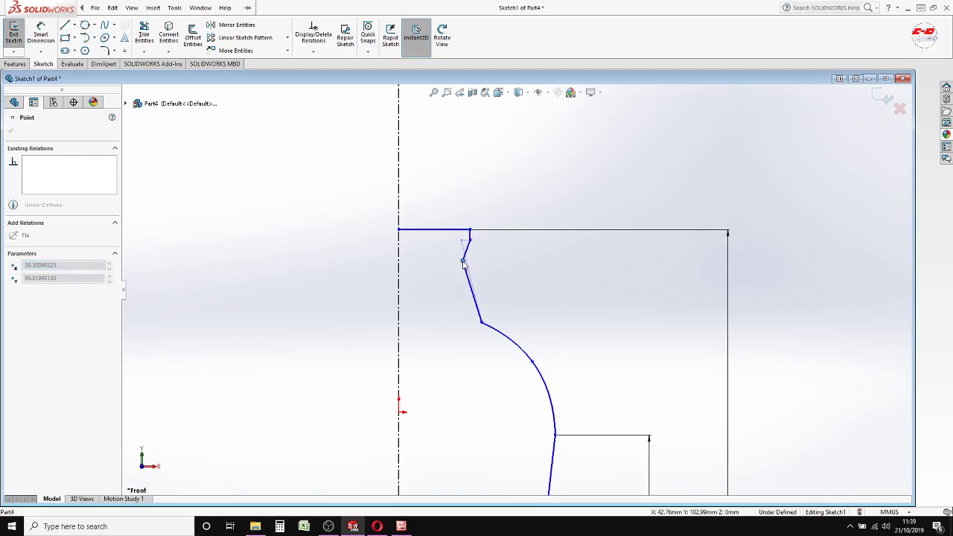
Try dimensioning the neck's vertical line, cancelling the unwanted horizontal dimensions
{"action": "left_click", "coordinate": [41, 35]}
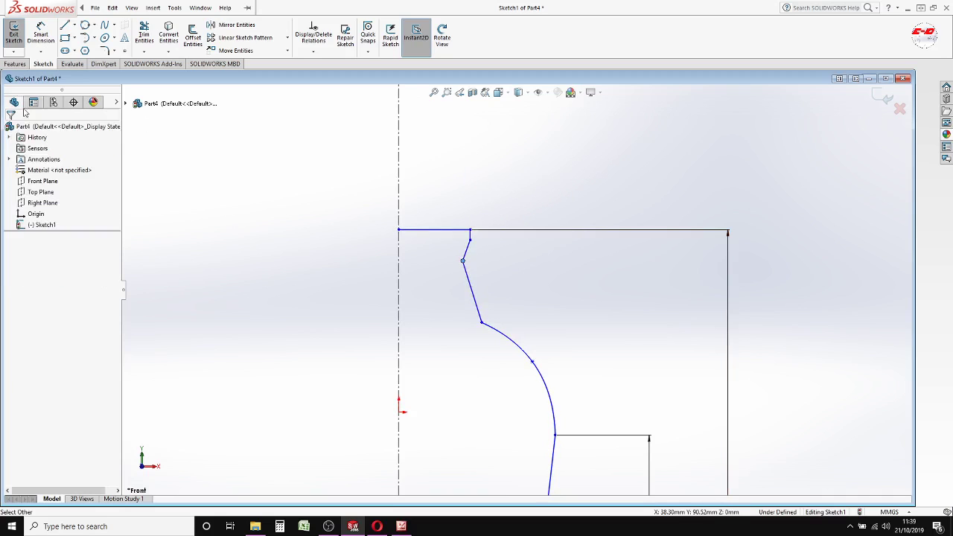
{"action": "left_click", "coordinate": [461, 244]}
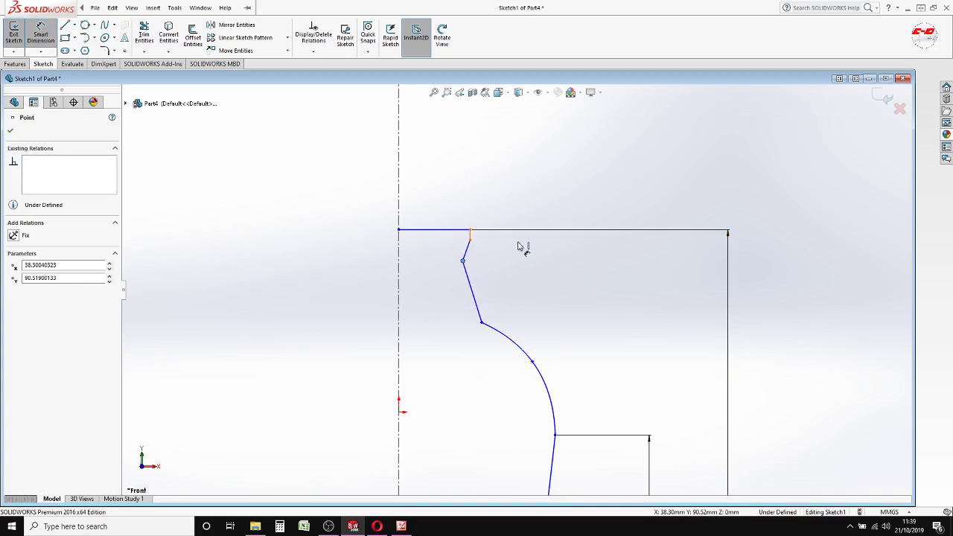
{"action": "left_click", "coordinate": [470, 236]}
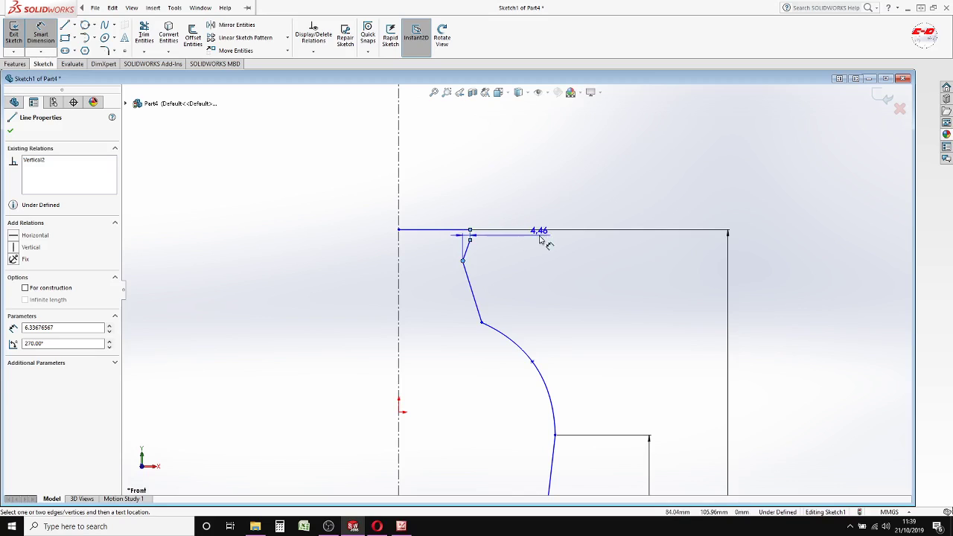
{"action": "key", "text": "Escape"}
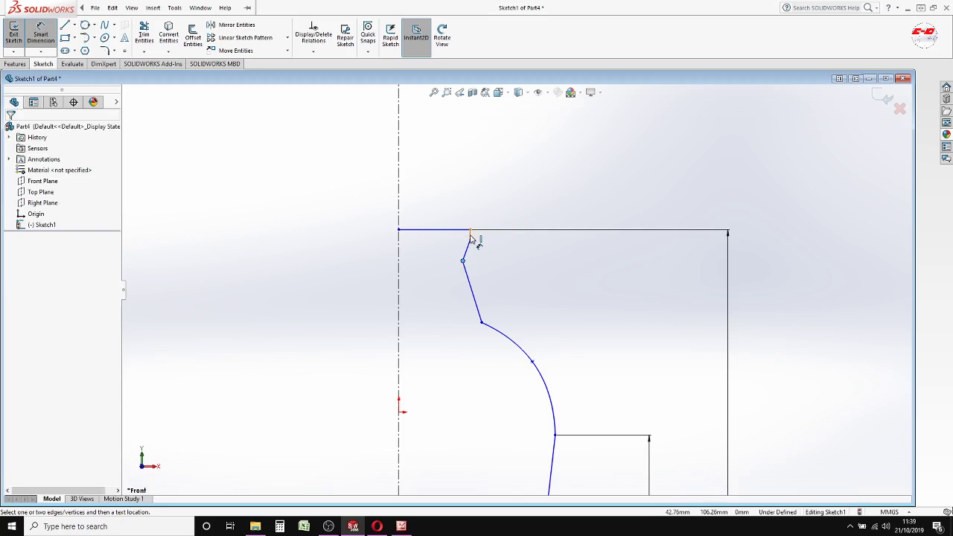
{"action": "left_click", "coordinate": [471, 237]}
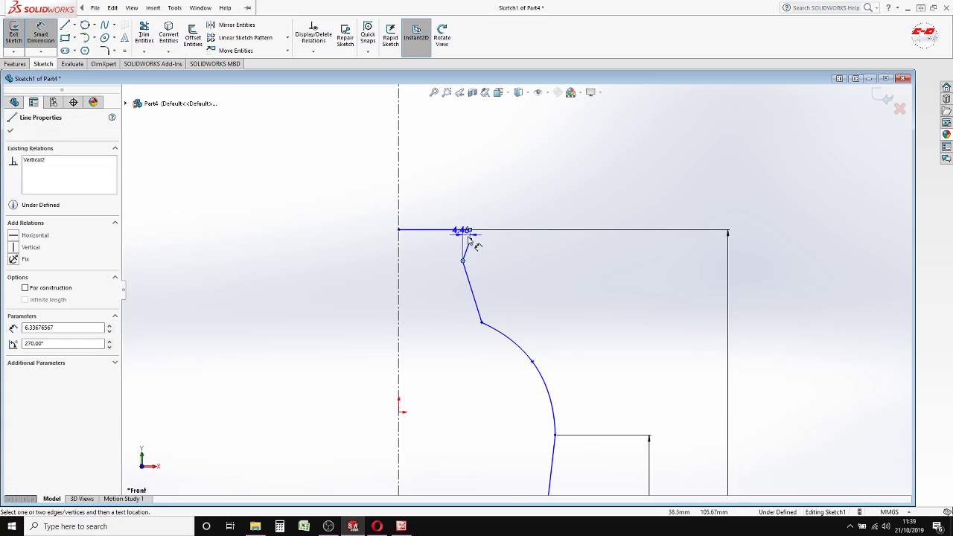
{"action": "key", "text": "Escape"}
{"action": "scroll", "coordinate": [484, 241], "scroll_direction": "down", "scroll_amount": 2}
{"action": "scroll", "coordinate": [483, 240], "scroll_direction": "down", "scroll_amount": 2}
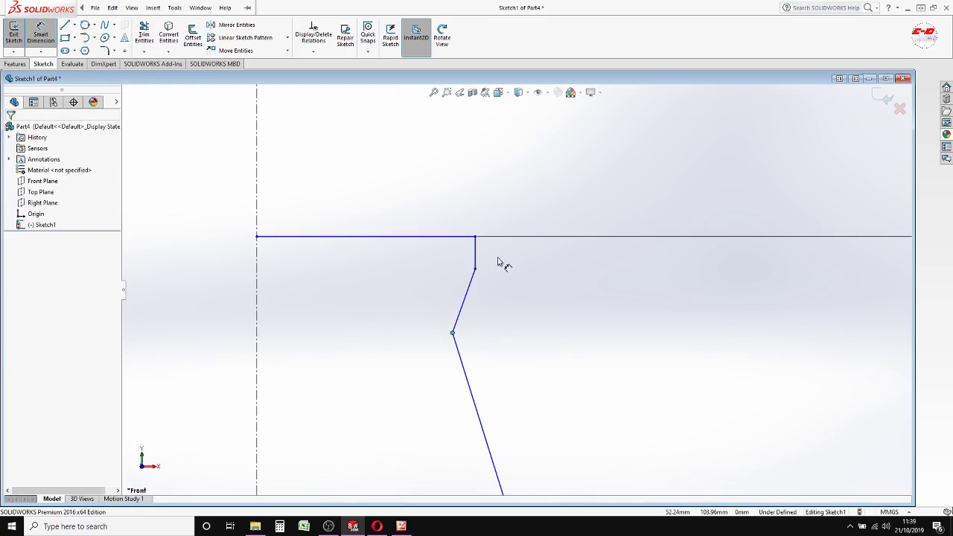
{"action": "left_click", "coordinate": [476, 266]}
{"action": "left_click", "coordinate": [11, 131]}
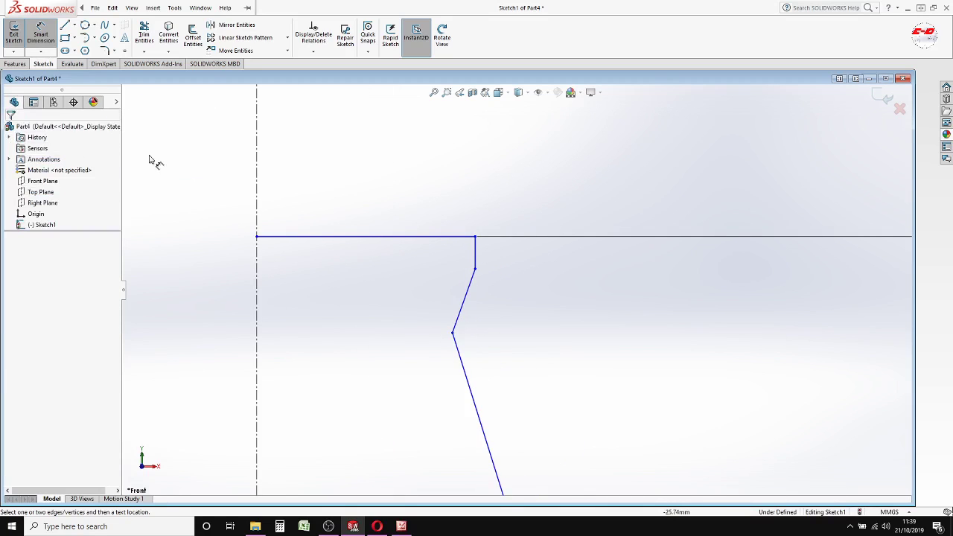
Dimension the neck's vertical lip line to 16 mm
{"action": "left_click", "coordinate": [476, 252]}
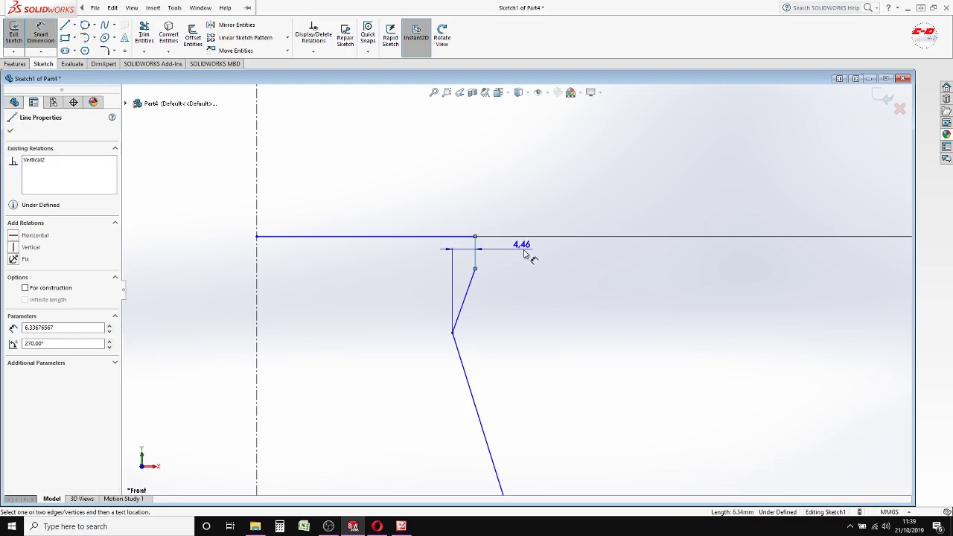
{"action": "key", "text": "Escape"}
{"action": "left_click", "coordinate": [41, 33]}
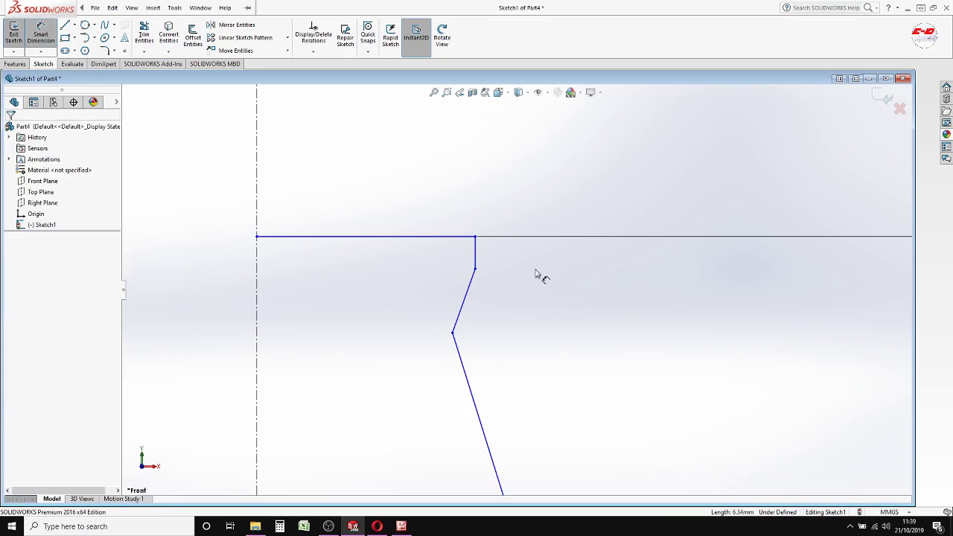
{"action": "left_click", "coordinate": [476, 252]}
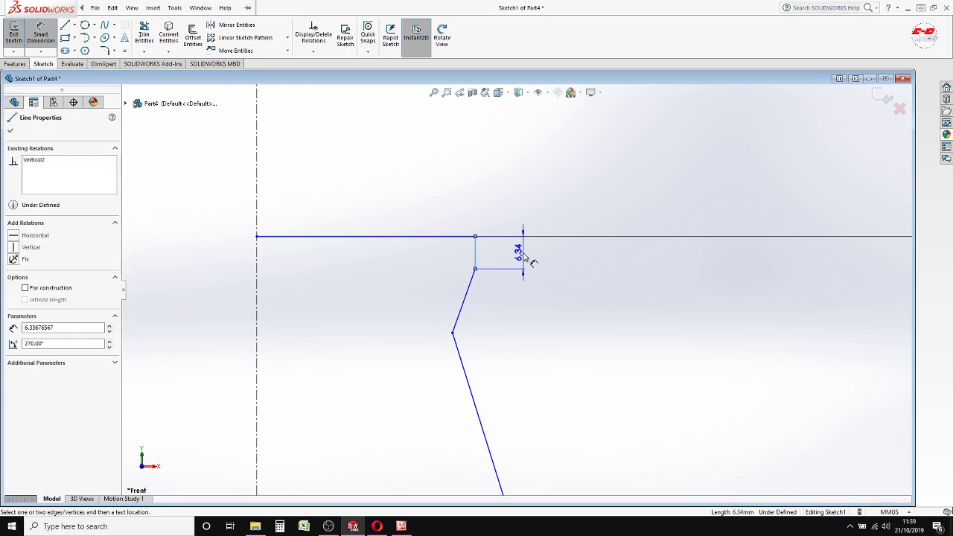
{"action": "left_click", "coordinate": [526, 258]}
{"action": "type", "text": "16"}
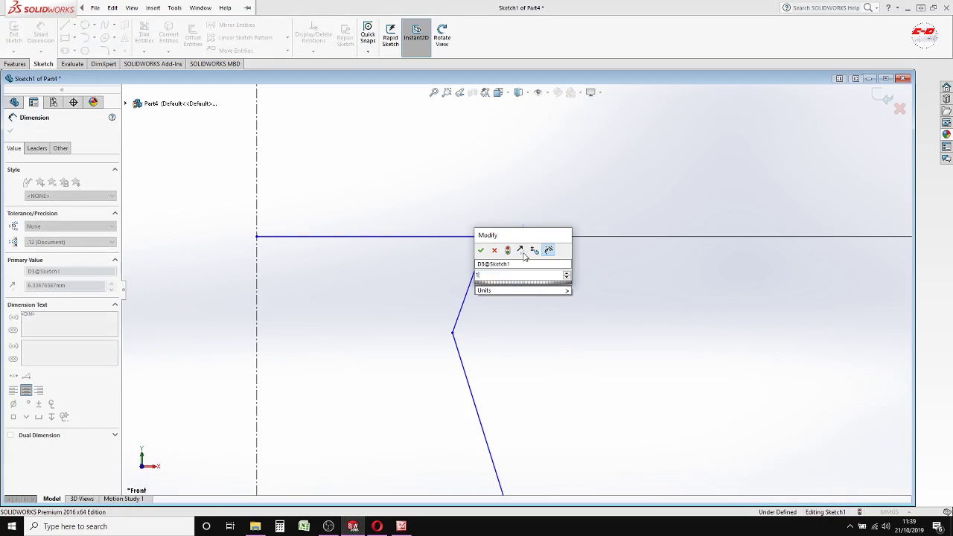
{"action": "left_click", "coordinate": [481, 251]}
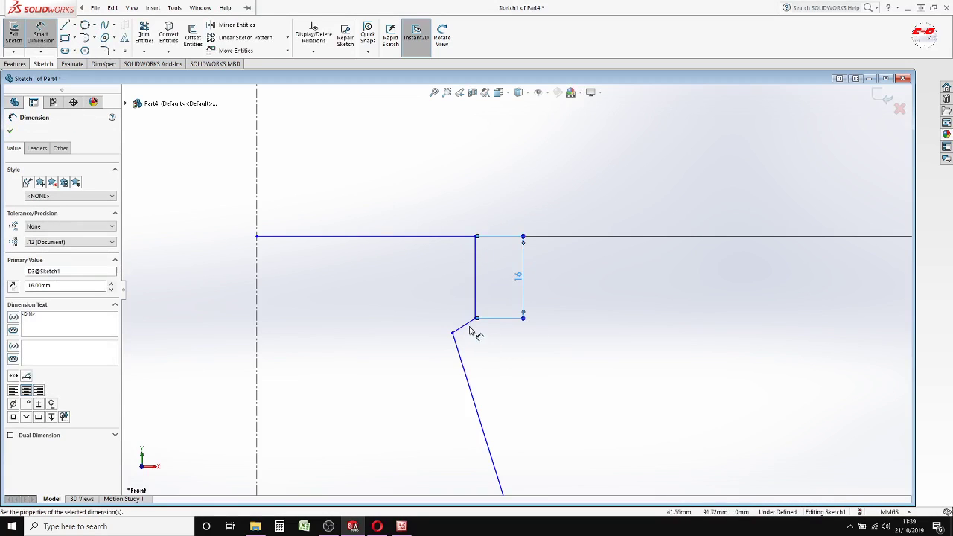
Set the short sloped step line's vertical height to 1 mm
{"action": "left_click", "coordinate": [468, 328]}
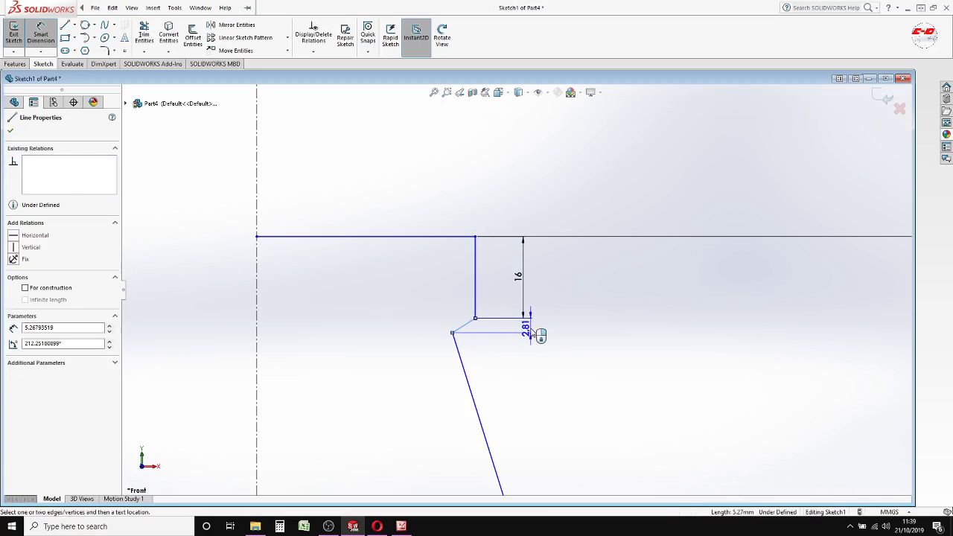
{"action": "left_click", "coordinate": [532, 332]}
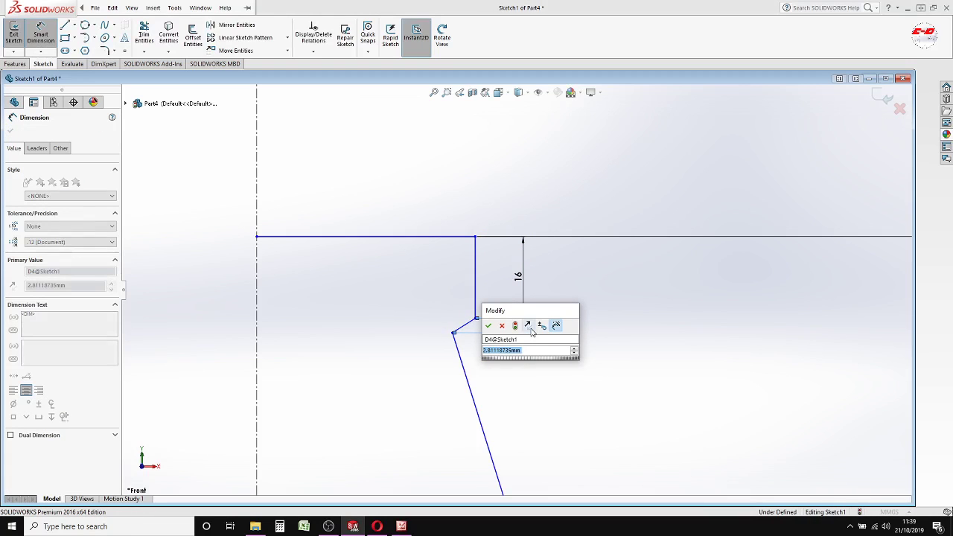
{"action": "type", "text": "1"}
{"action": "left_click", "coordinate": [487, 326]}
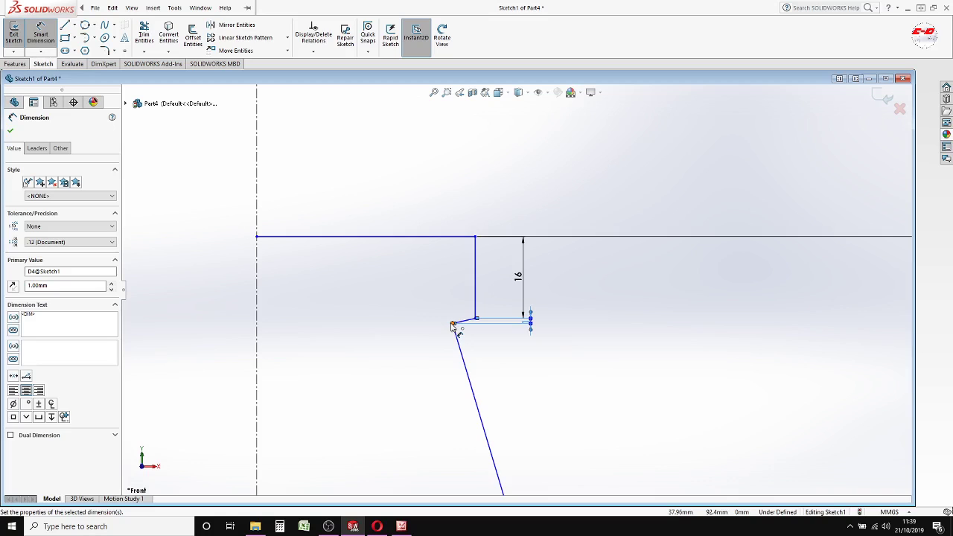
Dimension the step's outer corner 13.80 mm from the centreline
{"action": "left_click", "coordinate": [452, 325]}
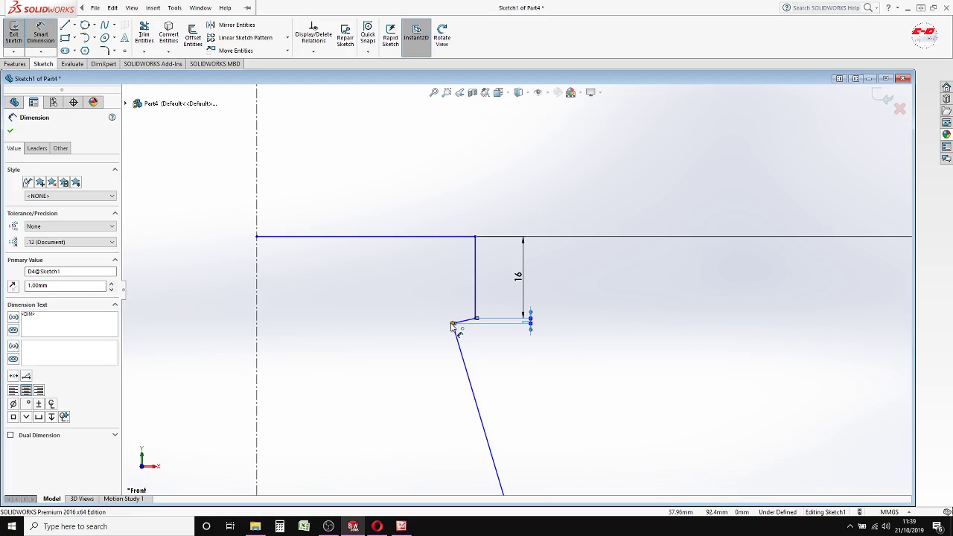
{"action": "left_click", "coordinate": [258, 324]}
{"action": "left_click", "coordinate": [342, 353]}
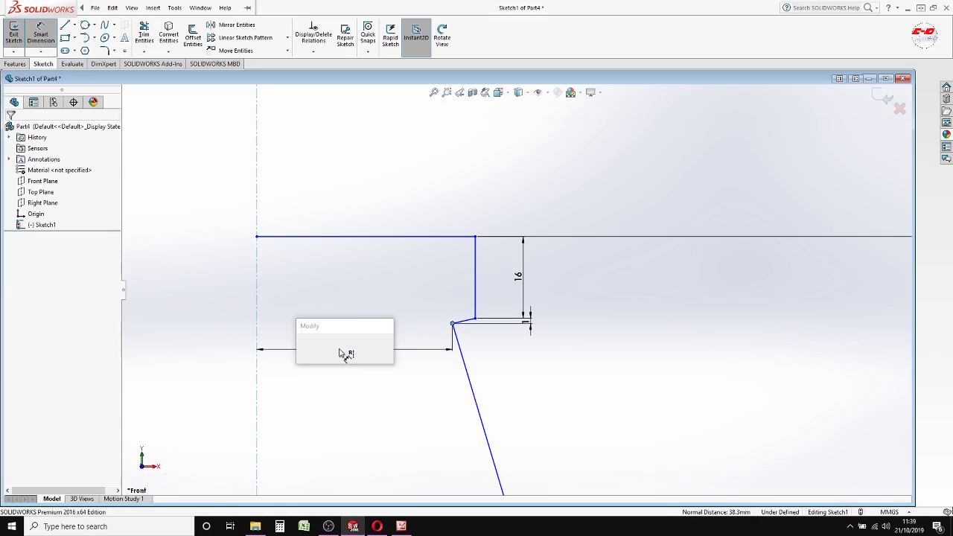
{"action": "type", "text": "13"}
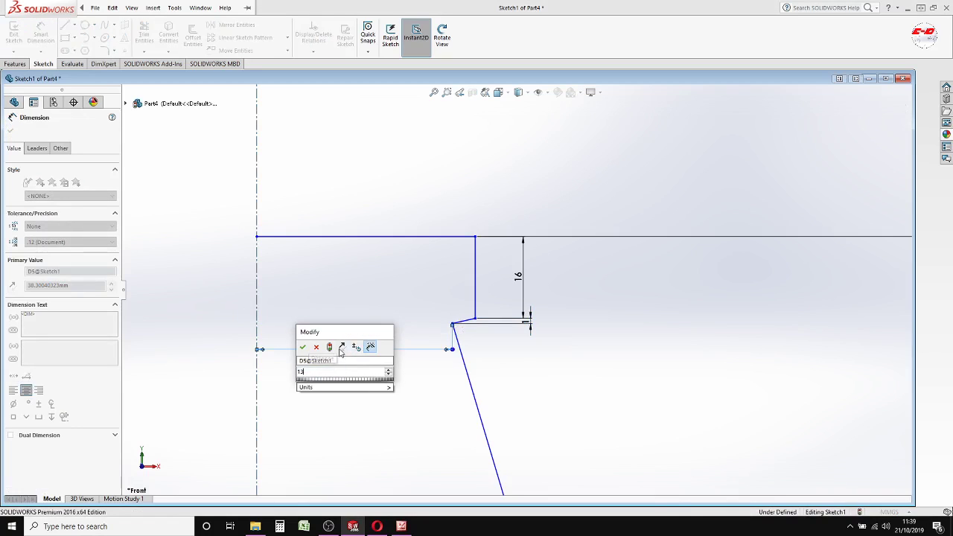
{"action": "type", "text": ".8"}
{"action": "key", "text": "Return"}
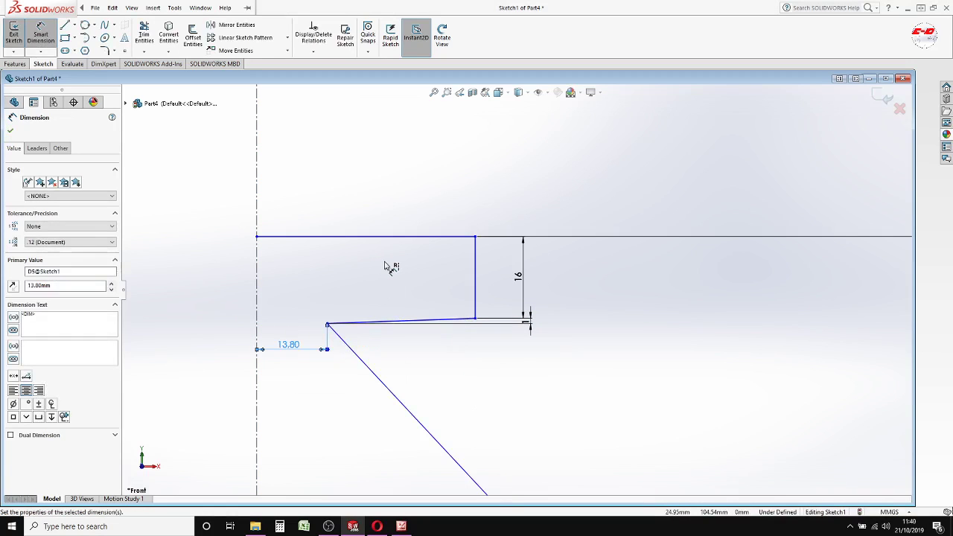
Set the top lip line's length to 14.70 mm
{"action": "left_click", "coordinate": [318, 220]}
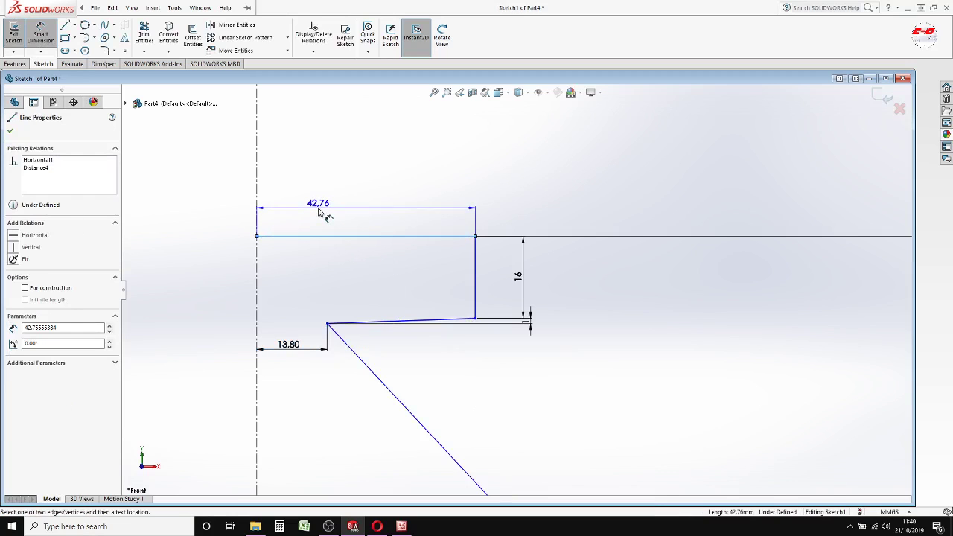
{"action": "left_click", "coordinate": [317, 212]}
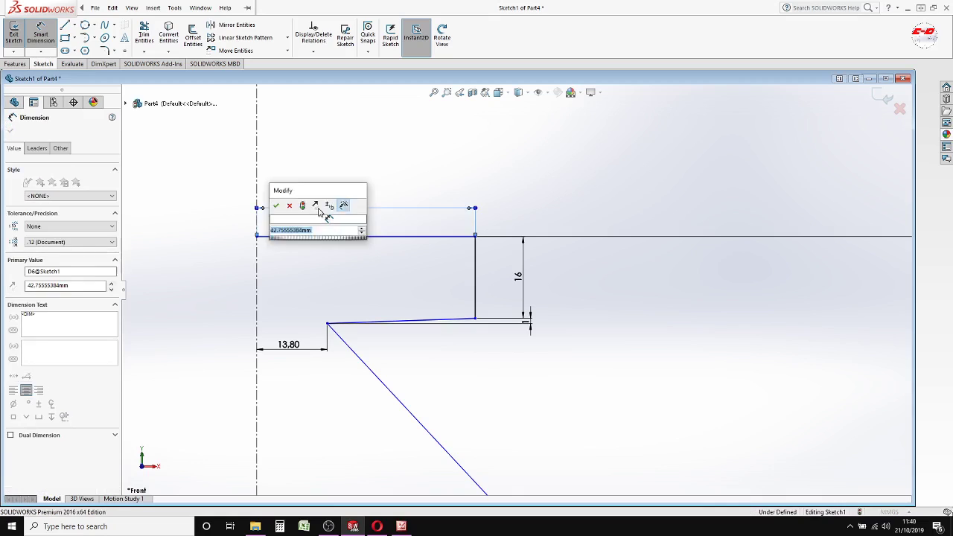
{"action": "type", "text": "14.7"}
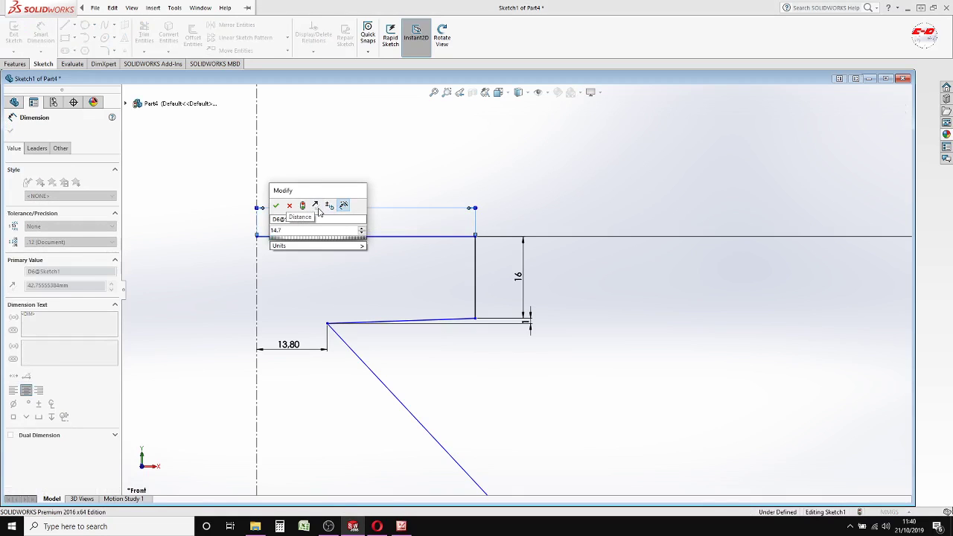
{"action": "left_click", "coordinate": [276, 205]}
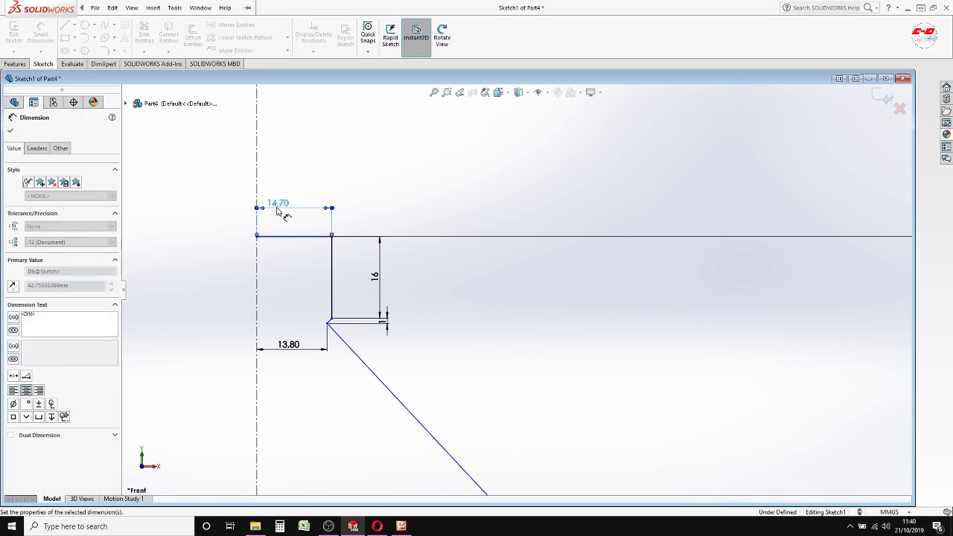
{"action": "scroll", "coordinate": [308, 325], "scroll_direction": "down", "scroll_amount": 2}
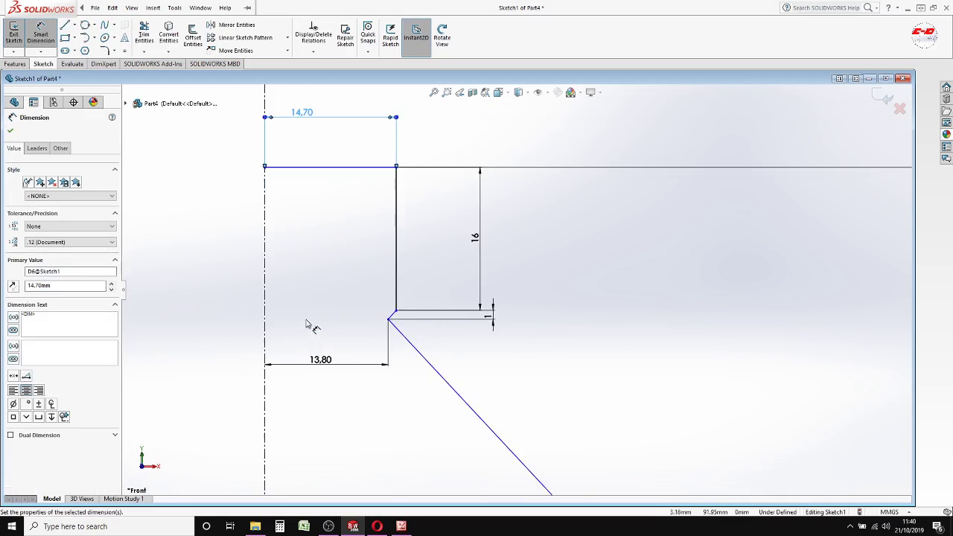
{"action": "scroll", "coordinate": [387, 314], "scroll_direction": "down", "scroll_amount": 1}
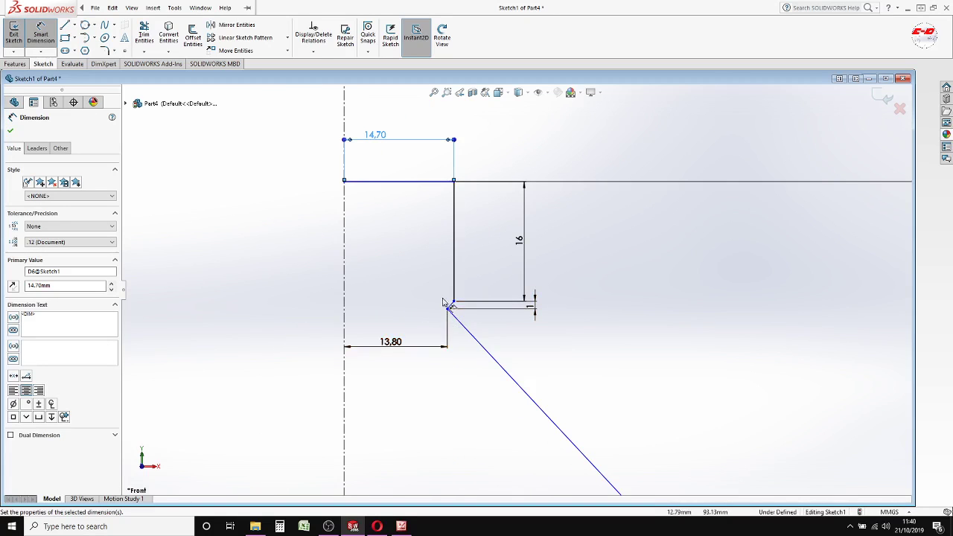
Give the slanted neck line a vertical height of 67 mm
{"action": "scroll", "coordinate": [513, 287], "scroll_direction": "up", "scroll_amount": 3}
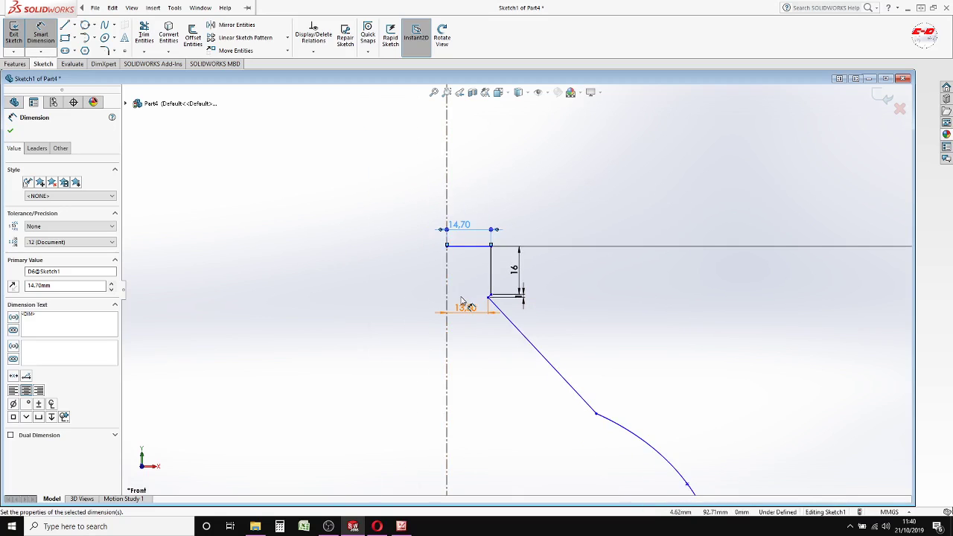
{"action": "scroll", "coordinate": [528, 320], "scroll_direction": "up", "scroll_amount": 1}
{"action": "scroll", "coordinate": [531, 362], "scroll_direction": "down", "scroll_amount": 1}
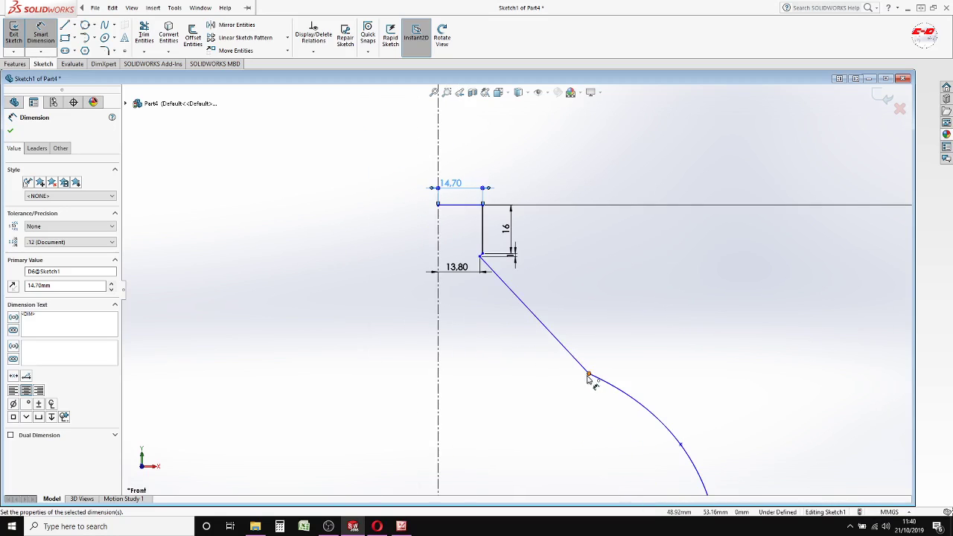
{"action": "left_click", "coordinate": [555, 335]}
{"action": "left_click", "coordinate": [641, 325]}
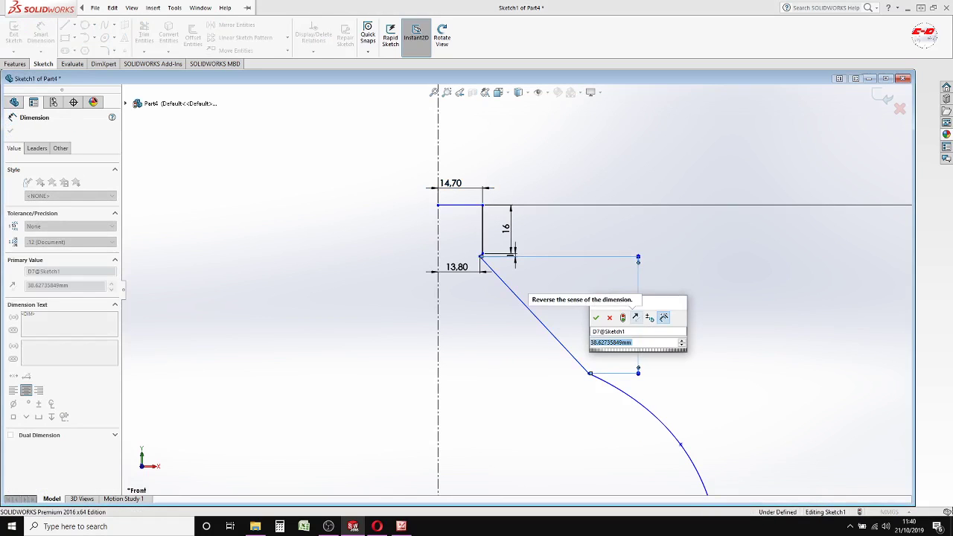
{"action": "type", "text": "67"}
{"action": "key", "text": "Return"}
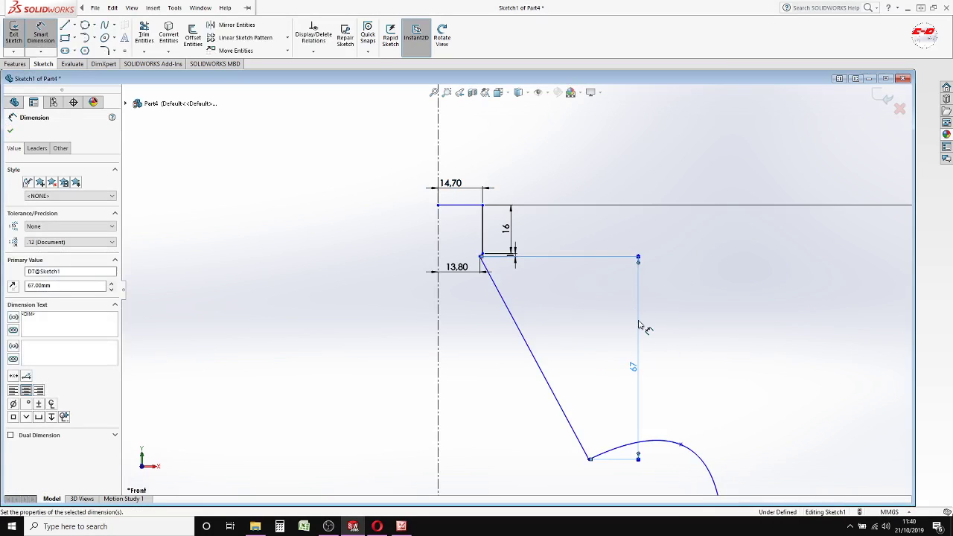
Place the slanted line's lower endpoint 19 mm from the centreline
{"action": "scroll", "coordinate": [551, 339], "scroll_direction": "down", "scroll_amount": 2}
{"action": "scroll", "coordinate": [562, 339], "scroll_direction": "up", "scroll_amount": 2}
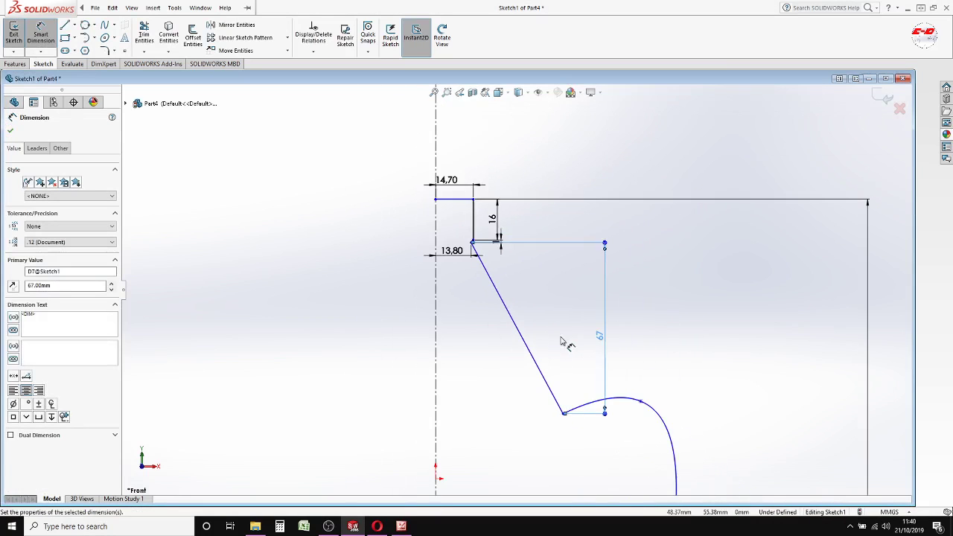
{"action": "scroll", "coordinate": [559, 365], "scroll_direction": "up", "scroll_amount": 2}
{"action": "scroll", "coordinate": [547, 364], "scroll_direction": "down", "scroll_amount": 4}
{"action": "scroll", "coordinate": [543, 356], "scroll_direction": "down", "scroll_amount": 1}
{"action": "scroll", "coordinate": [432, 261], "scroll_direction": "up", "scroll_amount": 3}
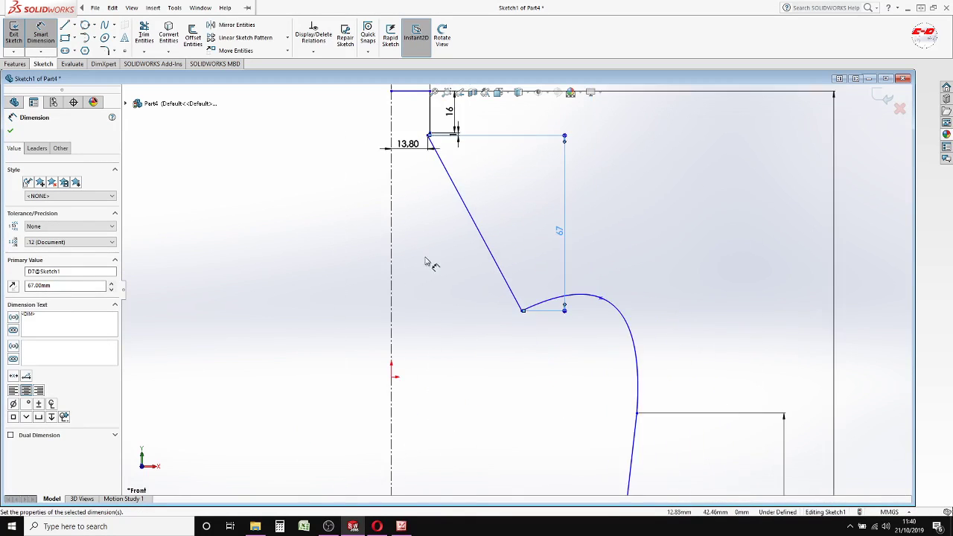
{"action": "scroll", "coordinate": [389, 230], "scroll_direction": "up", "scroll_amount": 1}
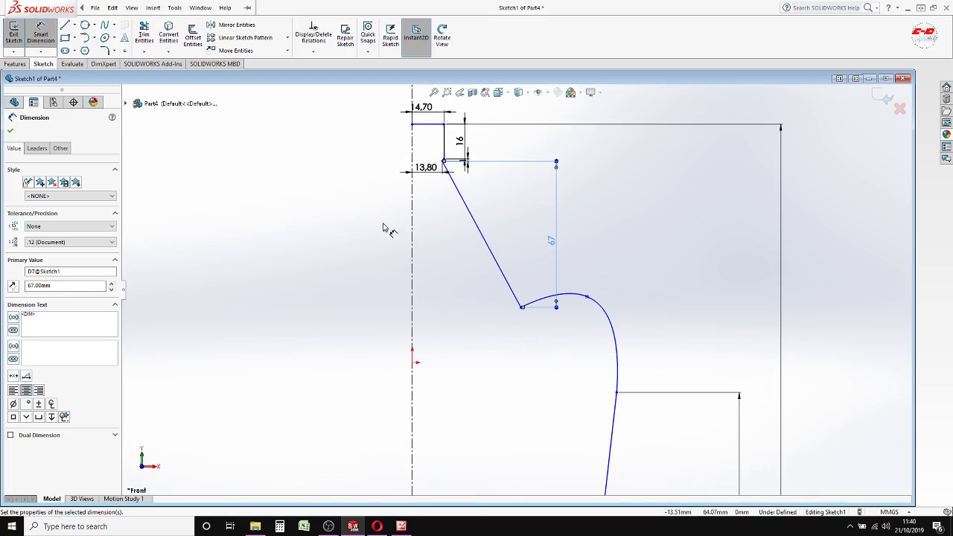
{"action": "left_click", "coordinate": [522, 308]}
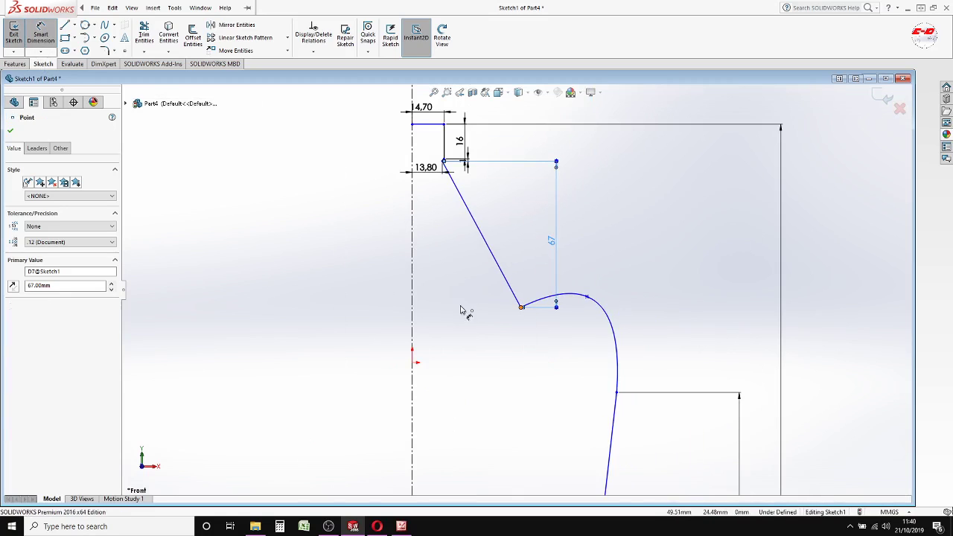
{"action": "left_click", "coordinate": [413, 313]}
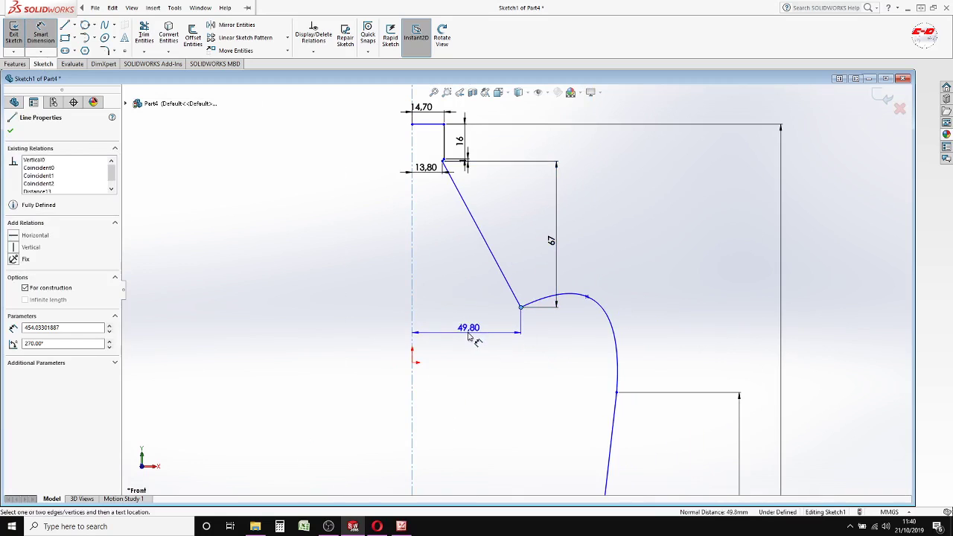
{"action": "left_click", "coordinate": [469, 337]}
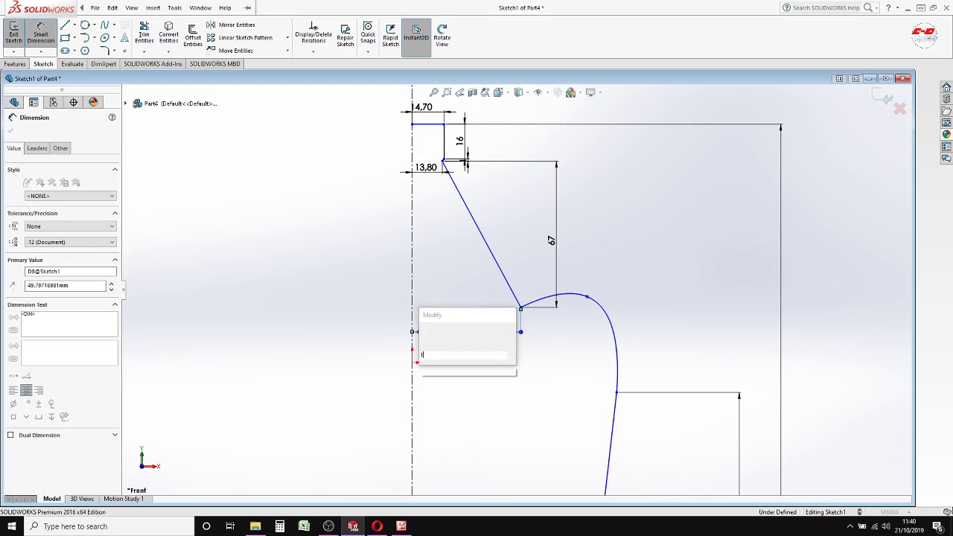
{"action": "type", "text": "19"}
{"action": "left_click", "coordinate": [425, 330]}
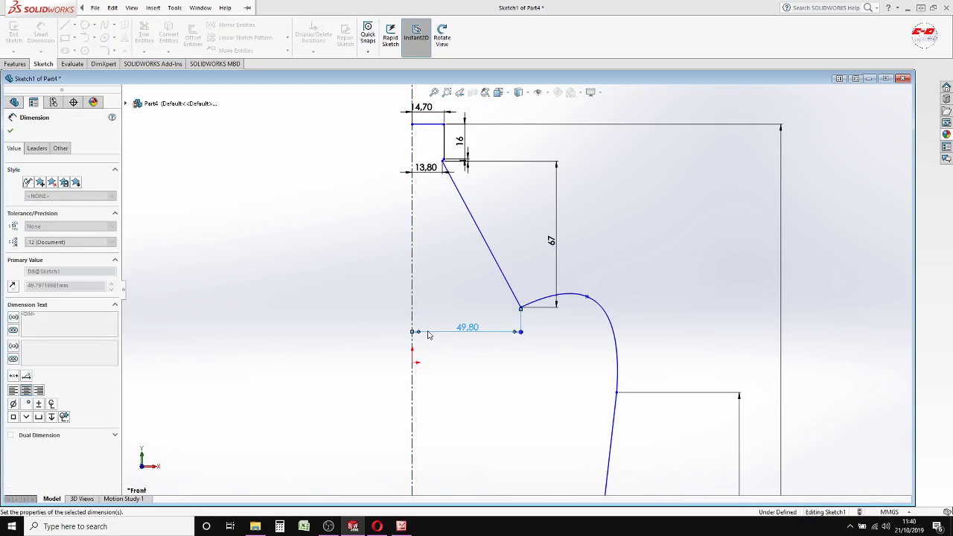
{"action": "scroll", "coordinate": [553, 323], "scroll_direction": "down", "scroll_amount": 1}
{"action": "scroll", "coordinate": [557, 323], "scroll_direction": "up", "scroll_amount": 3}
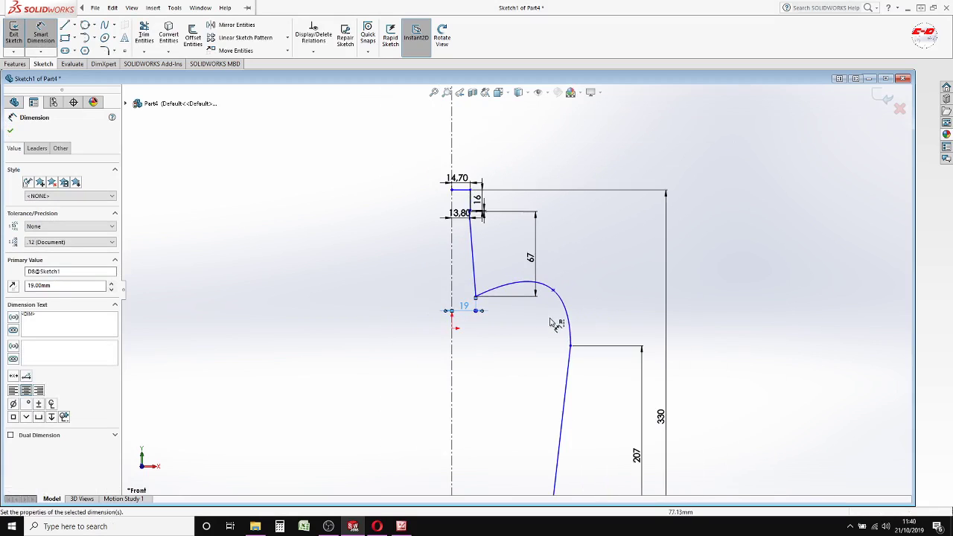
{"action": "scroll", "coordinate": [476, 343], "scroll_direction": "down", "scroll_amount": 2}
{"action": "scroll", "coordinate": [475, 347], "scroll_direction": "down", "scroll_amount": 2}
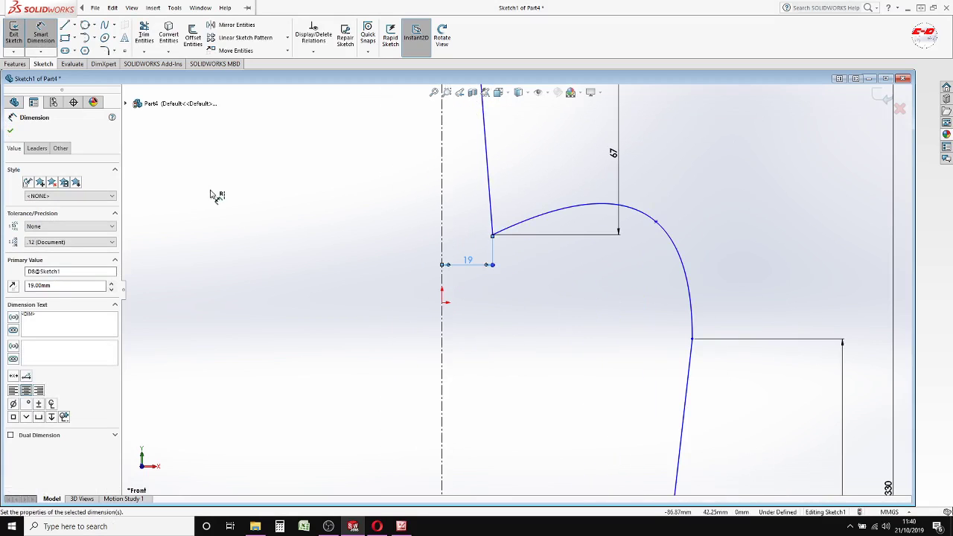
{"action": "left_click", "coordinate": [12, 134]}
Drag a shoulder curve point, then delete an unwanted 34.74 vertical dimension
{"action": "mouse_move", "coordinate": [655, 222]}
{"action": "left_mouse_down"}
{"action": "mouse_move", "coordinate": [584, 284]}
{"action": "mouse_move", "coordinate": [557, 245]}
{"action": "left_mouse_up"}
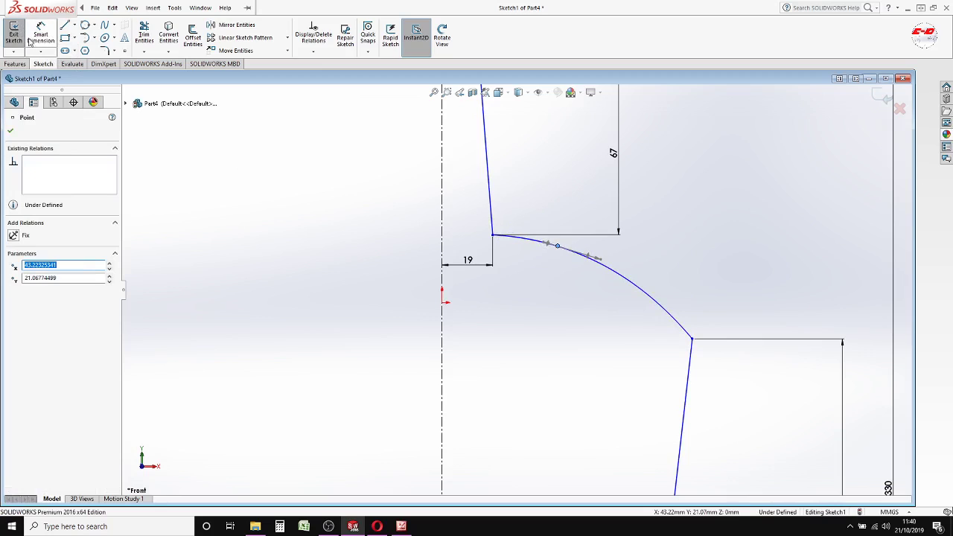
{"action": "left_click", "coordinate": [12, 131]}
{"action": "left_click", "coordinate": [41, 35]}
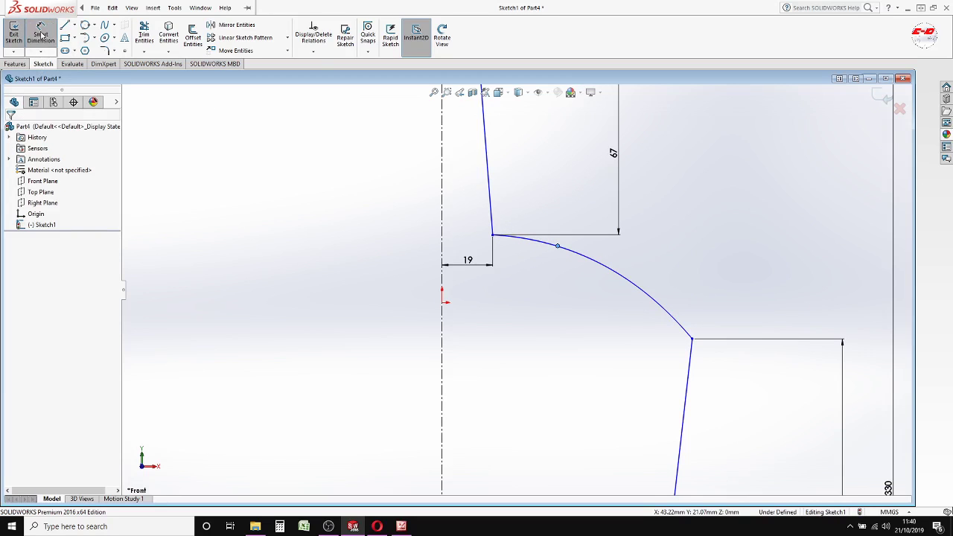
{"action": "left_click", "coordinate": [691, 340]}
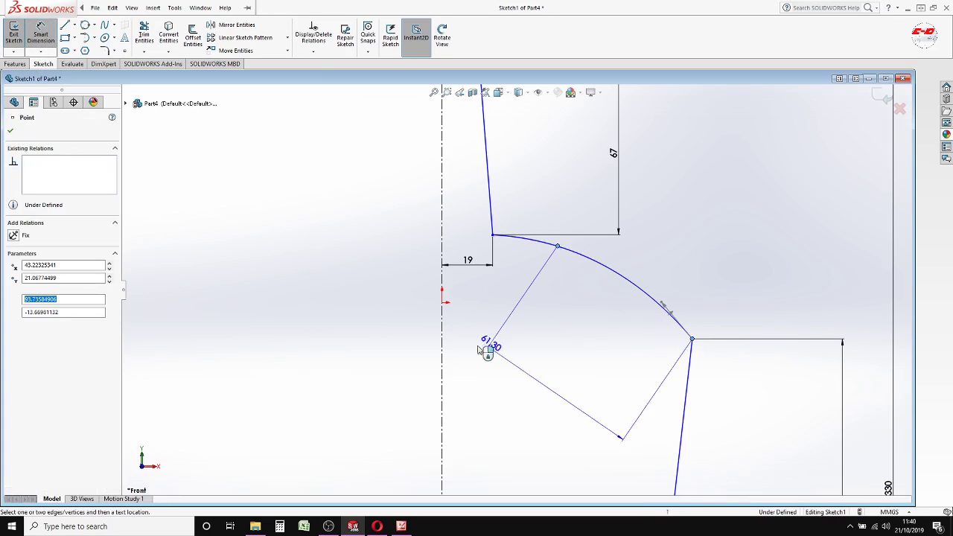
{"action": "left_click", "coordinate": [539, 360]}
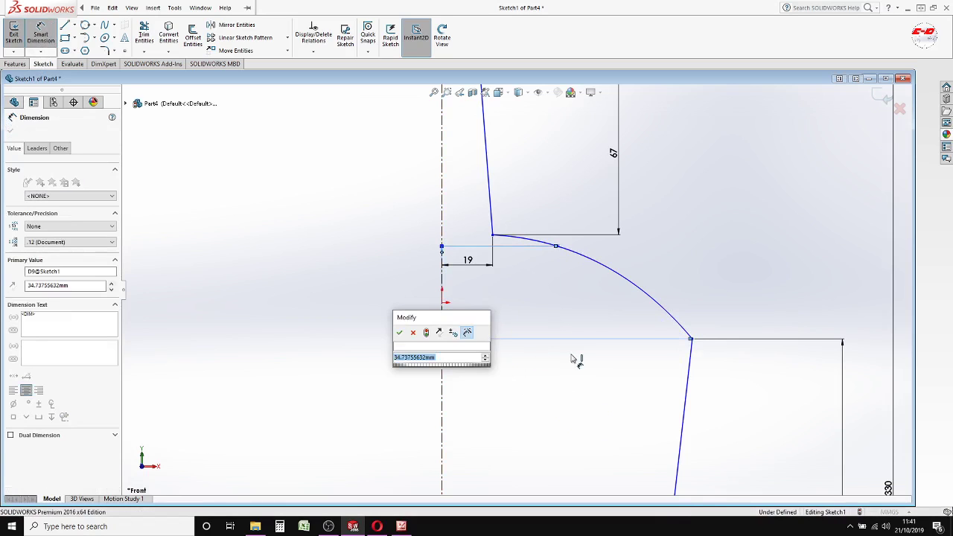
{"action": "left_click", "coordinate": [558, 347]}
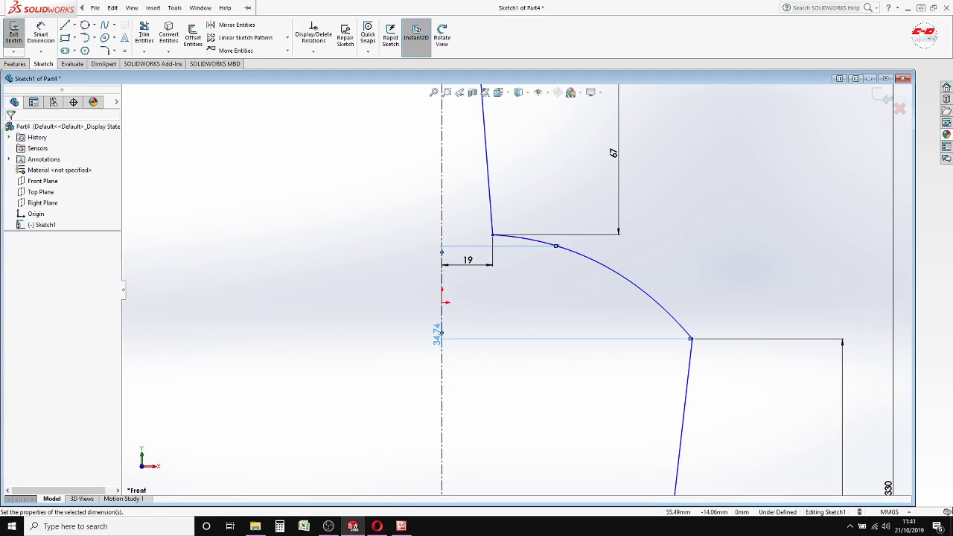
{"action": "left_click", "coordinate": [590, 346]}
{"action": "right_click", "coordinate": [590, 344]}
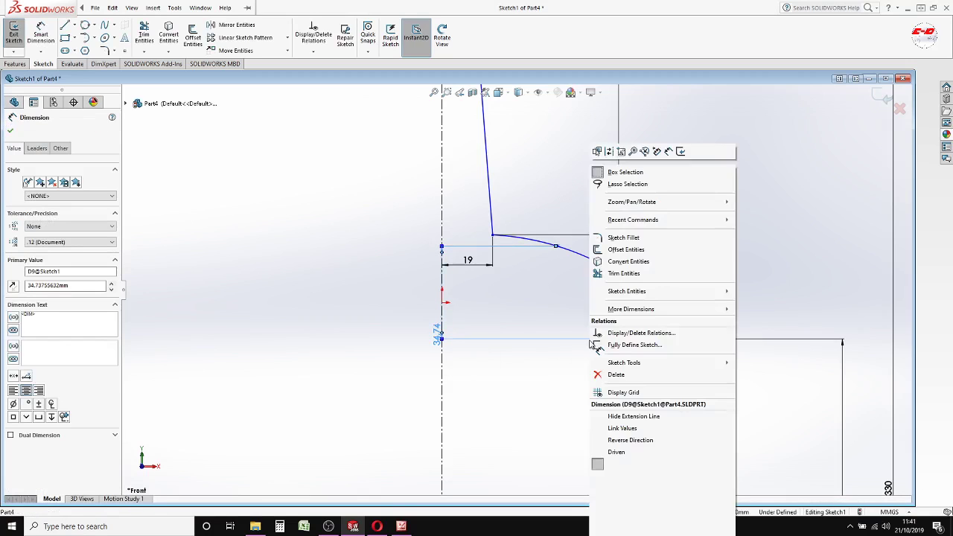
{"action": "left_click", "coordinate": [617, 374]}
Dimension the shoulder curve's lower endpoint 40 mm from the centreline
{"action": "left_click", "coordinate": [46, 32]}
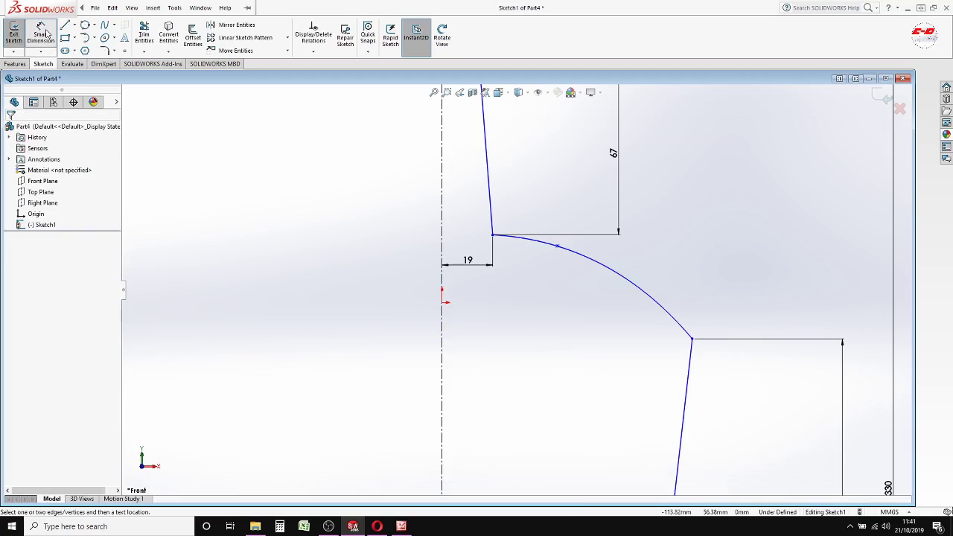
{"action": "left_click", "coordinate": [442, 362]}
{"action": "left_click", "coordinate": [691, 340]}
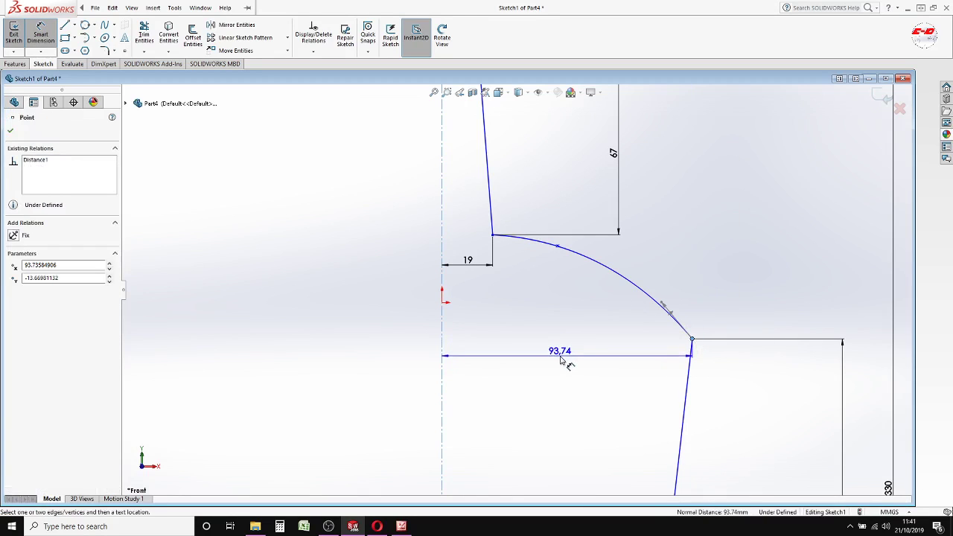
{"action": "left_click", "coordinate": [562, 360]}
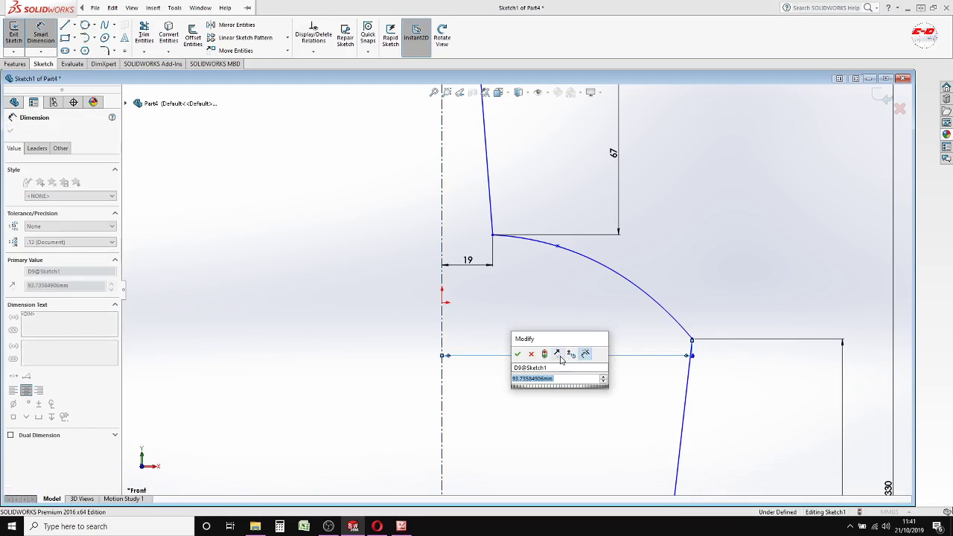
{"action": "type", "text": "40"}
{"action": "left_click", "coordinate": [517, 353]}
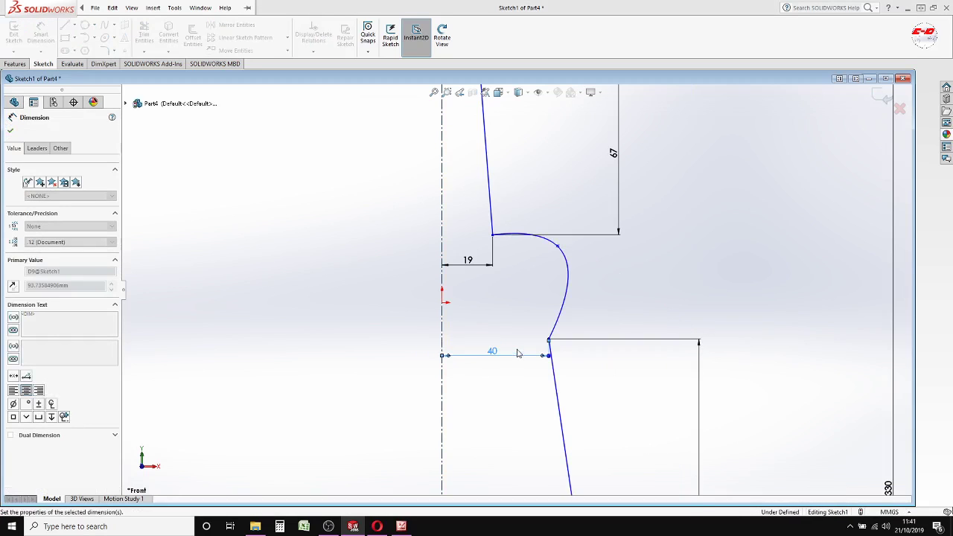
{"action": "scroll", "coordinate": [497, 310], "scroll_direction": "down", "scroll_amount": 2}
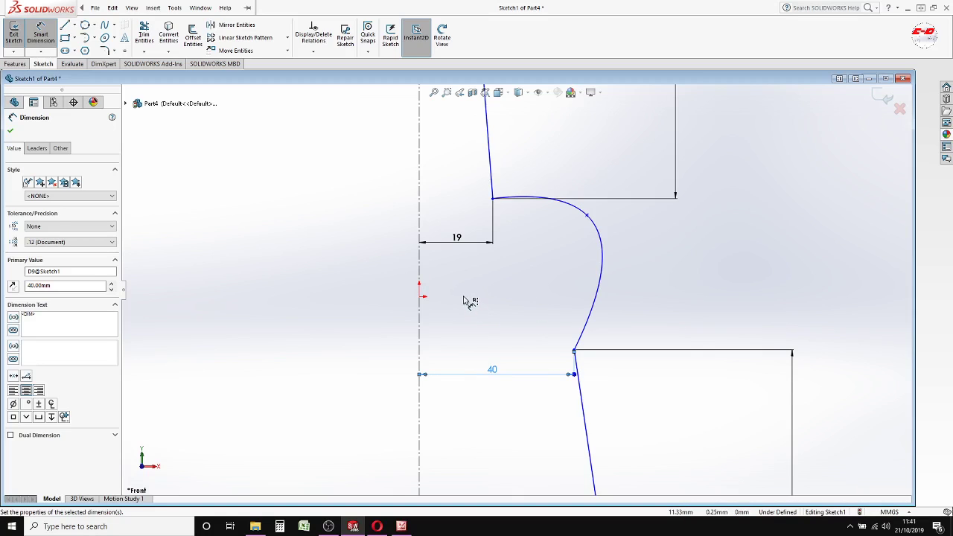
{"action": "key", "text": "Escape"}
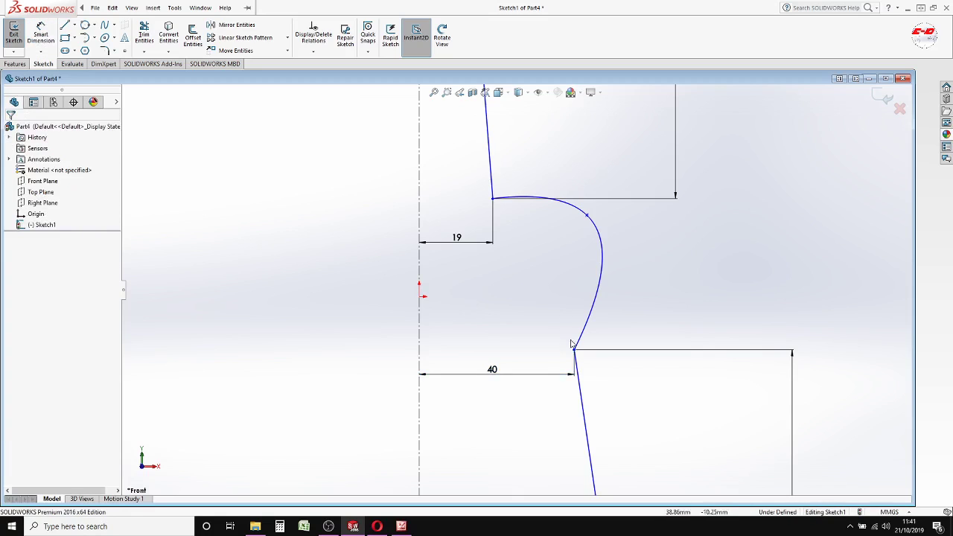
Add a Horizontal relation between the shoulder's lower endpoint and the origin
{"action": "left_click", "coordinate": [573, 350]}
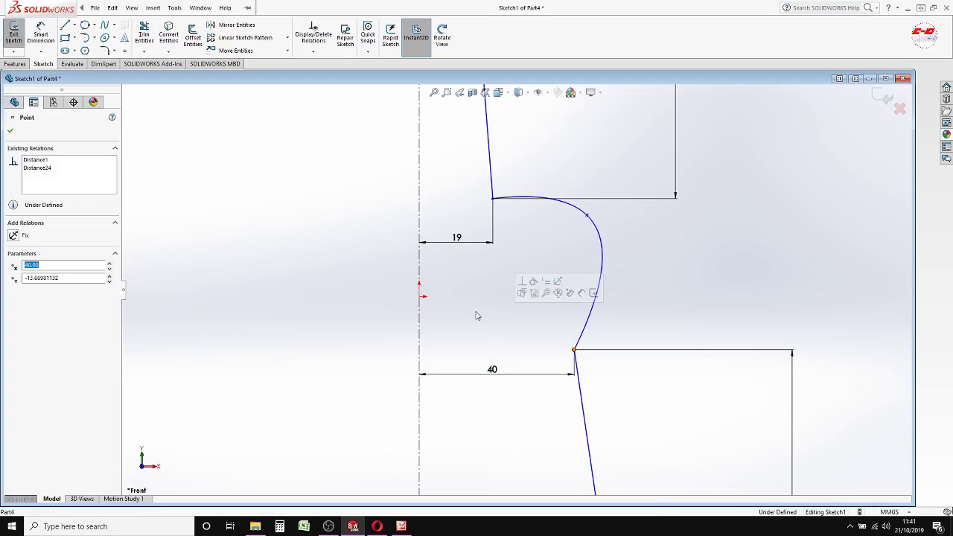
{"action": "left_click", "coordinate": [420, 296], "text": "ctrl"}
{"action": "left_click", "coordinate": [13, 296]}
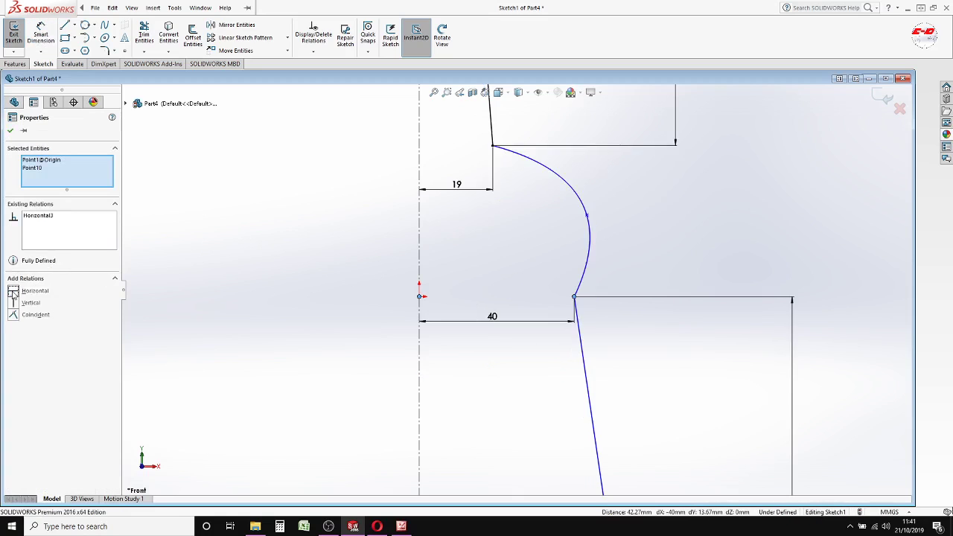
{"action": "left_click", "coordinate": [10, 131]}
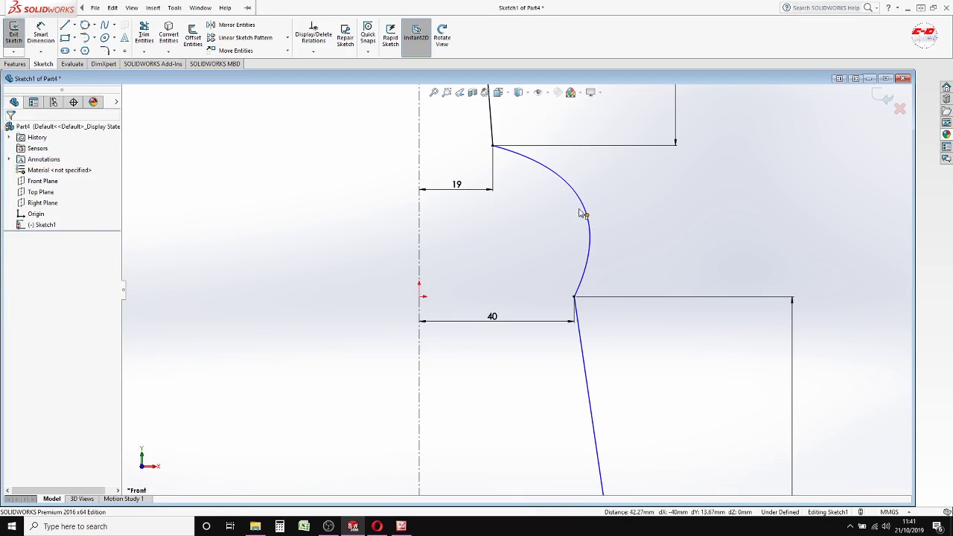
Drag the shoulder spline's midpoint to reshape the curve
{"action": "left_click_drag", "start_coordinate": [586, 216], "coordinate": [519, 166]}
{"action": "scroll", "coordinate": [537, 355], "scroll_direction": "up", "scroll_amount": 3}
{"action": "scroll", "coordinate": [544, 325], "scroll_direction": "up", "scroll_amount": 2}
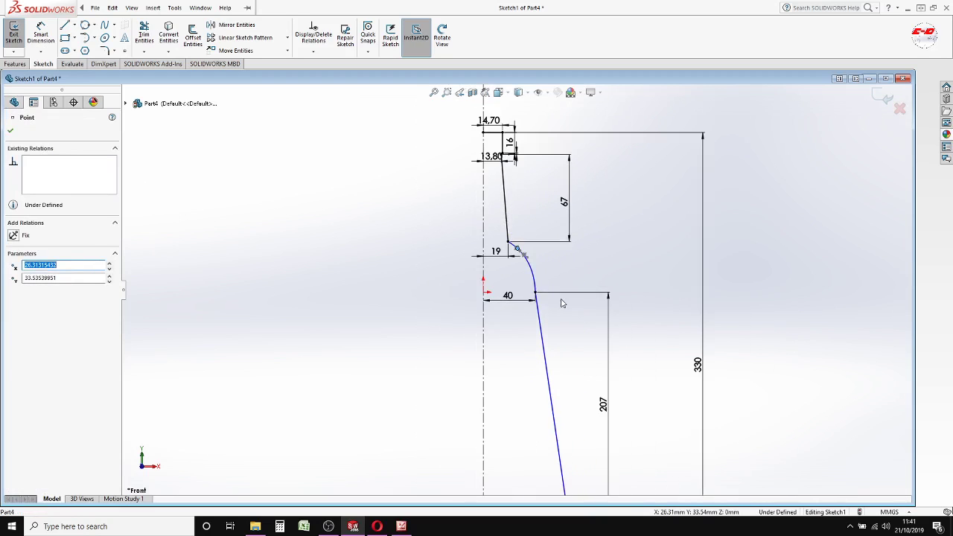
{"action": "scroll", "coordinate": [554, 350], "scroll_direction": "up", "scroll_amount": 3}
{"action": "scroll", "coordinate": [524, 365], "scroll_direction": "down", "scroll_amount": 4}
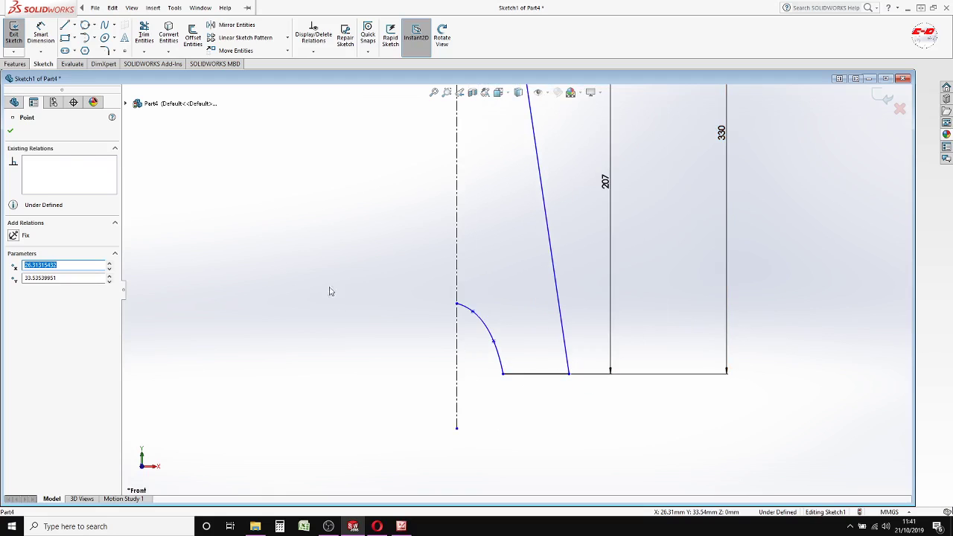
{"action": "left_click", "coordinate": [10, 130]}
Dimension the bottom corner 36.5 mm from the centerline, discarding the stray dimension previews
{"action": "left_click", "coordinate": [43, 34]}
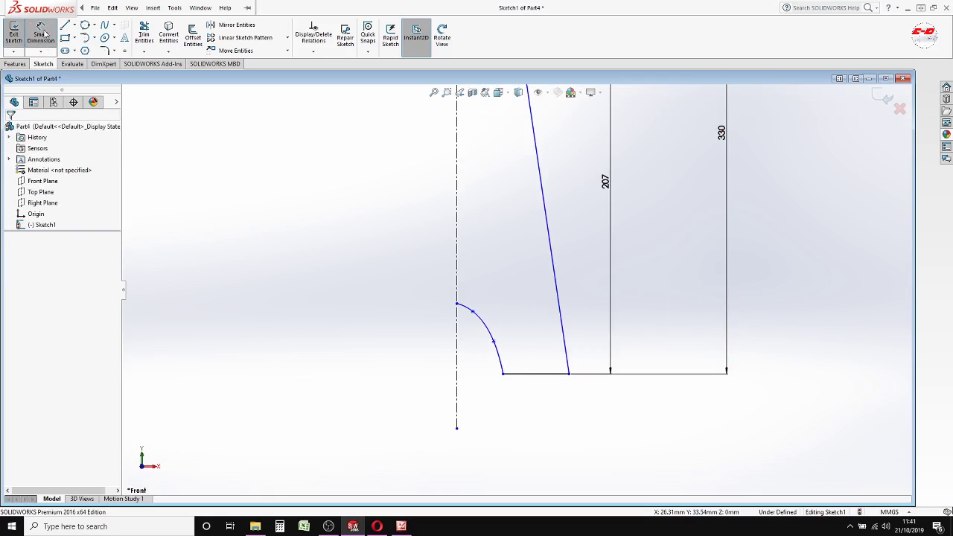
{"action": "left_click", "coordinate": [456, 376]}
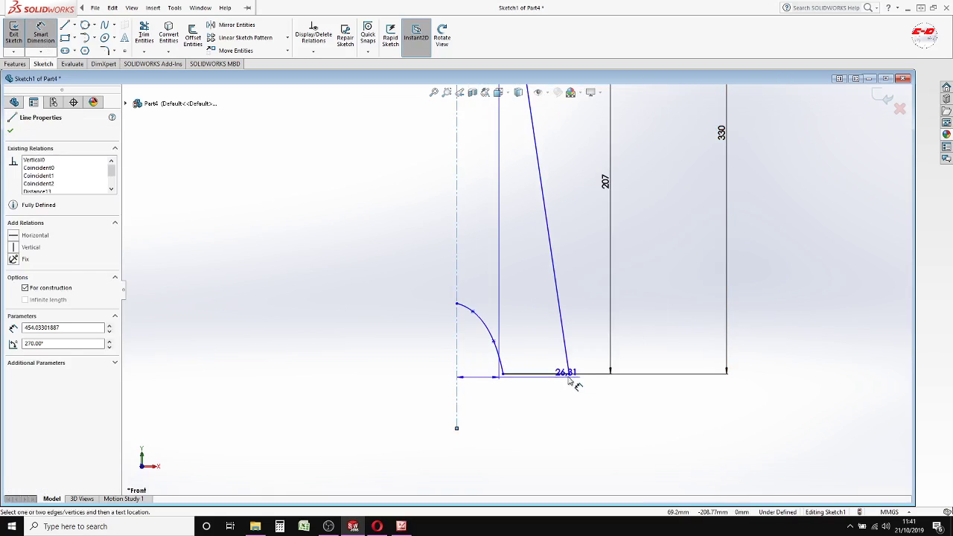
{"action": "scroll", "coordinate": [576, 381], "scroll_direction": "down", "scroll_amount": 3}
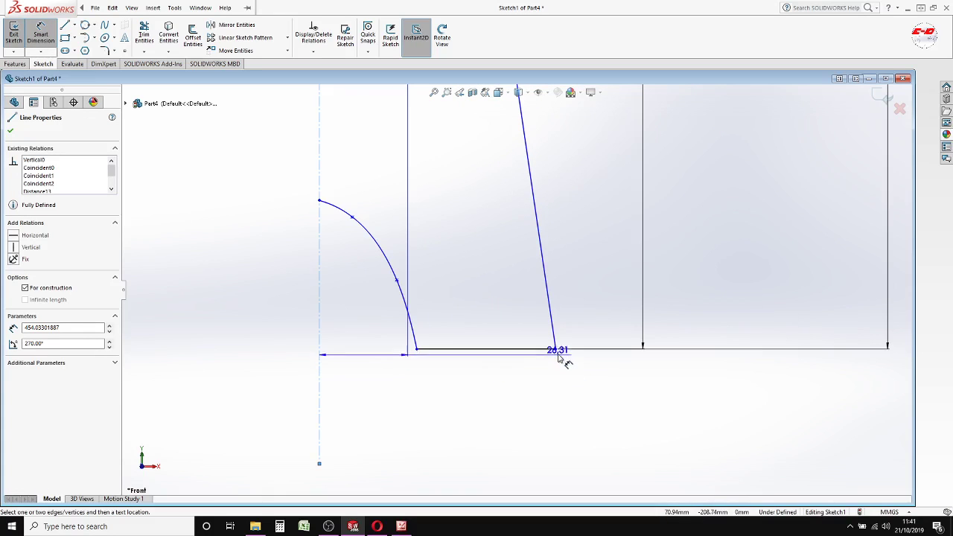
{"action": "key", "text": "Escape"}
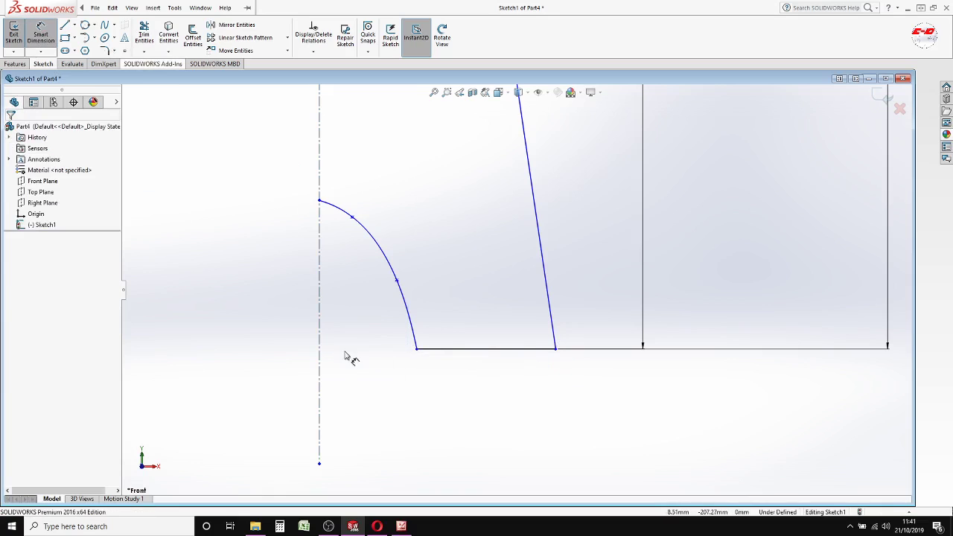
{"action": "left_click", "coordinate": [554, 349]}
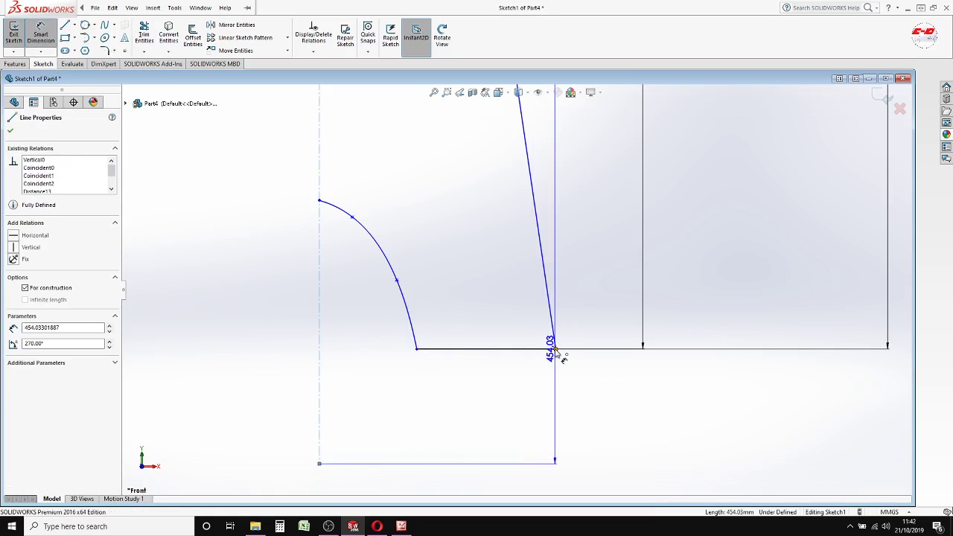
{"action": "left_click", "coordinate": [433, 387]}
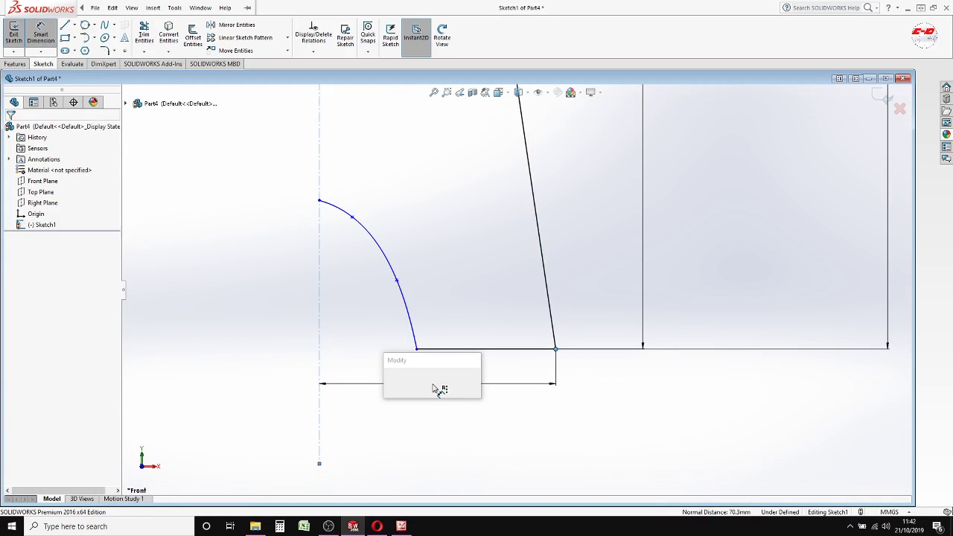
{"action": "type", "text": "36.5"}
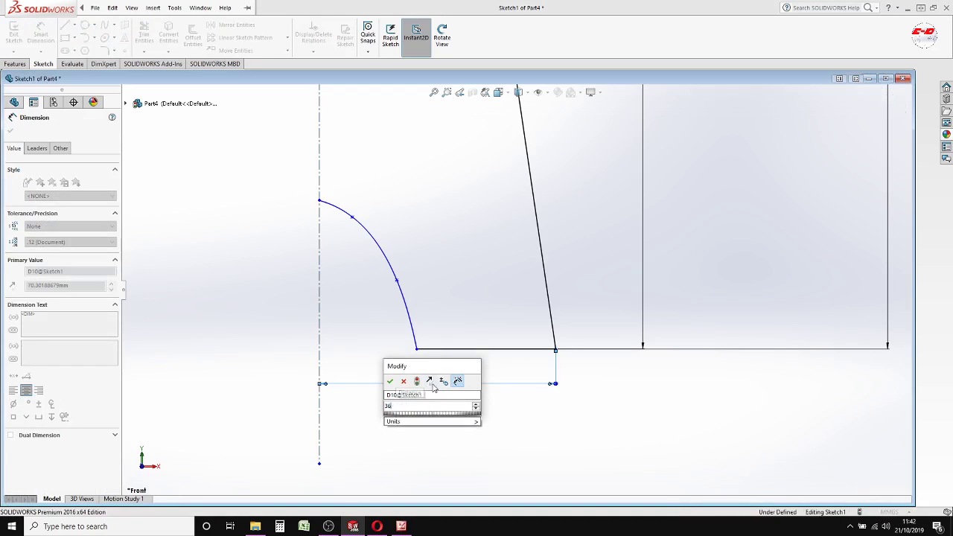
{"action": "left_click", "coordinate": [389, 382]}
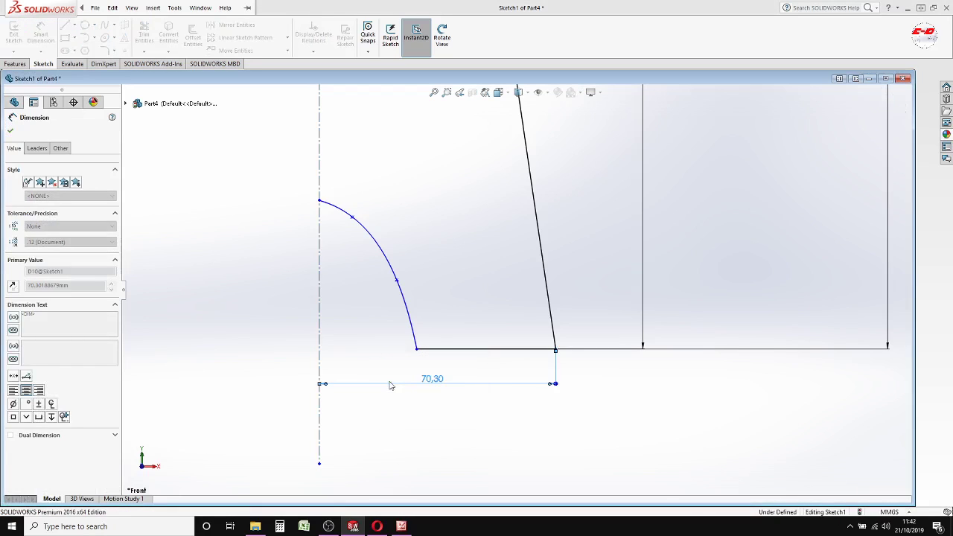
{"action": "left_click", "coordinate": [414, 348]}
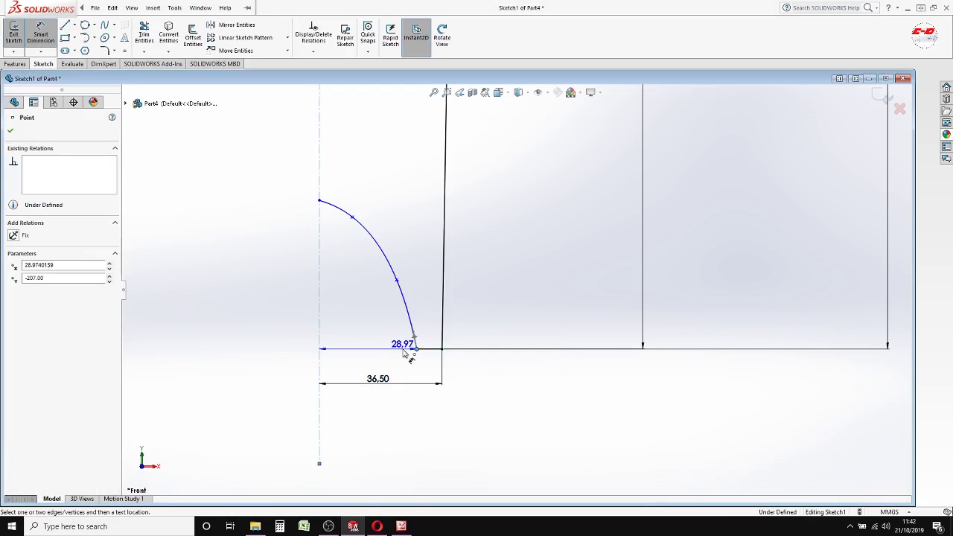
{"action": "key", "text": "Escape"}
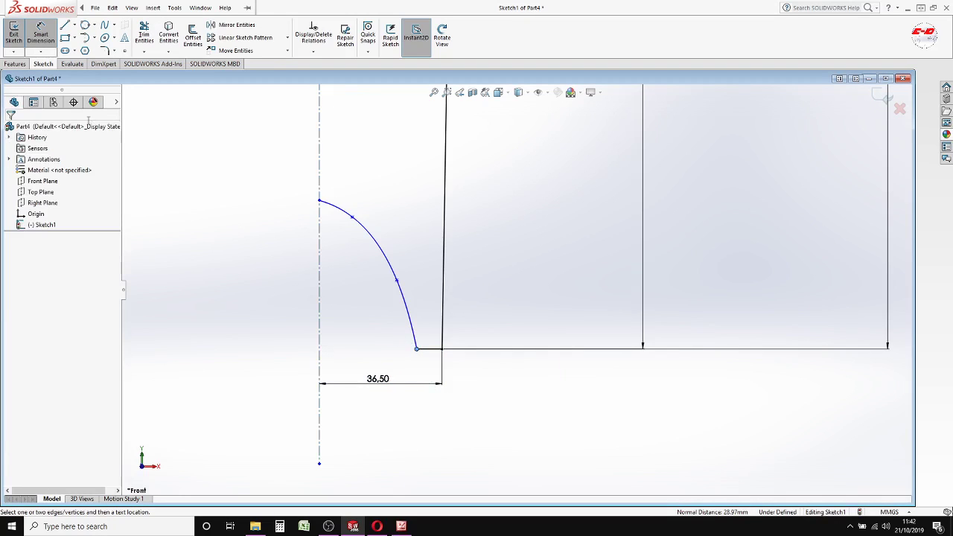
{"action": "left_click", "coordinate": [42, 36]}
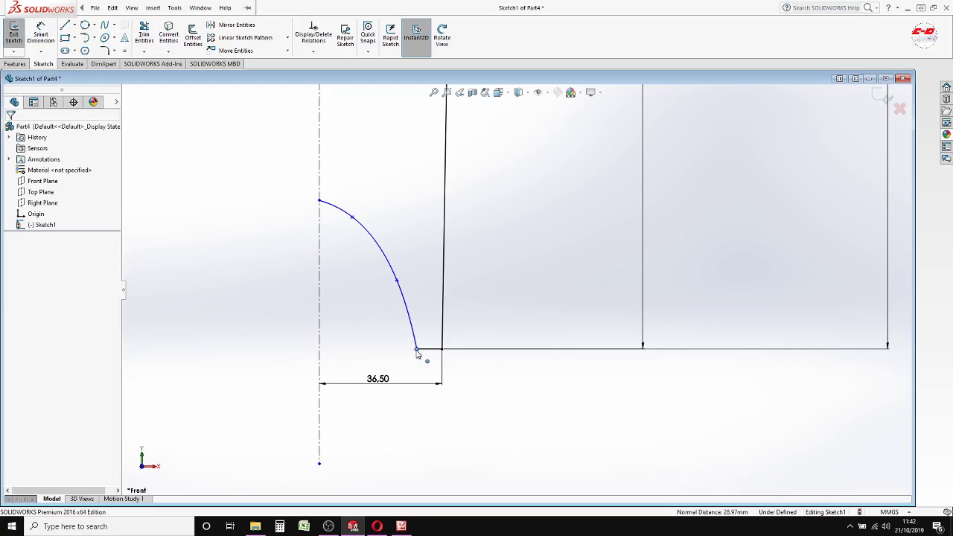
Drag the bottom curve's lower end, middle and upper part to reshape it
{"action": "left_click_drag", "start_coordinate": [416, 349], "coordinate": [399, 348]}
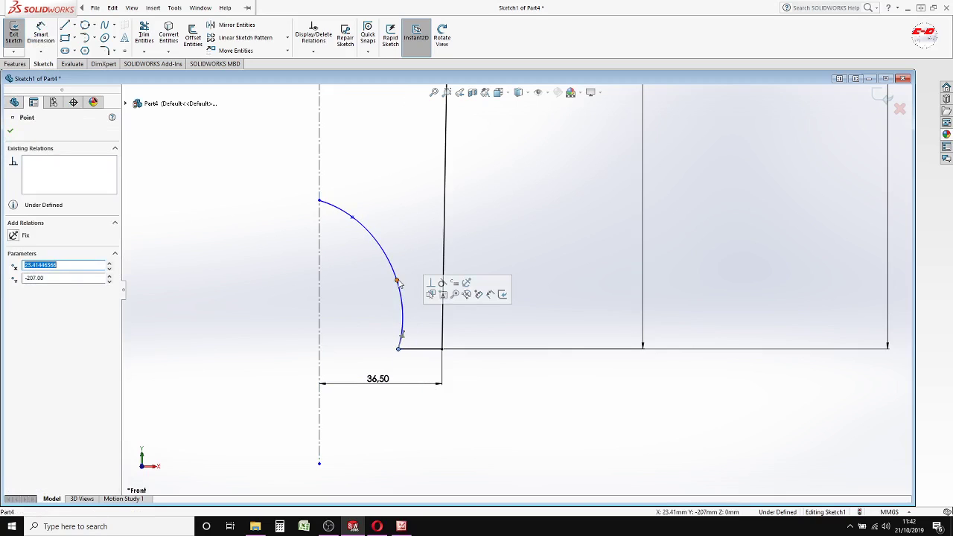
{"action": "left_click_drag", "start_coordinate": [398, 283], "coordinate": [377, 255]}
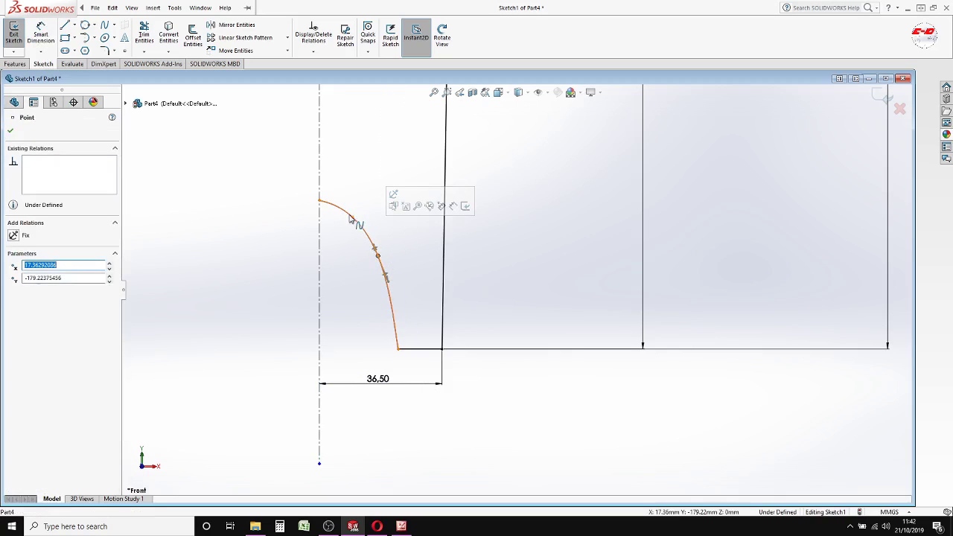
{"action": "left_click_drag", "start_coordinate": [349, 215], "coordinate": [343, 207]}
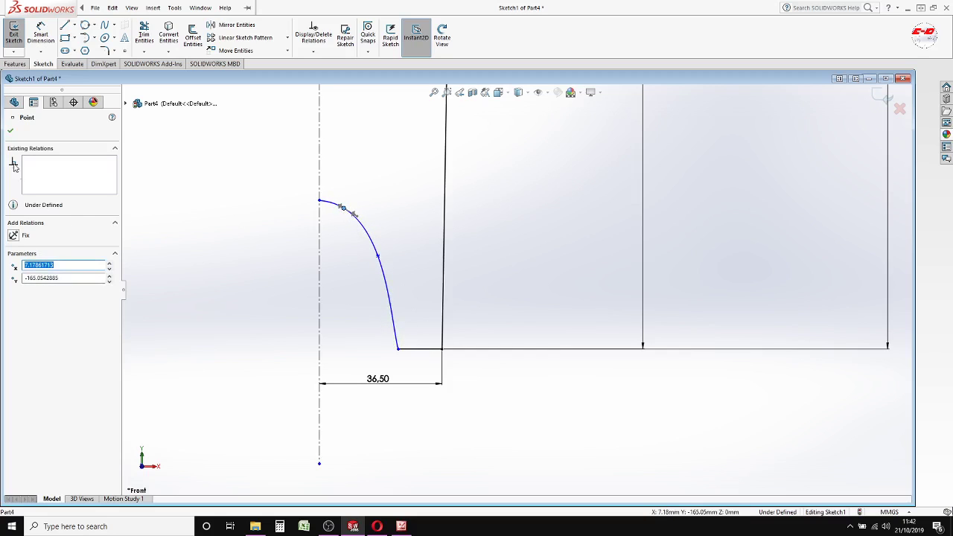
{"action": "left_click", "coordinate": [11, 132]}
{"action": "scroll", "coordinate": [464, 368], "scroll_direction": "up", "scroll_amount": 1}
{"action": "scroll", "coordinate": [457, 358], "scroll_direction": "up", "scroll_amount": 4}
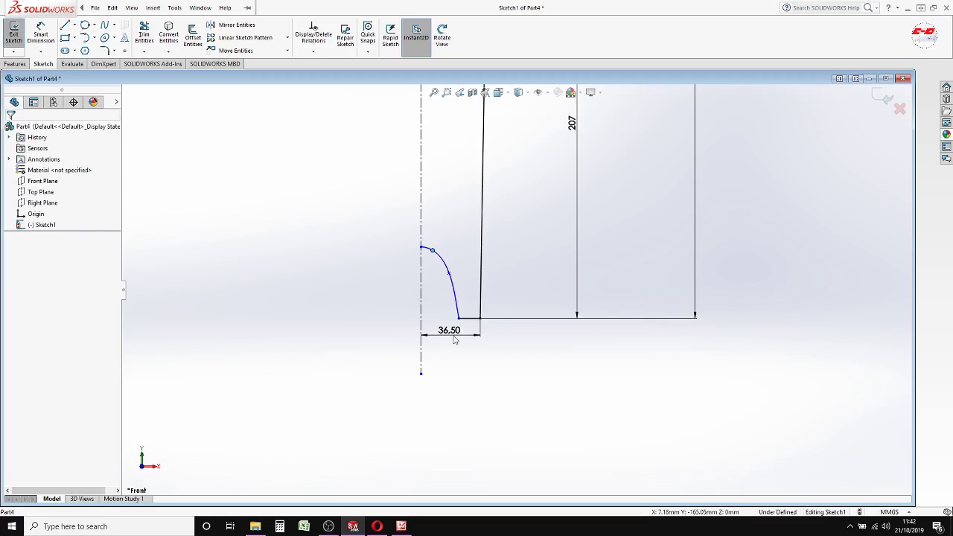
{"action": "scroll", "coordinate": [504, 257], "scroll_direction": "up", "scroll_amount": 1}
{"action": "scroll", "coordinate": [511, 156], "scroll_direction": "up", "scroll_amount": 3}
{"action": "scroll", "coordinate": [506, 177], "scroll_direction": "down", "scroll_amount": 3}
{"action": "scroll", "coordinate": [506, 175], "scroll_direction": "down", "scroll_amount": 3}
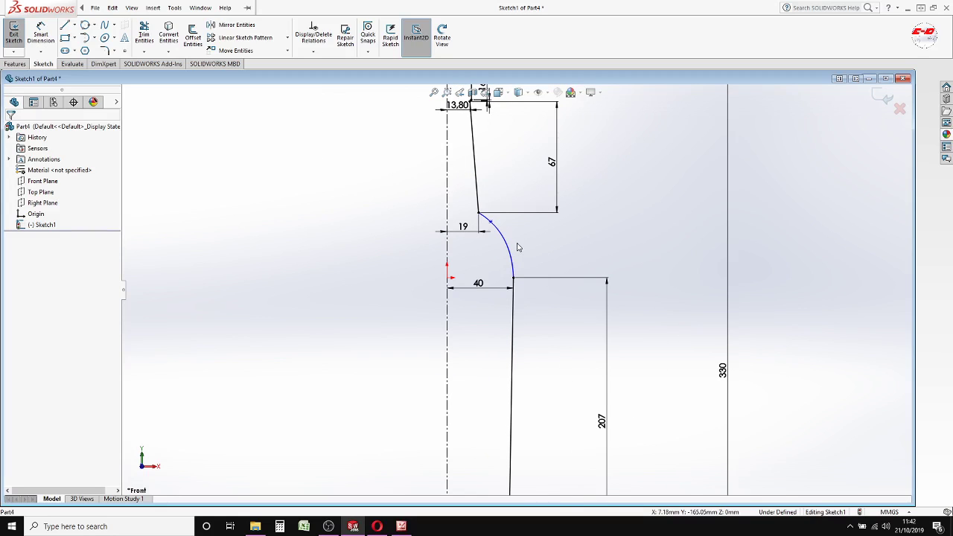
{"action": "scroll", "coordinate": [489, 373], "scroll_direction": "up", "scroll_amount": 2}
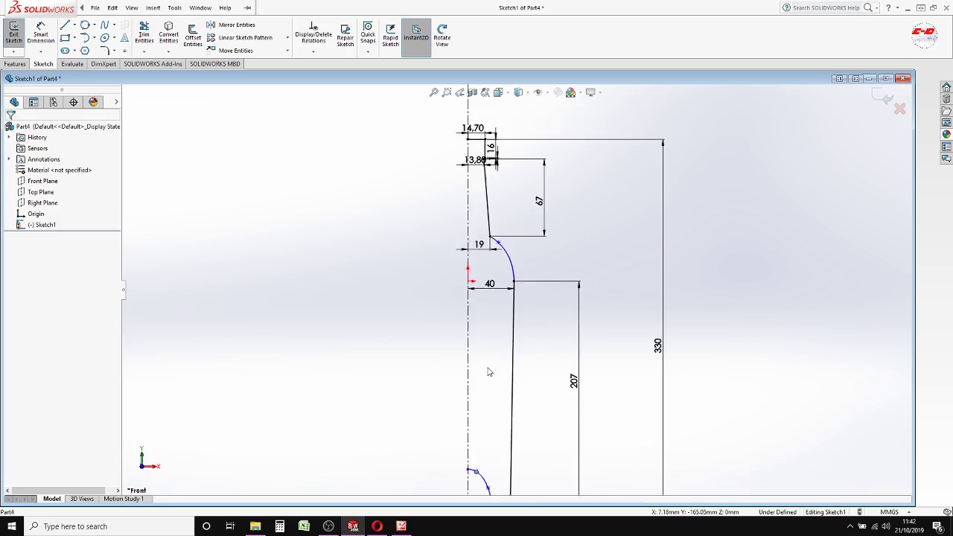
{"action": "scroll", "coordinate": [483, 405], "scroll_direction": "up", "scroll_amount": 2}
{"action": "scroll", "coordinate": [480, 470], "scroll_direction": "down", "scroll_amount": 4}
Try an angle dimension on the bottom curve, then delete the 7,51 angle dimension
{"action": "left_click", "coordinate": [41, 35]}
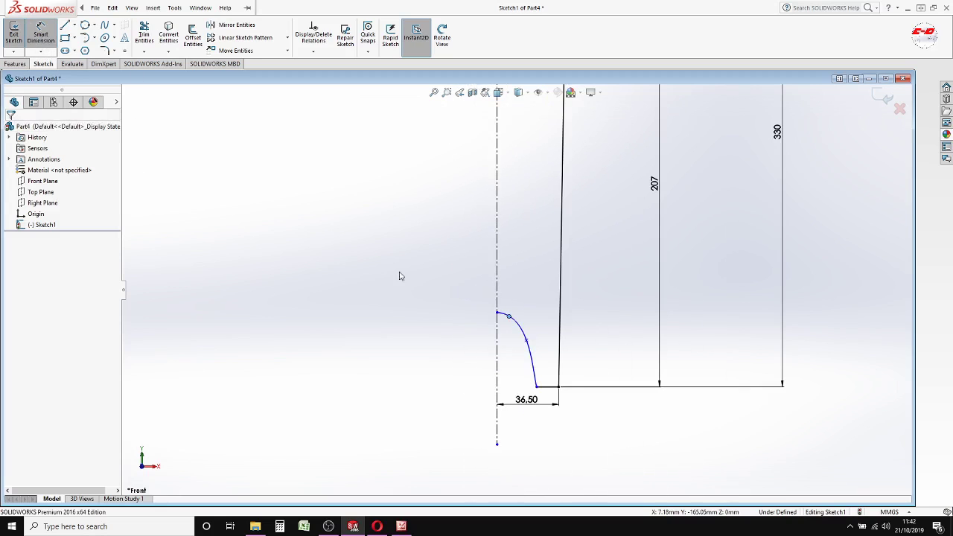
{"action": "left_click", "coordinate": [497, 312]}
{"action": "scroll", "coordinate": [500, 368], "scroll_direction": "down", "scroll_amount": 1}
{"action": "scroll", "coordinate": [503, 365], "scroll_direction": "down", "scroll_amount": 1}
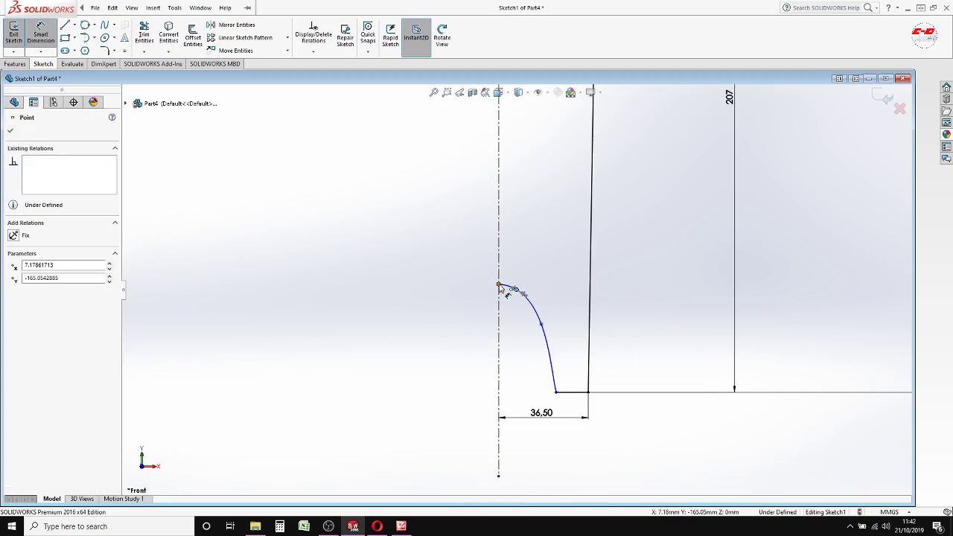
{"action": "left_click", "coordinate": [499, 286]}
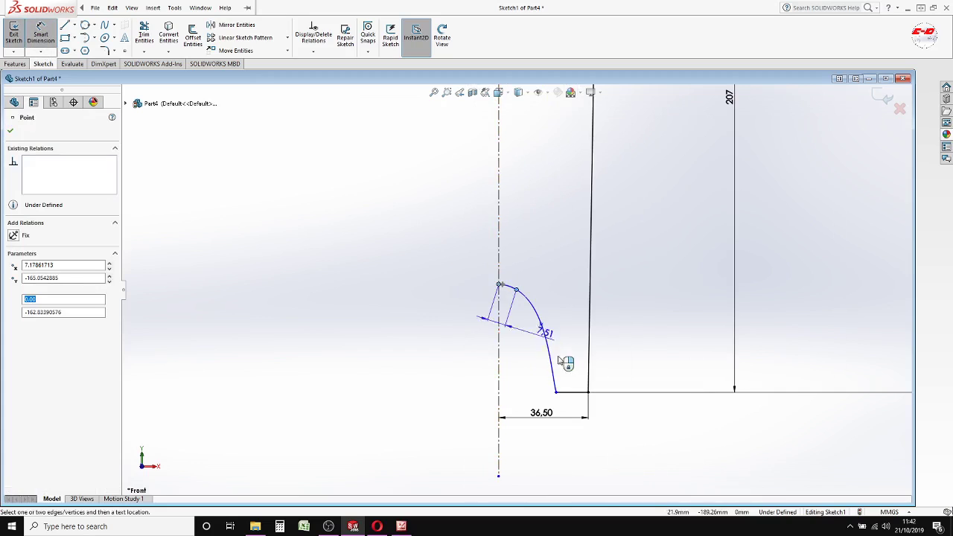
{"action": "left_click", "coordinate": [565, 393]}
{"action": "left_click", "coordinate": [483, 359]}
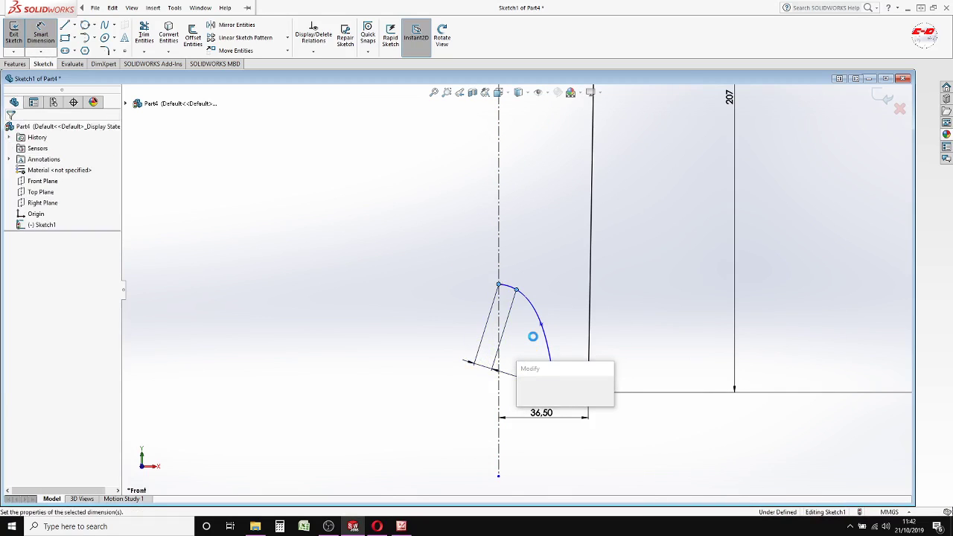
{"action": "key", "text": "Escape"}
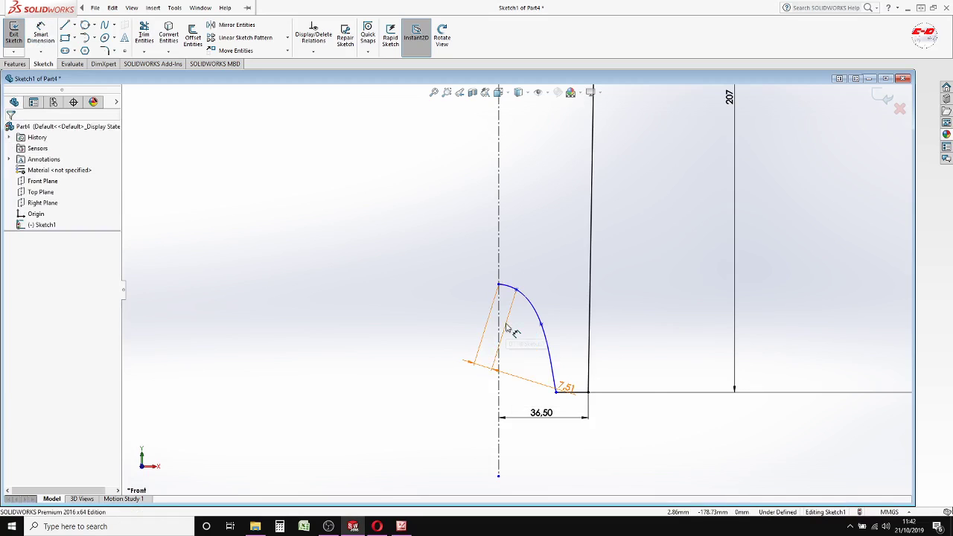
{"action": "right_click", "coordinate": [506, 327]}
{"action": "left_click", "coordinate": [527, 373]}
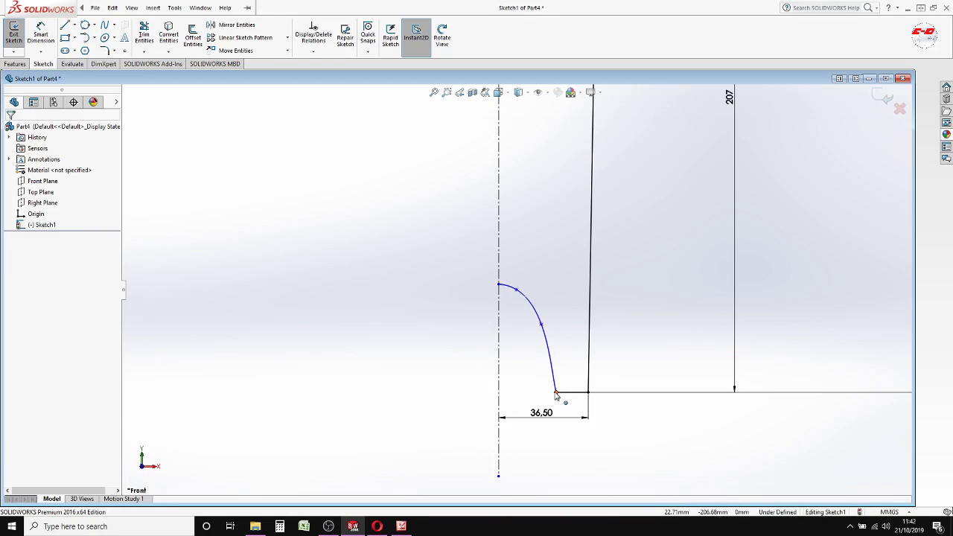
Add a 36 mm vertical height dimension from the bottom curve's top end
{"action": "left_click", "coordinate": [48, 34]}
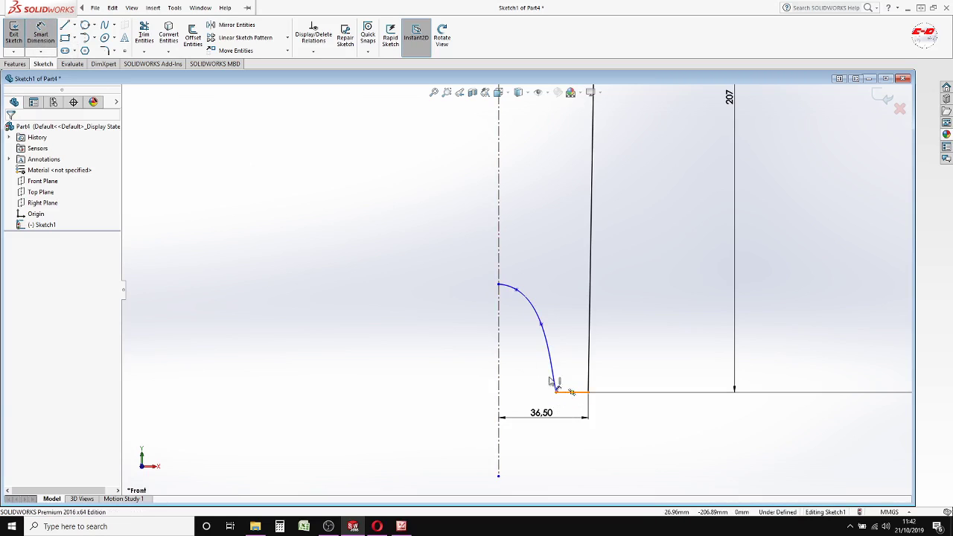
{"action": "left_click", "coordinate": [498, 285]}
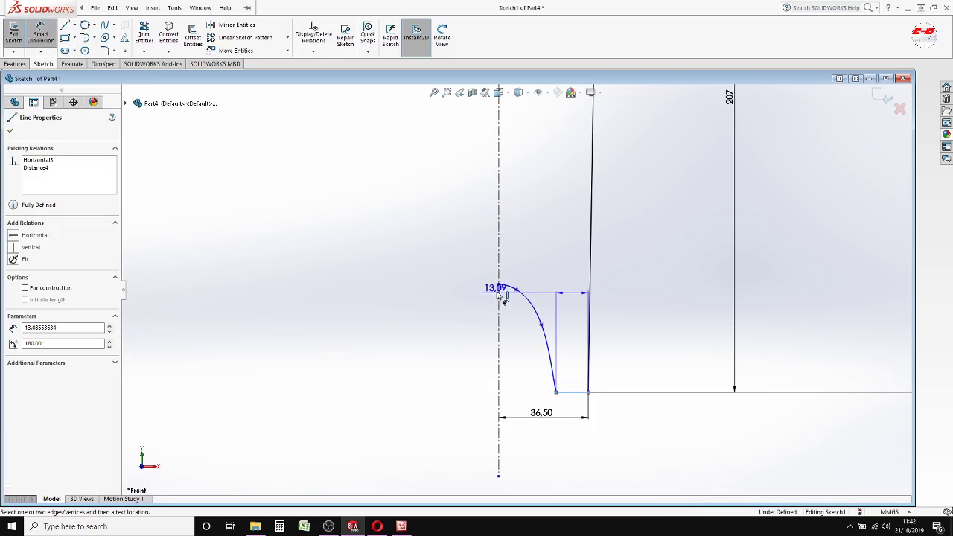
{"action": "left_click", "coordinate": [482, 342]}
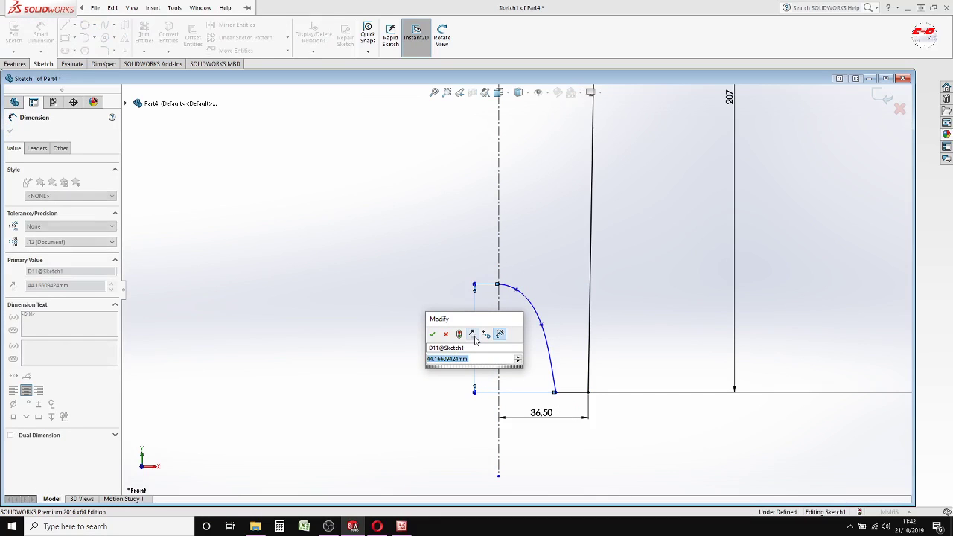
{"action": "type", "text": "36"}
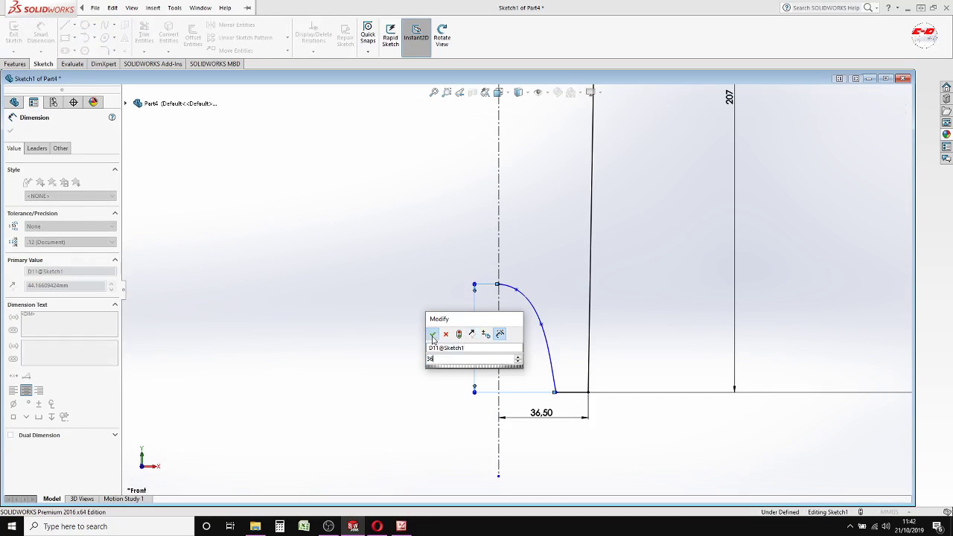
{"action": "key", "text": "Return"}
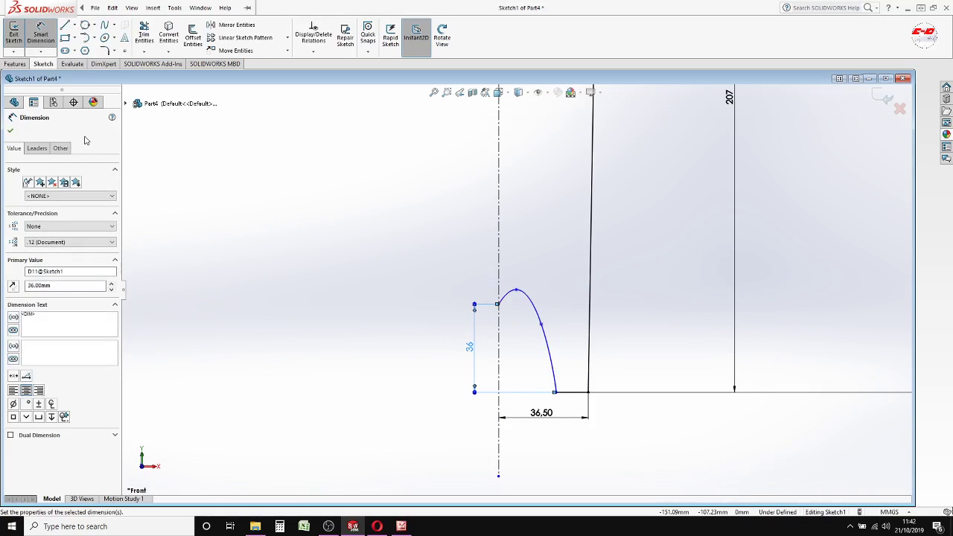
Pull the spline's top point and a middle point downward to reshape the curve
{"action": "left_click", "coordinate": [11, 131]}
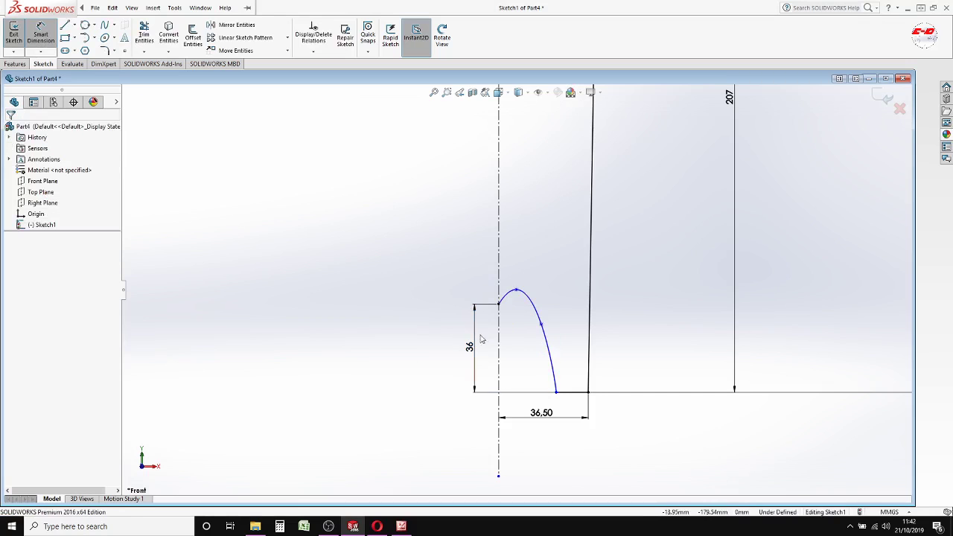
{"action": "scroll", "coordinate": [580, 378], "scroll_direction": "down", "scroll_amount": 3}
{"action": "scroll", "coordinate": [580, 379], "scroll_direction": "down", "scroll_amount": 1}
{"action": "left_click_drag", "start_coordinate": [446, 194], "coordinate": [439, 228]}
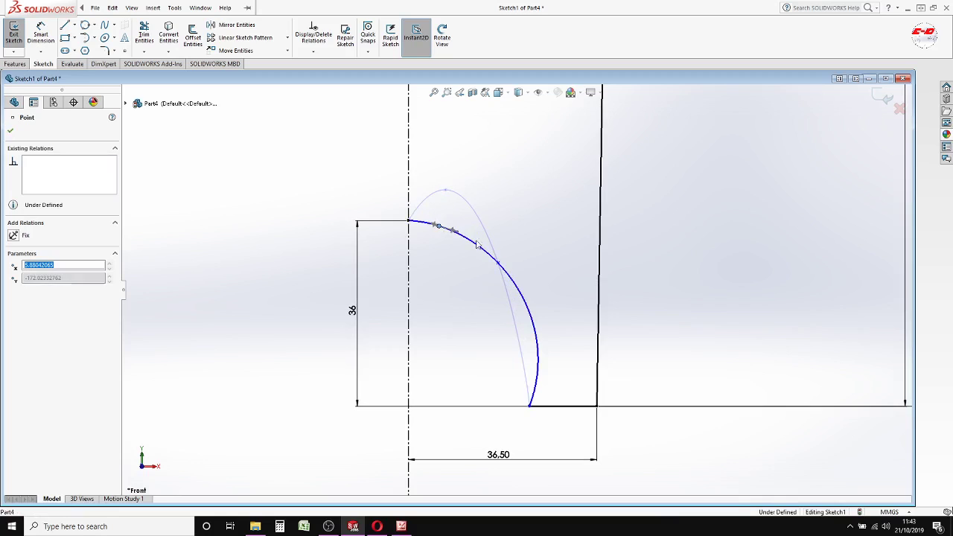
{"action": "left_click_drag", "start_coordinate": [499, 264], "coordinate": [497, 296]}
Shift the curve's bottom end and middle point left to smooth it, then check the profile
{"action": "left_click", "coordinate": [527, 408]}
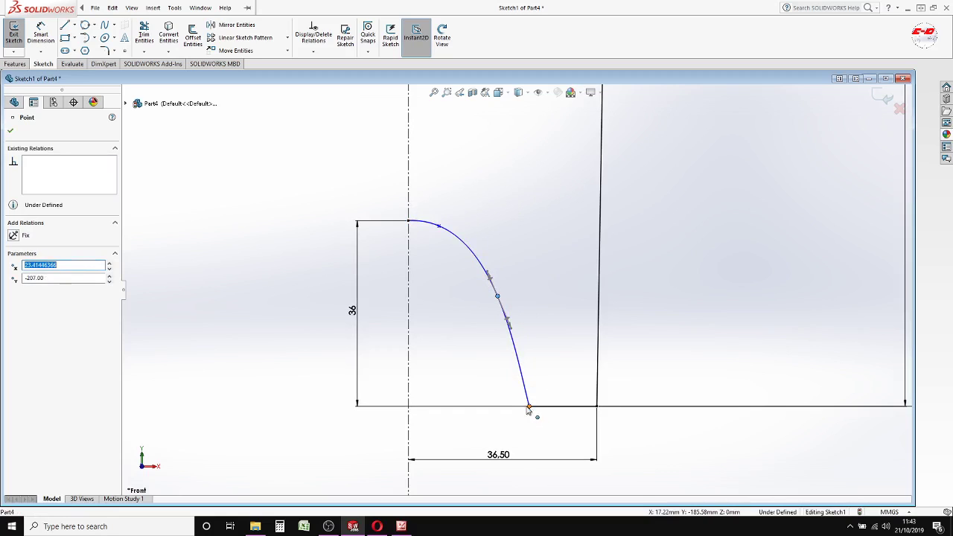
{"action": "left_click_drag", "start_coordinate": [521, 408], "coordinate": [515, 407]}
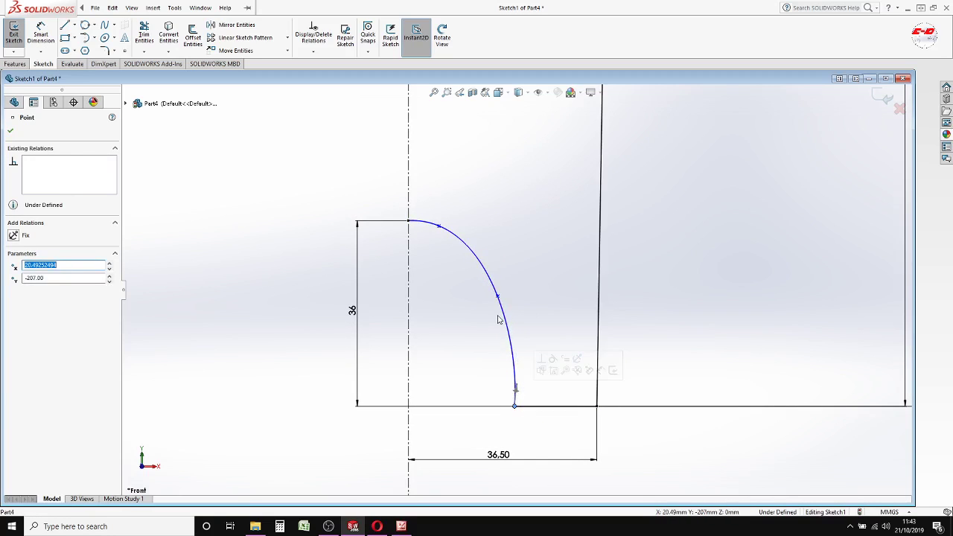
{"action": "left_click_drag", "start_coordinate": [496, 298], "coordinate": [490, 294]}
{"action": "left_click", "coordinate": [10, 132]}
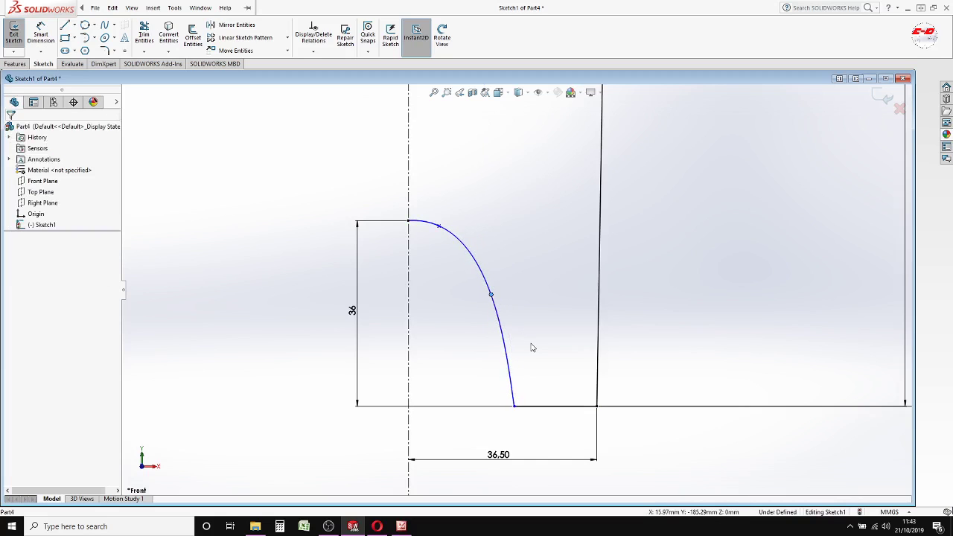
{"action": "scroll", "coordinate": [531, 347], "scroll_direction": "up", "scroll_amount": 2}
{"action": "scroll", "coordinate": [531, 328], "scroll_direction": "up", "scroll_amount": 2}
{"action": "scroll", "coordinate": [530, 266], "scroll_direction": "up", "scroll_amount": 1}
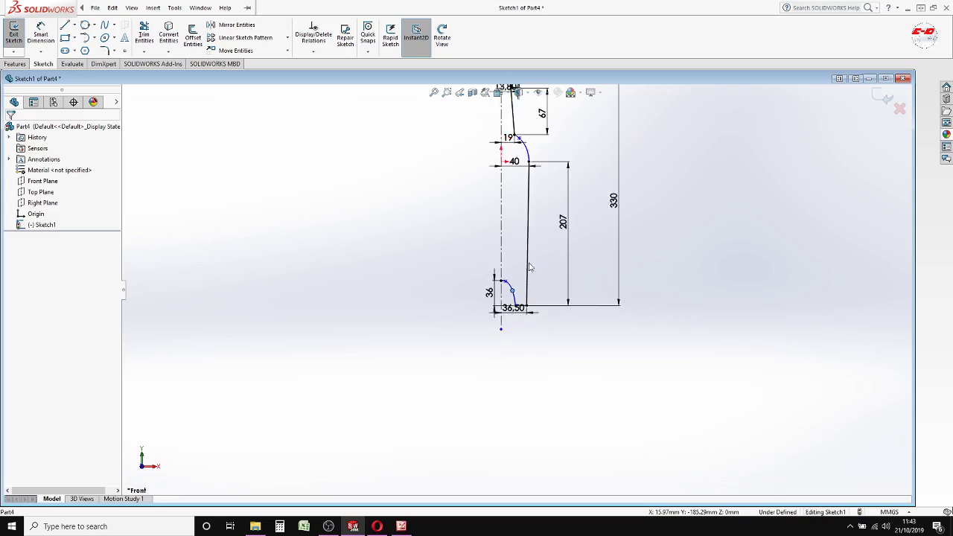
{"action": "scroll", "coordinate": [530, 267], "scroll_direction": "up", "scroll_amount": 1}
{"action": "scroll", "coordinate": [524, 146], "scroll_direction": "up", "scroll_amount": 1}
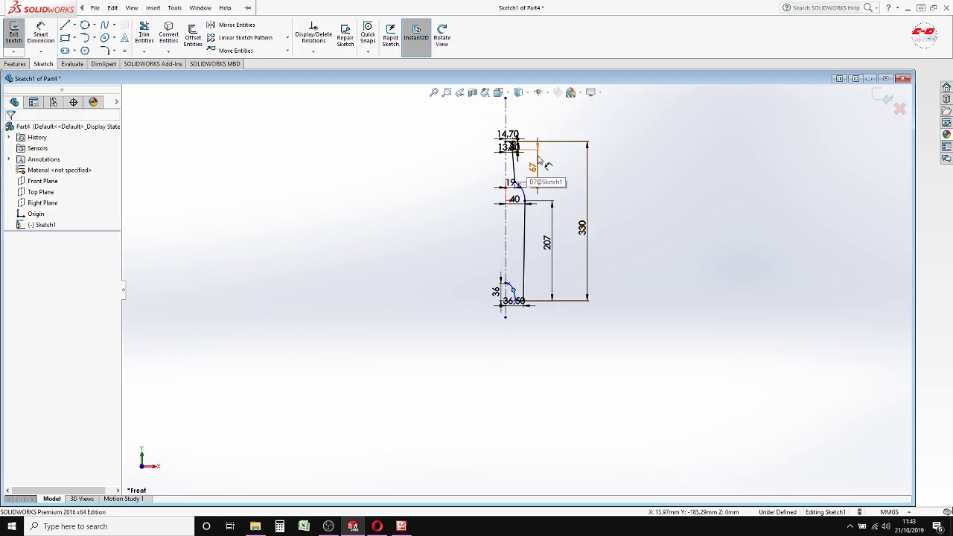
{"action": "scroll", "coordinate": [528, 186], "scroll_direction": "down", "scroll_amount": 3}
{"action": "scroll", "coordinate": [517, 245], "scroll_direction": "down", "scroll_amount": 1}
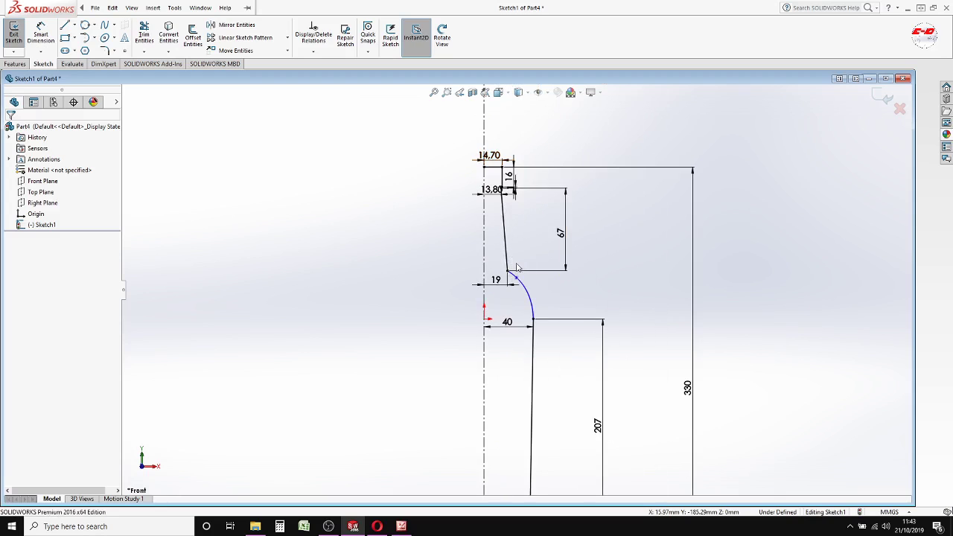
{"action": "scroll", "coordinate": [550, 297], "scroll_direction": "down", "scroll_amount": 1}
{"action": "scroll", "coordinate": [547, 317], "scroll_direction": "down", "scroll_amount": 1}
Add a Tangent relation between the vertical body line and the neck curve
{"action": "scroll", "coordinate": [542, 325], "scroll_direction": "down", "scroll_amount": 1}
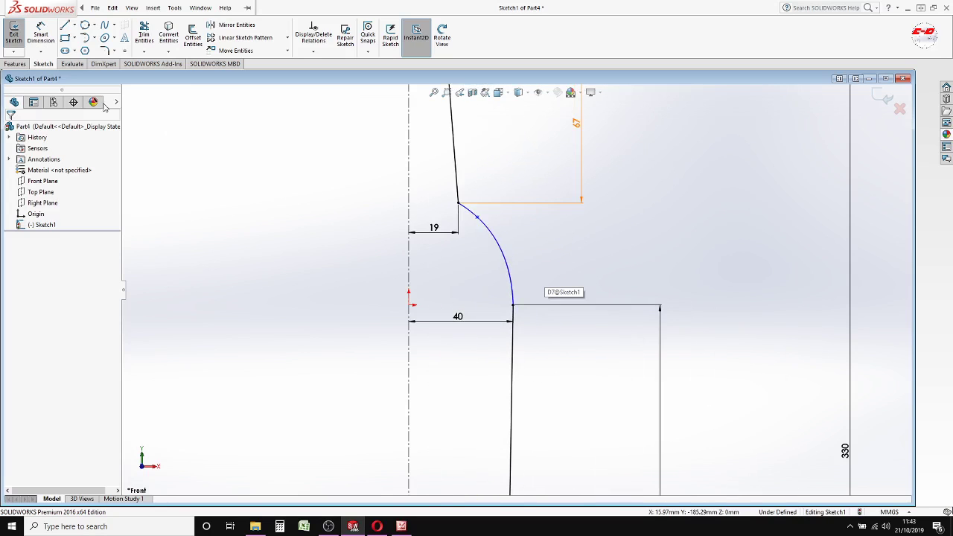
{"action": "left_click", "coordinate": [43, 46]}
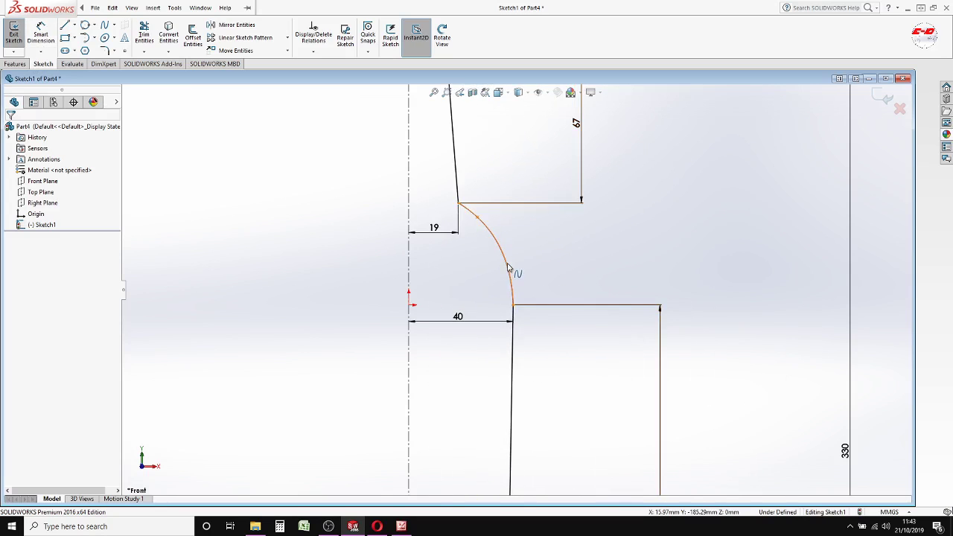
{"action": "left_click", "coordinate": [511, 355]}
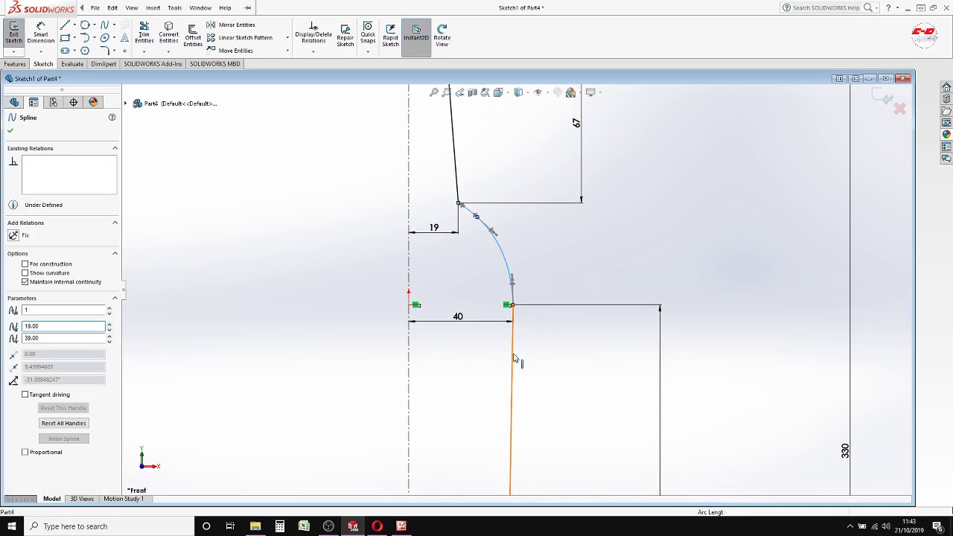
{"action": "left_click", "coordinate": [493, 238], "text": "ctrl"}
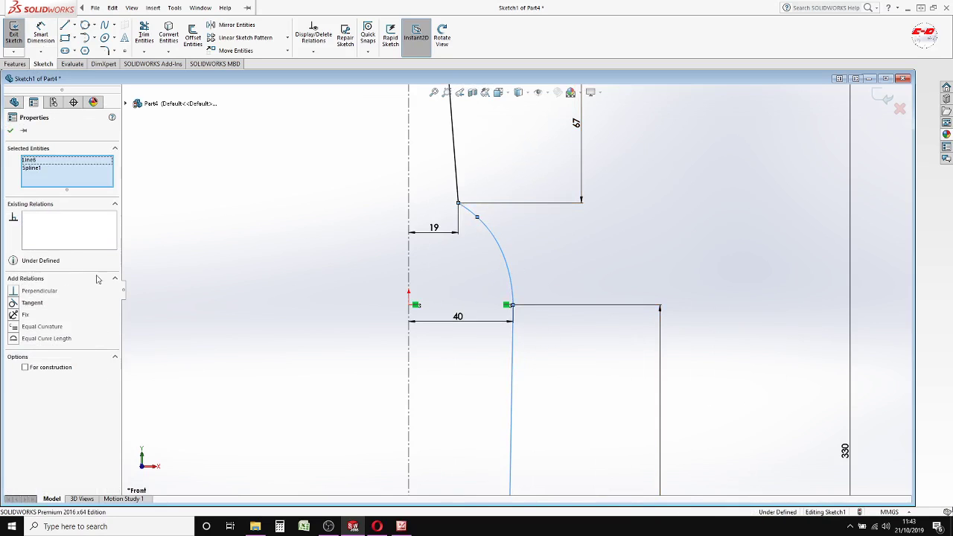
{"action": "left_click", "coordinate": [14, 304]}
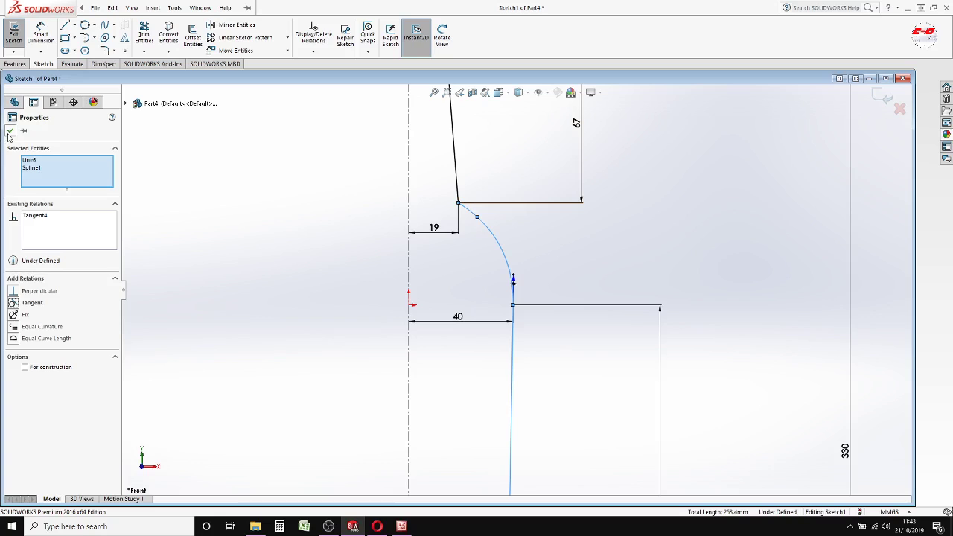
{"action": "left_click", "coordinate": [10, 131]}
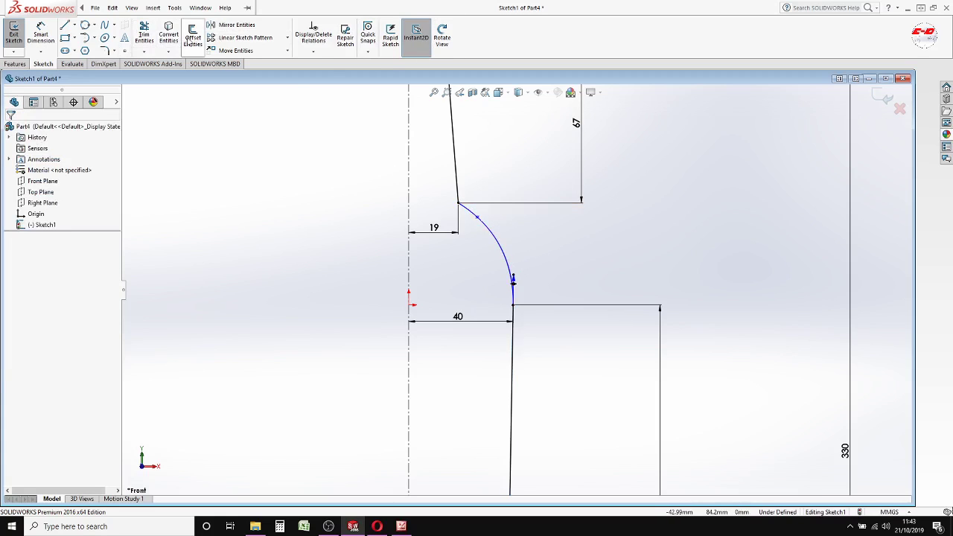
Fillet the two base corners where the body line and the curve meet the base at 3 mm
{"action": "left_click", "coordinate": [106, 52]}
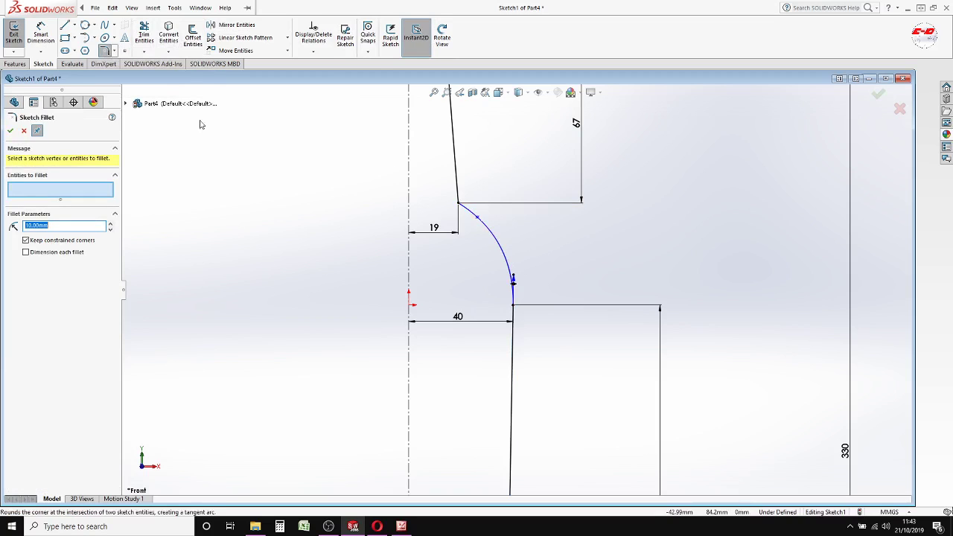
{"action": "scroll", "coordinate": [485, 368], "scroll_direction": "up", "scroll_amount": 2}
{"action": "scroll", "coordinate": [485, 368], "scroll_direction": "up", "scroll_amount": 1}
{"action": "middle_click_drag", "start_coordinate": [486, 368], "coordinate": [516, 340], "text": "ctrl"}
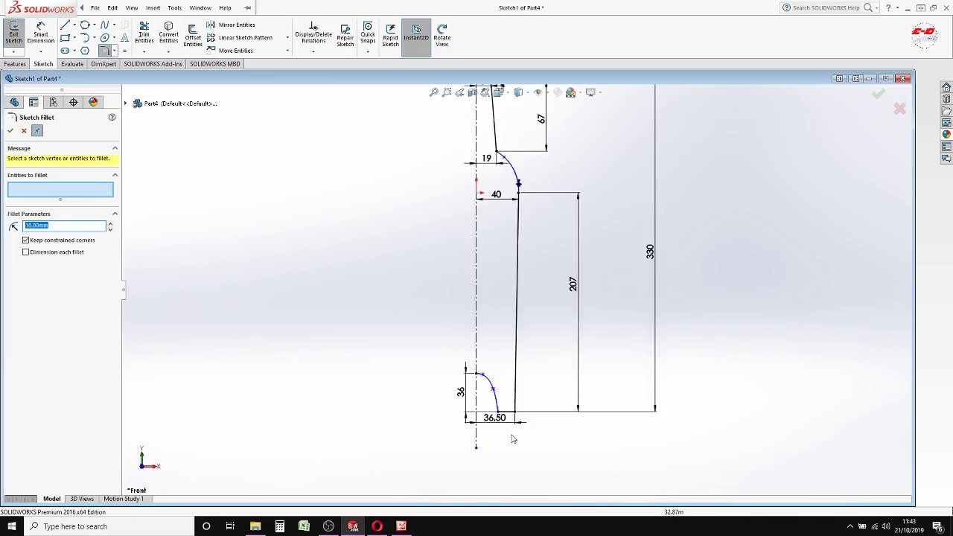
{"action": "scroll", "coordinate": [521, 290], "scroll_direction": "down", "scroll_amount": 4}
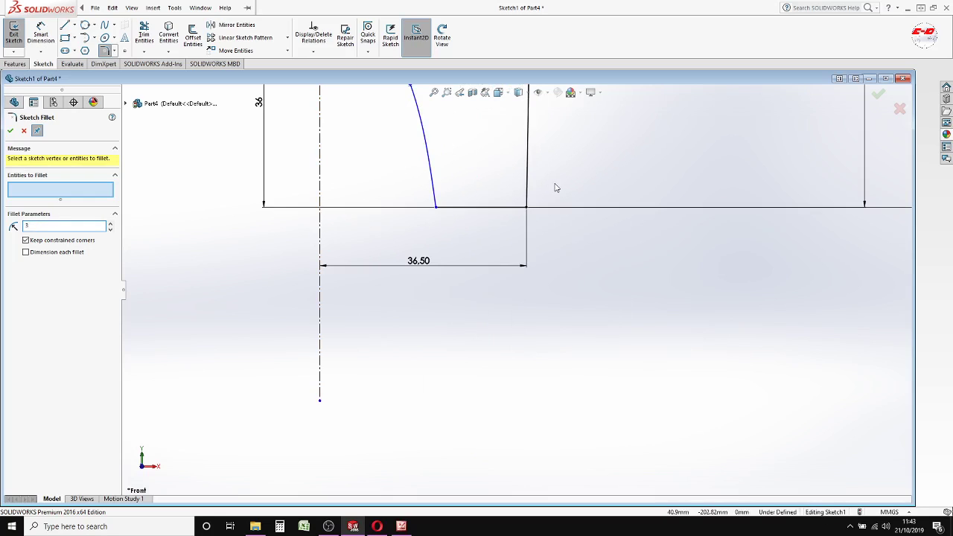
{"action": "left_click", "coordinate": [527, 196]}
{"action": "left_click", "coordinate": [511, 208]}
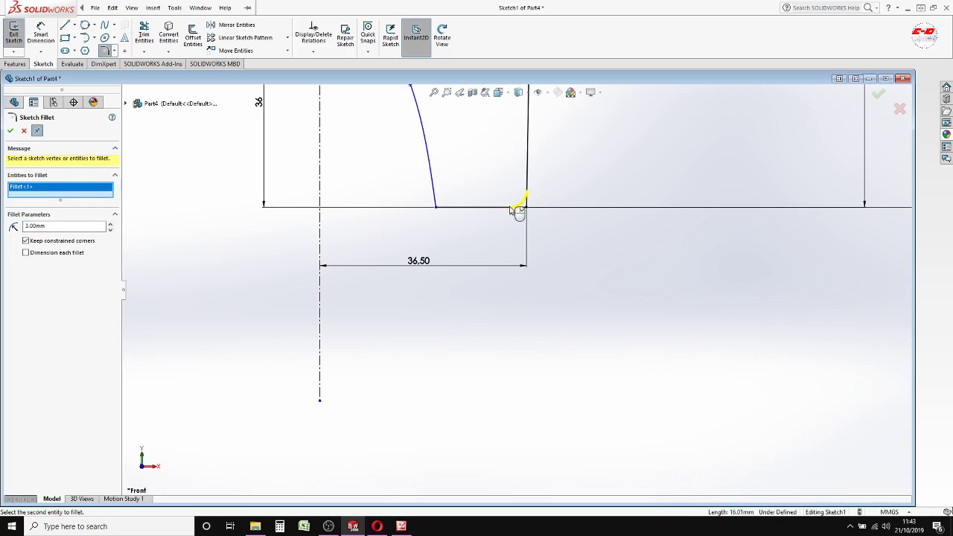
{"action": "left_click", "coordinate": [435, 199]}
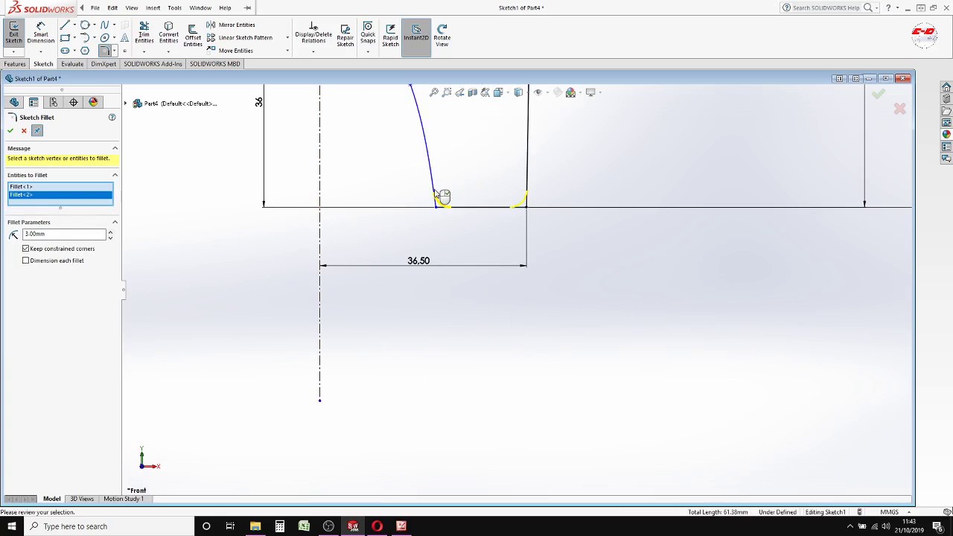
{"action": "left_click", "coordinate": [11, 131]}
Round the corner between the neck curve and upper neck line, accepting the lost relations
{"action": "scroll", "coordinate": [475, 313], "scroll_direction": "up", "scroll_amount": 3}
{"action": "scroll", "coordinate": [480, 302], "scroll_direction": "up", "scroll_amount": 4}
{"action": "scroll", "coordinate": [514, 231], "scroll_direction": "up", "scroll_amount": 1}
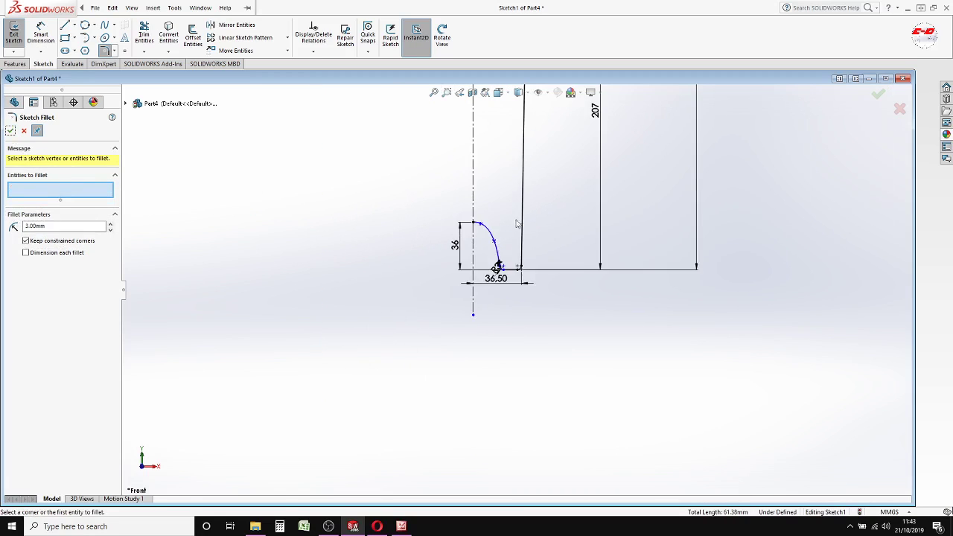
{"action": "scroll", "coordinate": [516, 223], "scroll_direction": "up", "scroll_amount": 2}
{"action": "scroll", "coordinate": [514, 194], "scroll_direction": "down", "scroll_amount": 1}
{"action": "scroll", "coordinate": [508, 176], "scroll_direction": "down", "scroll_amount": 1}
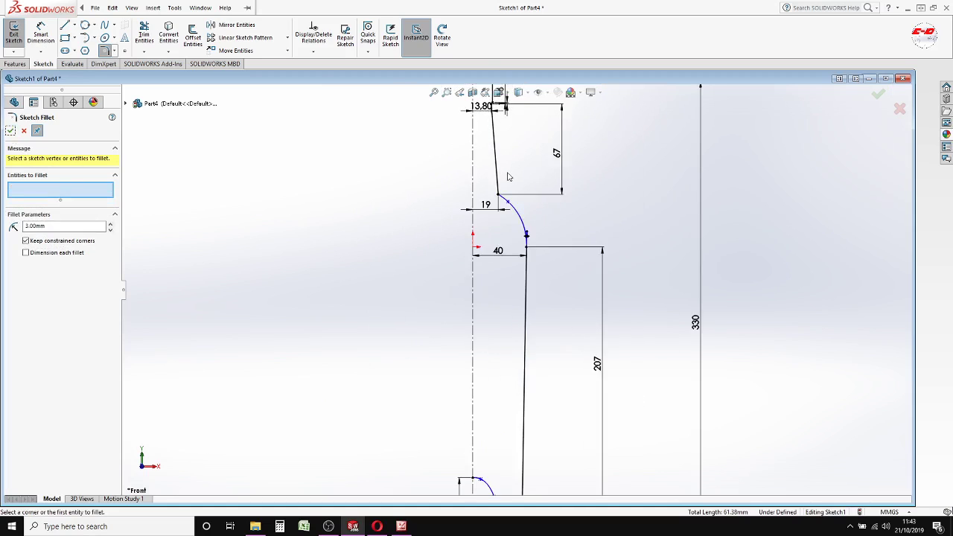
{"action": "scroll", "coordinate": [508, 176], "scroll_direction": "down", "scroll_amount": 2}
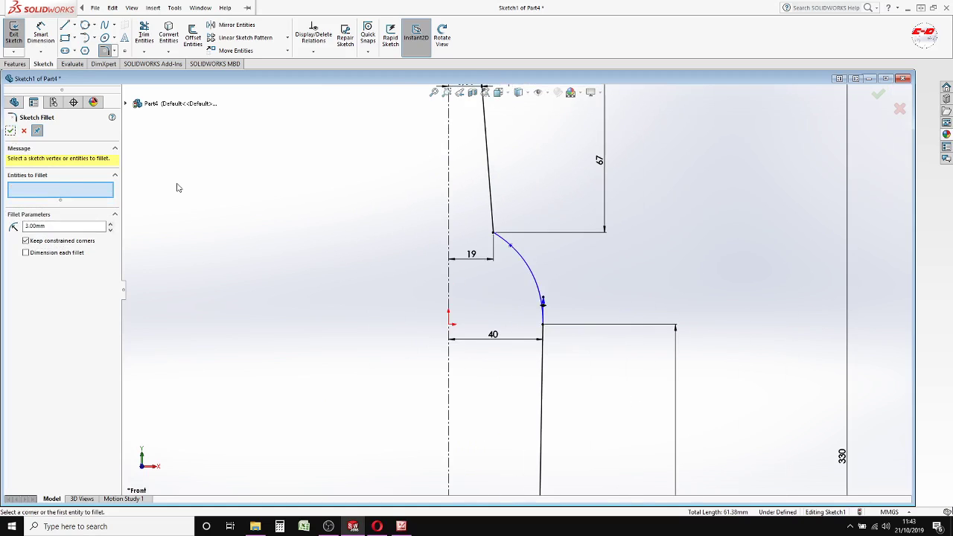
{"action": "left_click", "coordinate": [498, 235]}
{"action": "left_click", "coordinate": [490, 218]}
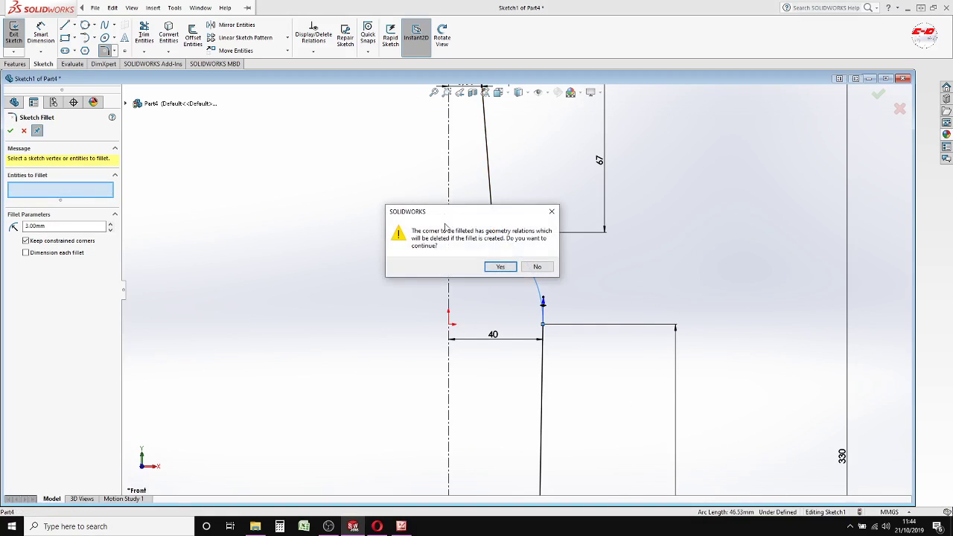
{"action": "left_click", "coordinate": [505, 266]}
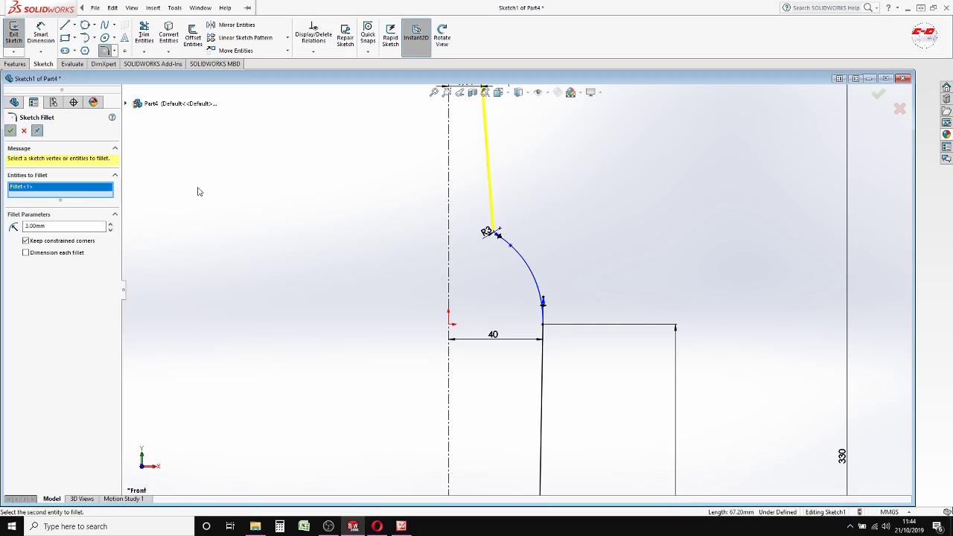
Add a 3 mm fillet at the top neck corner
{"action": "scroll", "coordinate": [512, 212], "scroll_direction": "up", "scroll_amount": 3}
{"action": "scroll", "coordinate": [513, 206], "scroll_direction": "up", "scroll_amount": 1}
{"action": "scroll", "coordinate": [512, 202], "scroll_direction": "down", "scroll_amount": 2}
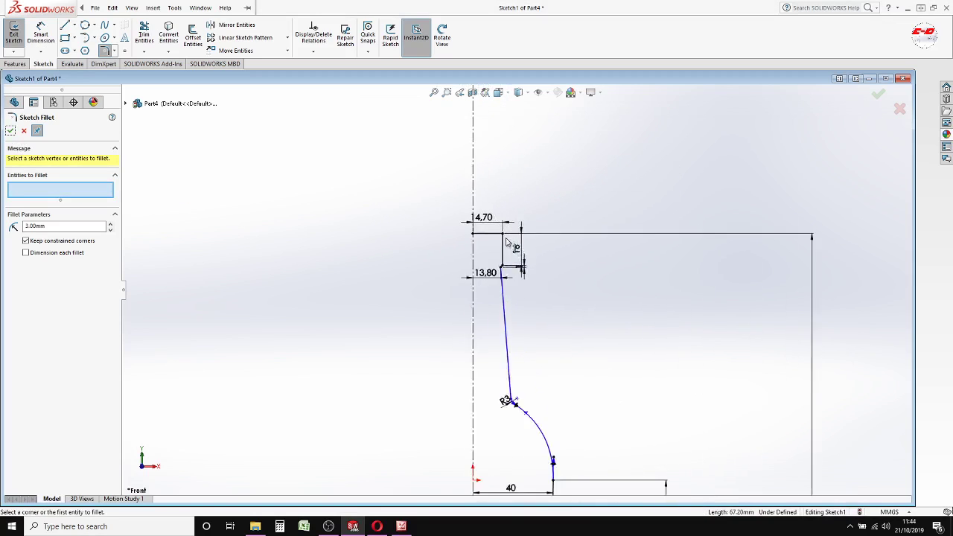
{"action": "scroll", "coordinate": [506, 253], "scroll_direction": "down", "scroll_amount": 2}
{"action": "left_click", "coordinate": [502, 266]}
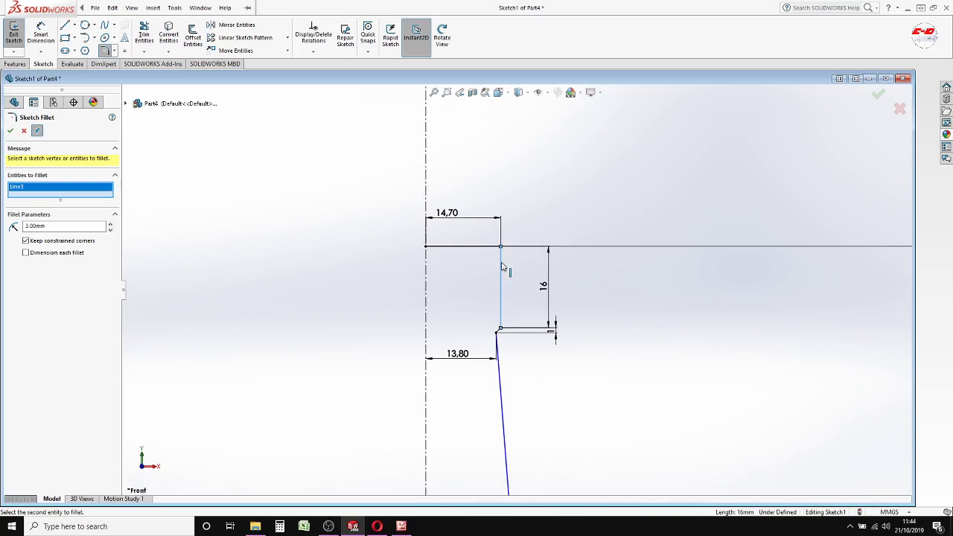
{"action": "left_click", "coordinate": [486, 247]}
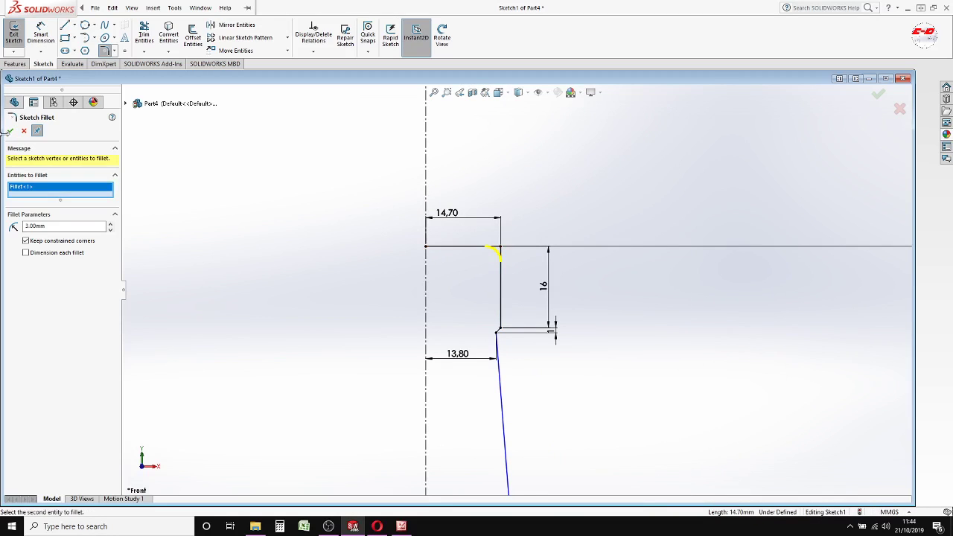
{"action": "left_click", "coordinate": [10, 131]}
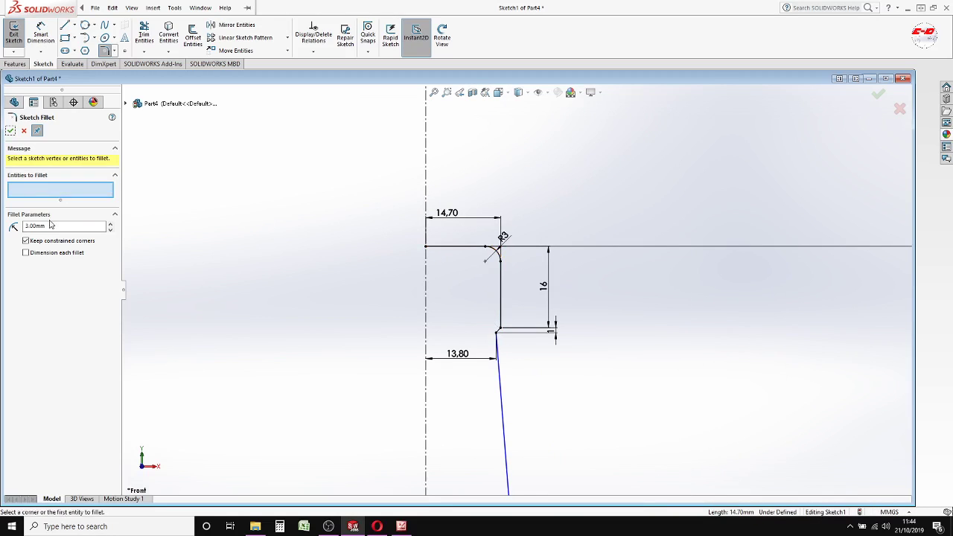
Add a 1 mm fillet at the lower neck corner between the neck and slanted line
{"action": "type", "text": "3"}
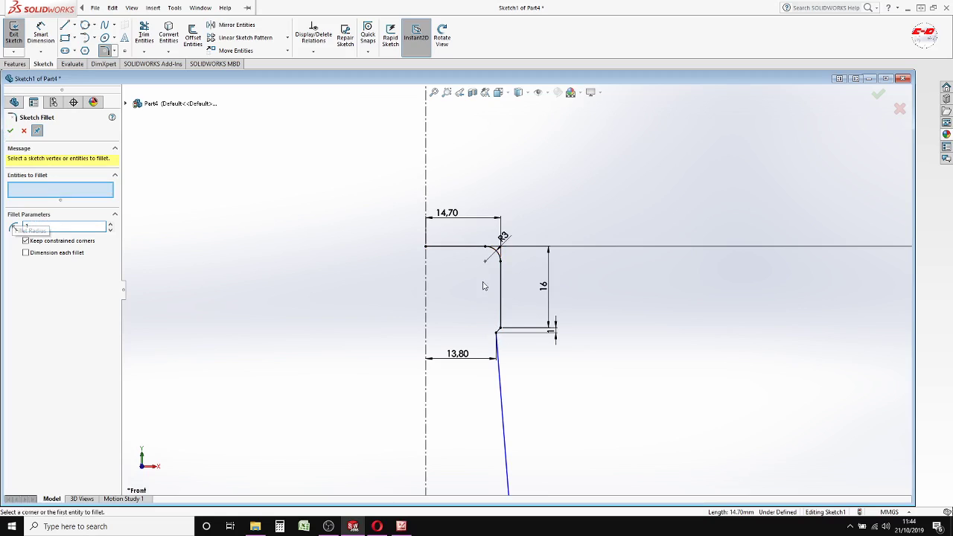
{"action": "scroll", "coordinate": [500, 330], "scroll_direction": "down", "scroll_amount": 1}
{"action": "scroll", "coordinate": [502, 331], "scroll_direction": "down", "scroll_amount": 1}
{"action": "left_click", "coordinate": [502, 307]}
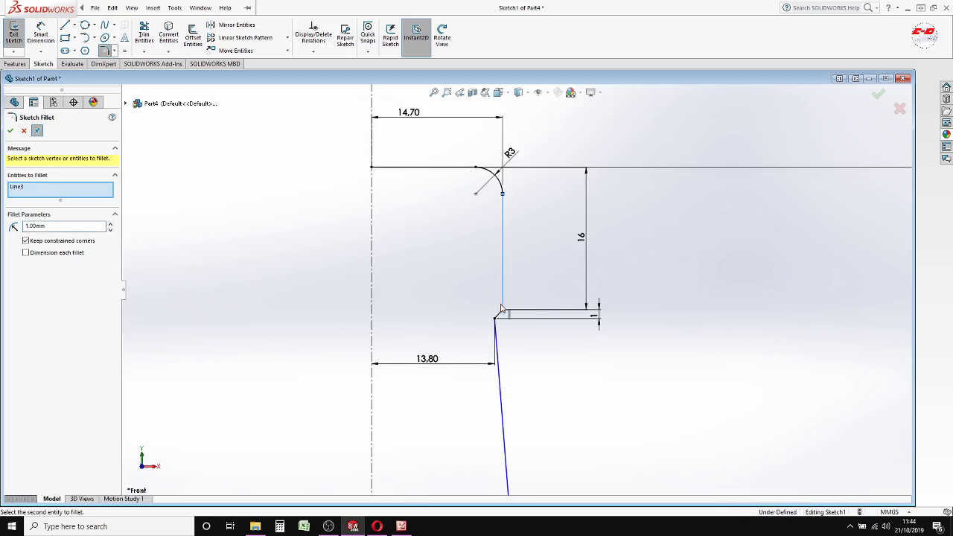
{"action": "left_click", "coordinate": [497, 321]}
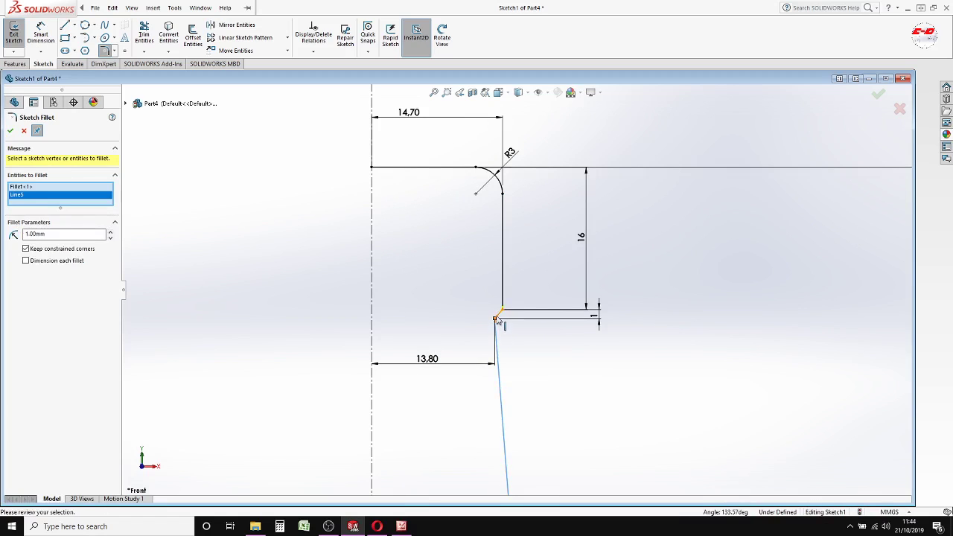
{"action": "left_click", "coordinate": [497, 318]}
{"action": "left_click", "coordinate": [10, 131]}
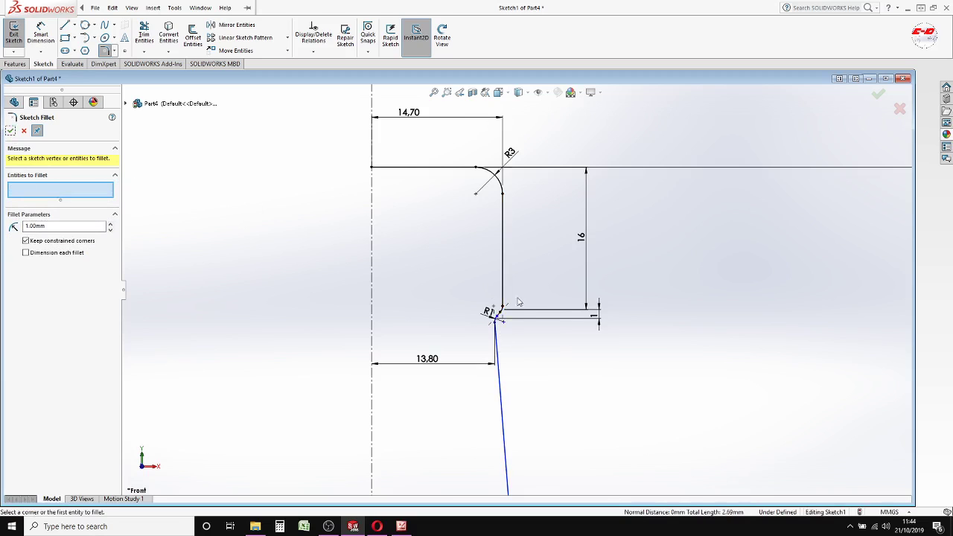
{"action": "scroll", "coordinate": [548, 308], "scroll_direction": "up", "scroll_amount": 1}
{"action": "scroll", "coordinate": [548, 308], "scroll_direction": "up", "scroll_amount": 2}
{"action": "scroll", "coordinate": [548, 307], "scroll_direction": "up", "scroll_amount": 1}
{"action": "scroll", "coordinate": [548, 307], "scroll_direction": "up", "scroll_amount": 1}
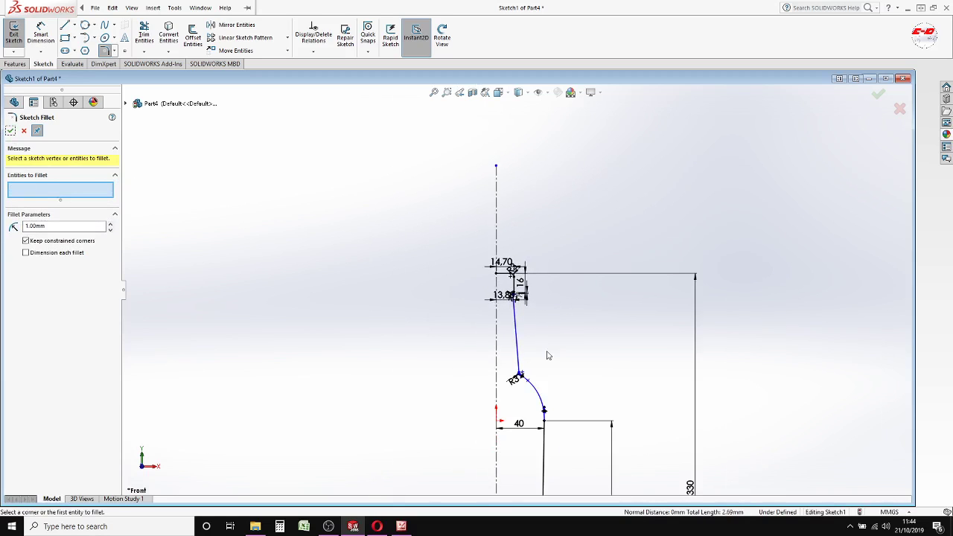
{"action": "scroll", "coordinate": [538, 405], "scroll_direction": "up", "scroll_amount": 2}
{"action": "scroll", "coordinate": [498, 430], "scroll_direction": "up", "scroll_amount": 2}
{"action": "scroll", "coordinate": [506, 435], "scroll_direction": "down", "scroll_amount": 2}
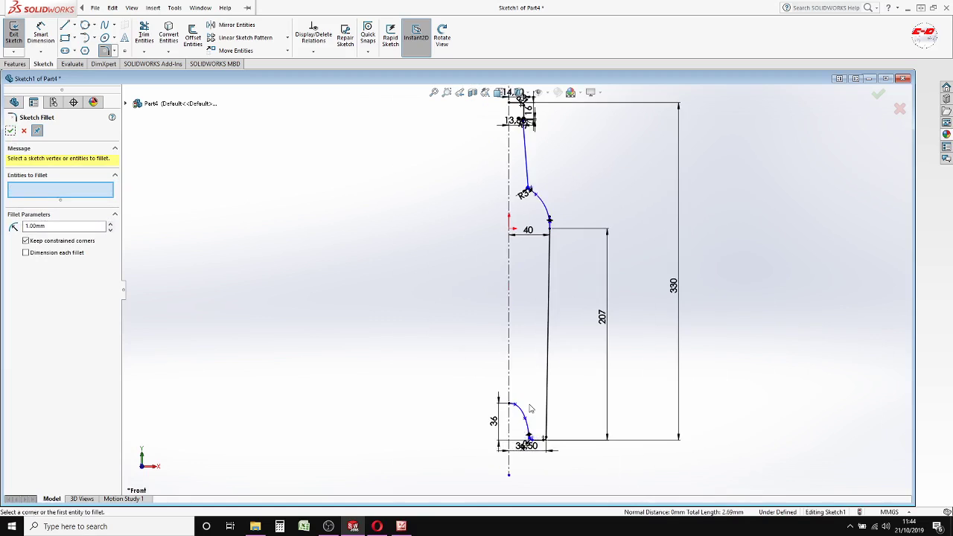
{"action": "scroll", "coordinate": [523, 440], "scroll_direction": "down", "scroll_amount": 2}
{"action": "scroll", "coordinate": [525, 394], "scroll_direction": "down", "scroll_amount": 1}
{"action": "scroll", "coordinate": [524, 385], "scroll_direction": "down", "scroll_amount": 1}
{"action": "scroll", "coordinate": [523, 385], "scroll_direction": "up", "scroll_amount": 2}
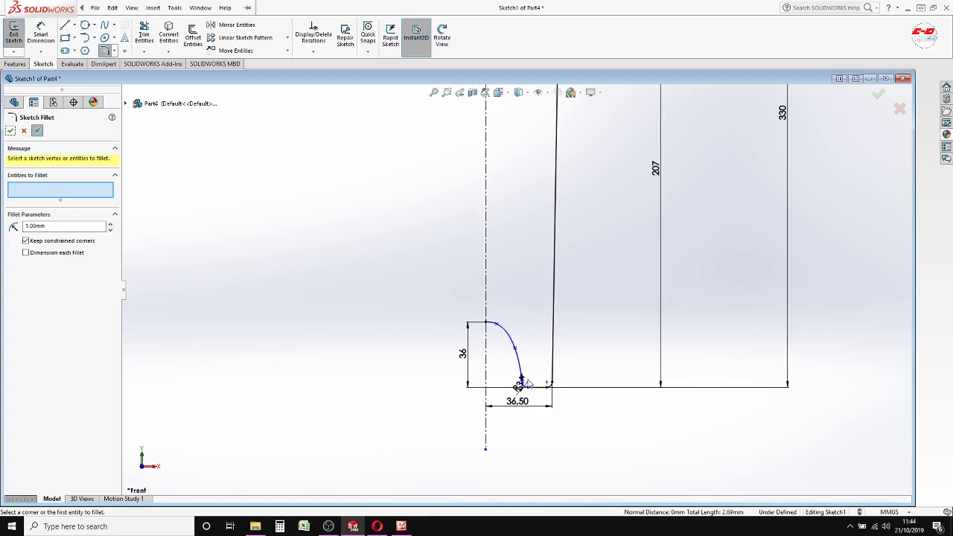
{"action": "scroll", "coordinate": [503, 206], "scroll_direction": "up", "scroll_amount": 2}
Close the Sketch Fillet tool and zoom around to review the filleted profile
{"action": "left_click", "coordinate": [10, 132]}
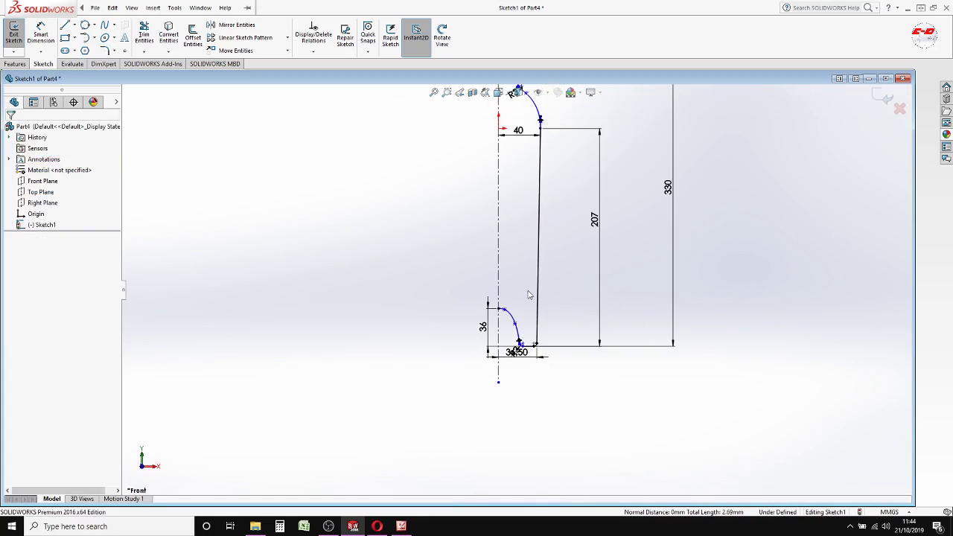
{"action": "scroll", "coordinate": [513, 219], "scroll_direction": "down", "scroll_amount": 2}
{"action": "scroll", "coordinate": [508, 210], "scroll_direction": "up", "scroll_amount": 1}
{"action": "scroll", "coordinate": [511, 179], "scroll_direction": "up", "scroll_amount": 2}
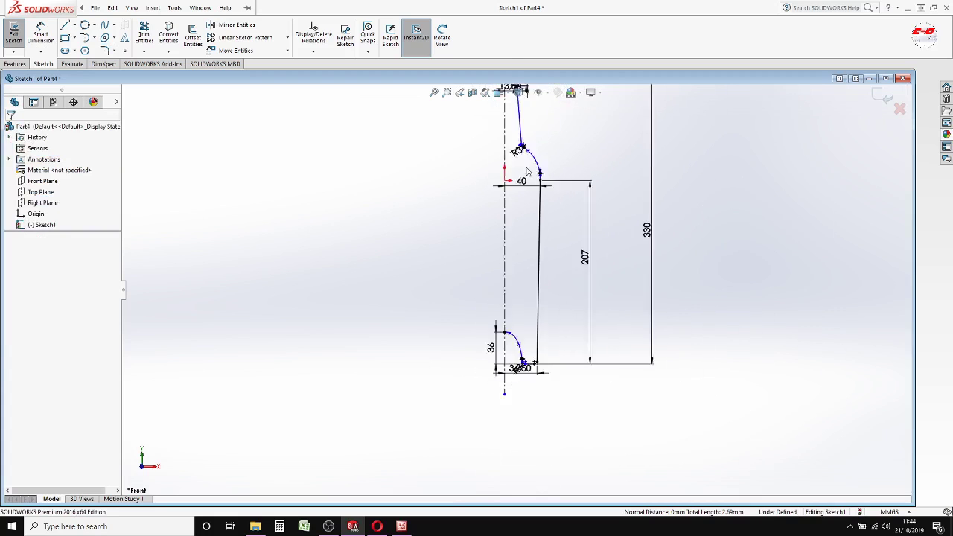
{"action": "scroll", "coordinate": [519, 144], "scroll_direction": "up", "scroll_amount": 1}
{"action": "scroll", "coordinate": [519, 145], "scroll_direction": "down", "scroll_amount": 2}
{"action": "scroll", "coordinate": [524, 208], "scroll_direction": "down", "scroll_amount": 1}
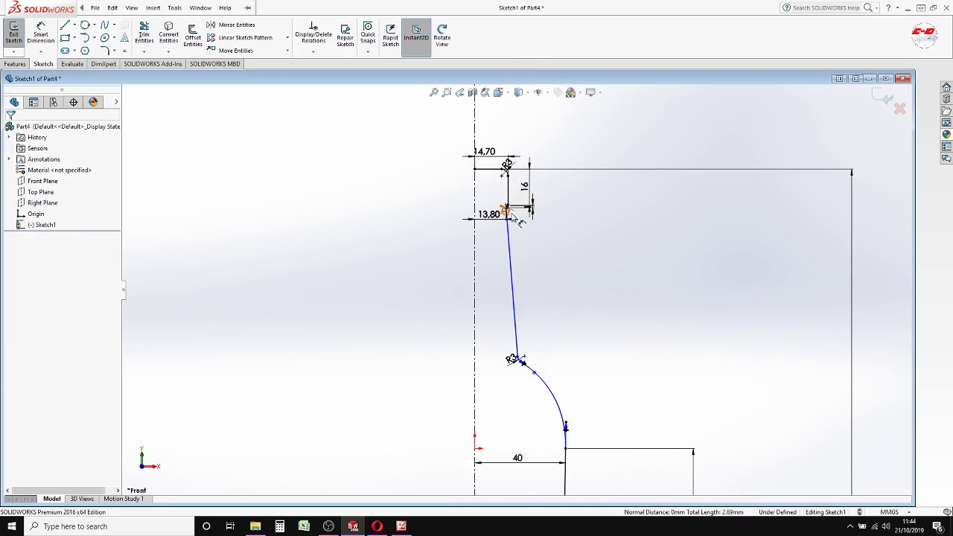
{"action": "scroll", "coordinate": [514, 218], "scroll_direction": "down", "scroll_amount": 1}
{"action": "scroll", "coordinate": [513, 218], "scroll_direction": "up", "scroll_amount": 2}
{"action": "scroll", "coordinate": [521, 238], "scroll_direction": "up", "scroll_amount": 1}
{"action": "scroll", "coordinate": [516, 217], "scroll_direction": "up", "scroll_amount": 1}
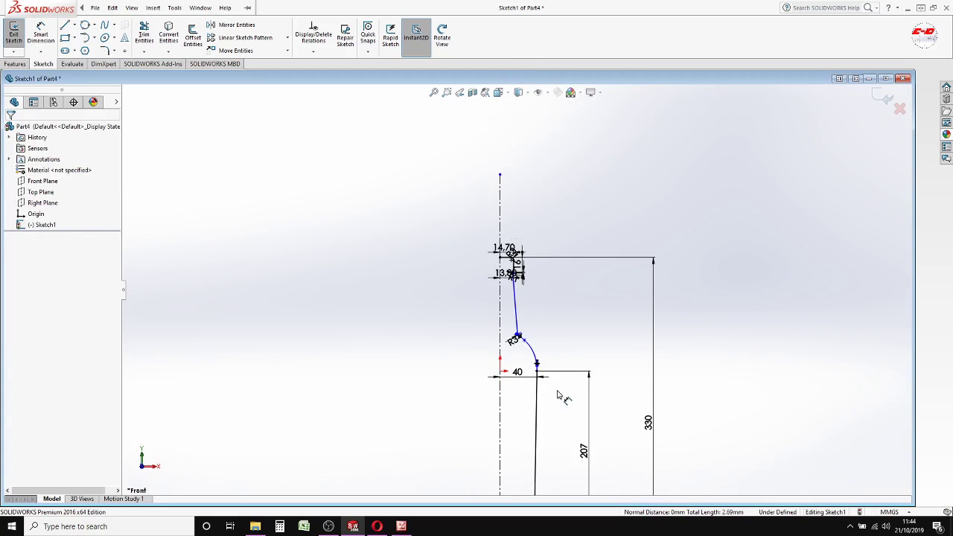
{"action": "scroll", "coordinate": [550, 391], "scroll_direction": "up", "scroll_amount": 1}
{"action": "scroll", "coordinate": [542, 389], "scroll_direction": "down", "scroll_amount": 1}
{"action": "scroll", "coordinate": [542, 388], "scroll_direction": "down", "scroll_amount": 2}
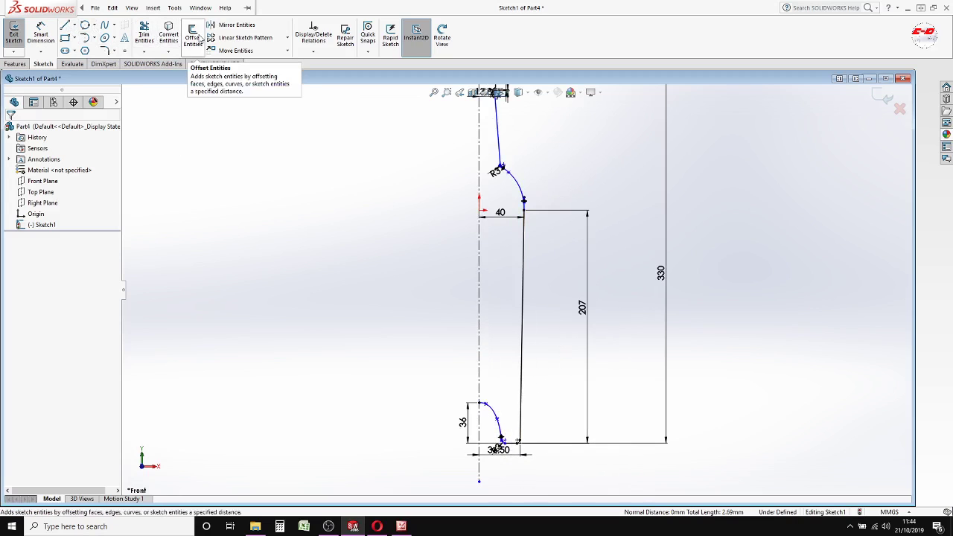
Offset the bottle outline chain 4 mm inward as the inner wall
{"action": "left_click", "coordinate": [193, 37]}
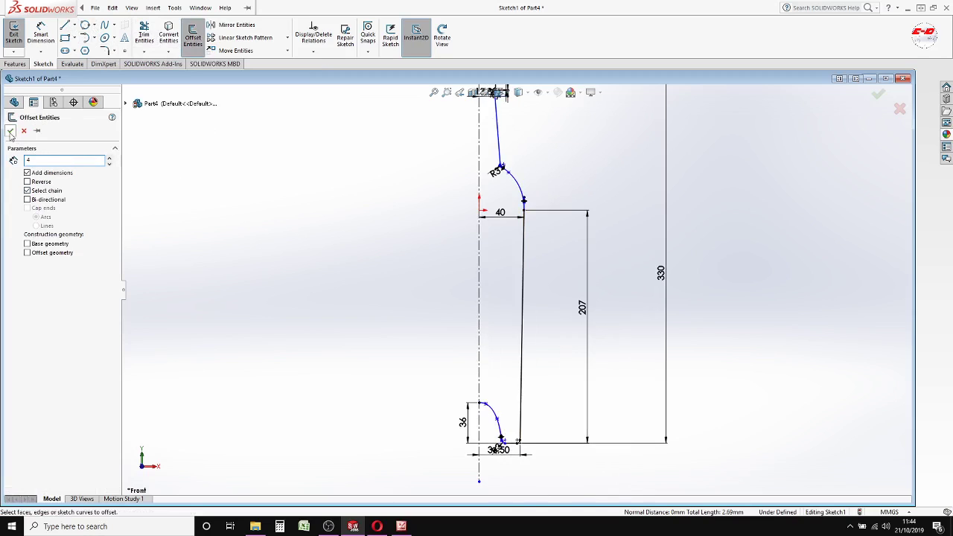
{"action": "scroll", "coordinate": [545, 367], "scroll_direction": "down", "scroll_amount": 1}
{"action": "left_click", "coordinate": [515, 378]}
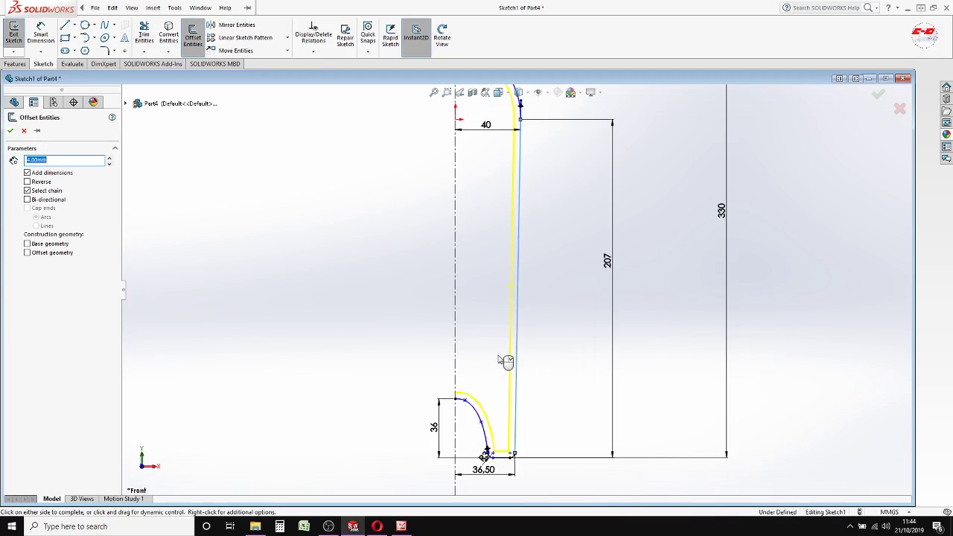
{"action": "left_click", "coordinate": [497, 357]}
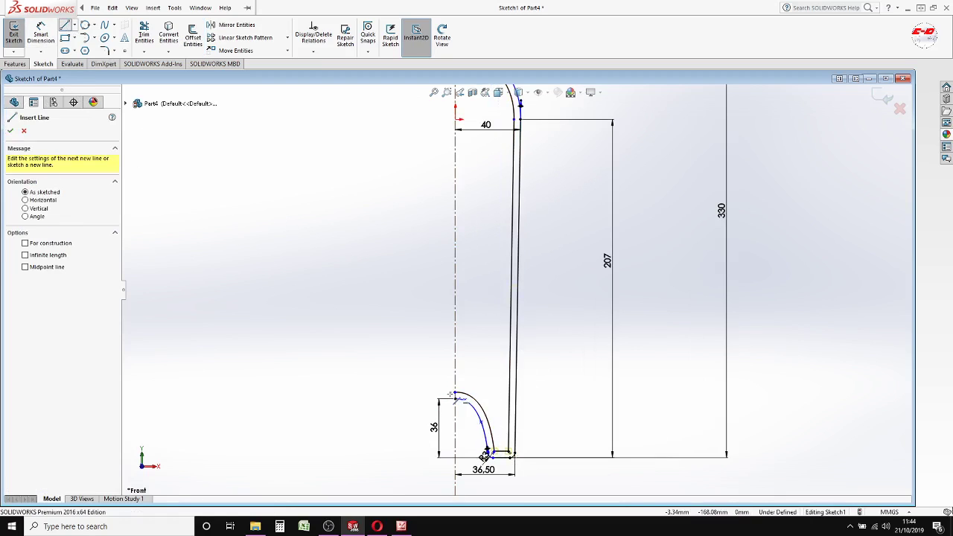
Draw a line along the centreline joining the inner and outer base arc ends
{"action": "scroll", "coordinate": [465, 421], "scroll_direction": "down", "scroll_amount": 2}
{"action": "scroll", "coordinate": [479, 378], "scroll_direction": "down", "scroll_amount": 2}
{"action": "scroll", "coordinate": [483, 301], "scroll_direction": "down", "scroll_amount": 2}
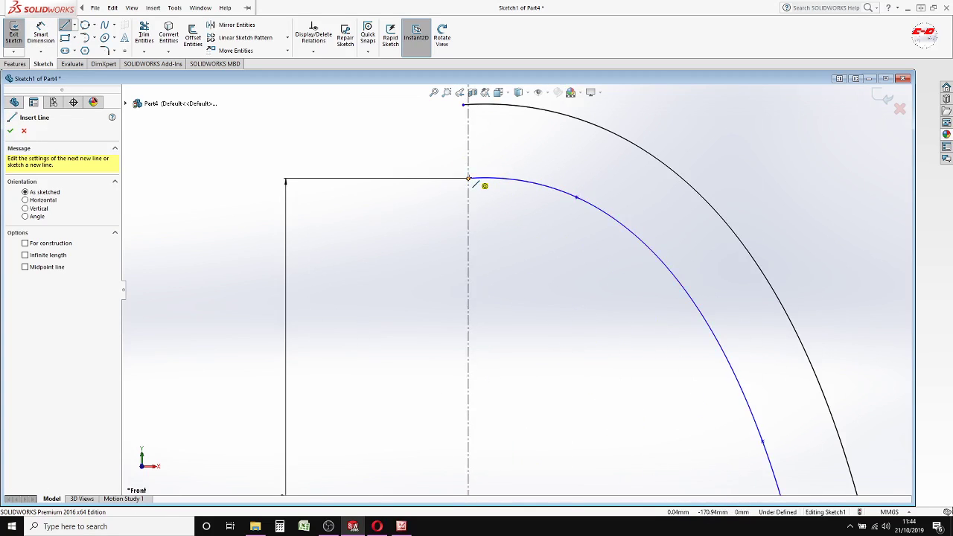
{"action": "left_click", "coordinate": [468, 179]}
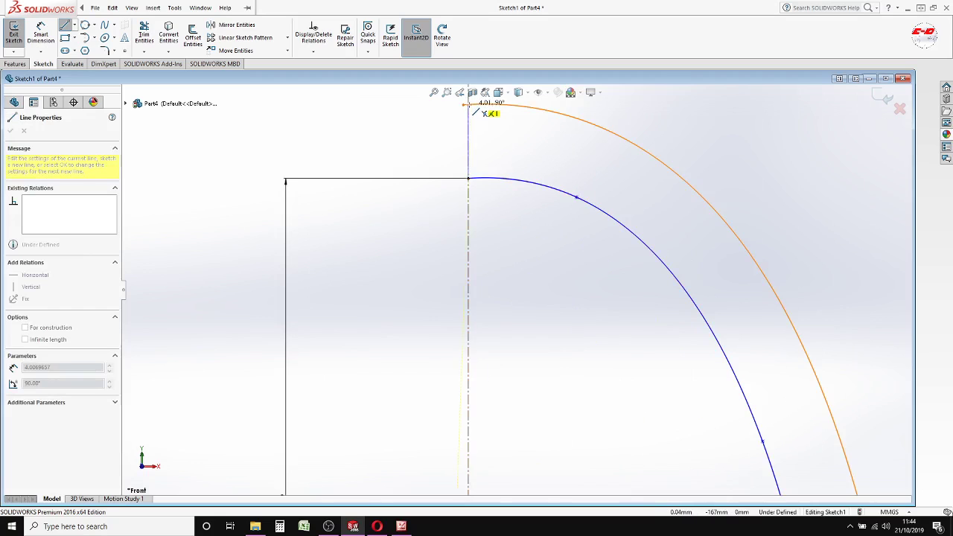
{"action": "left_click", "coordinate": [468, 104]}
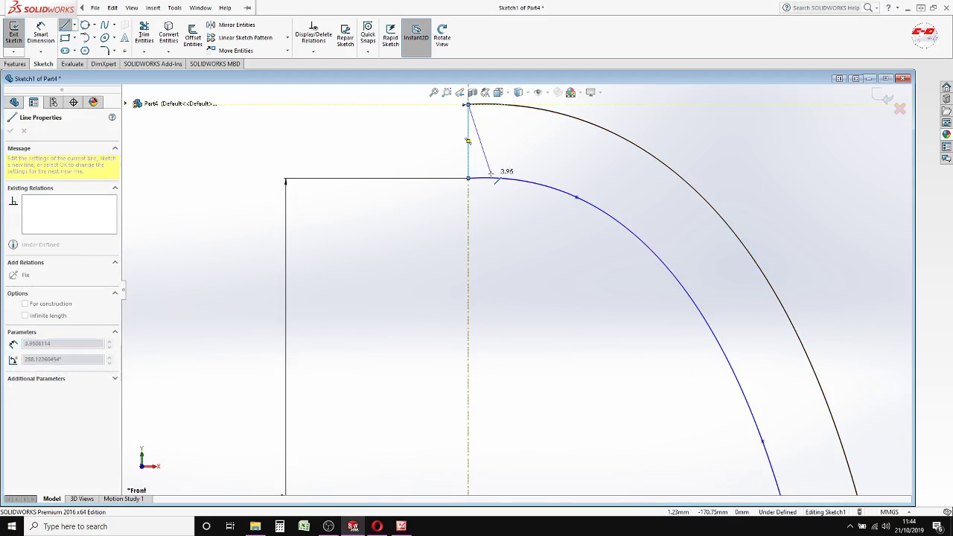
{"action": "right_click", "coordinate": [472, 128]}
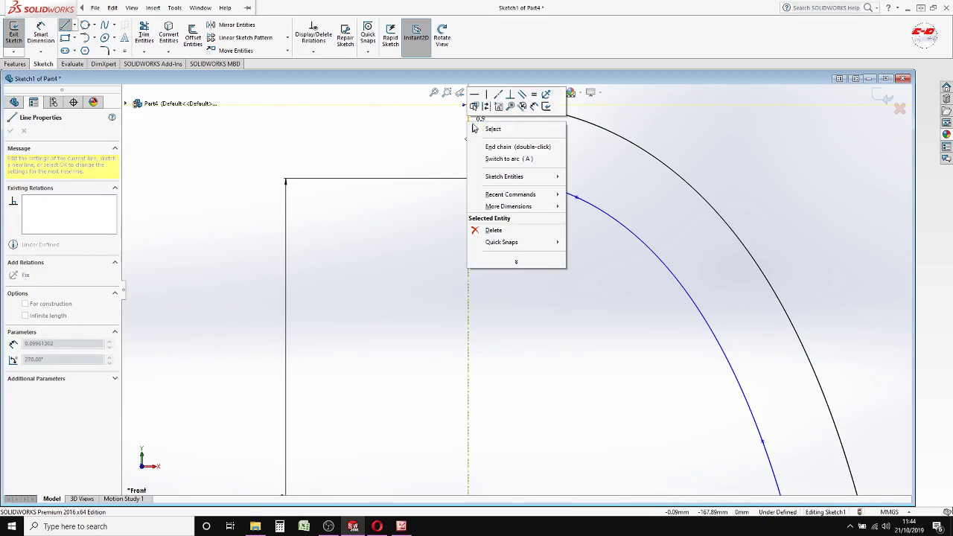
{"action": "left_click", "coordinate": [494, 131]}
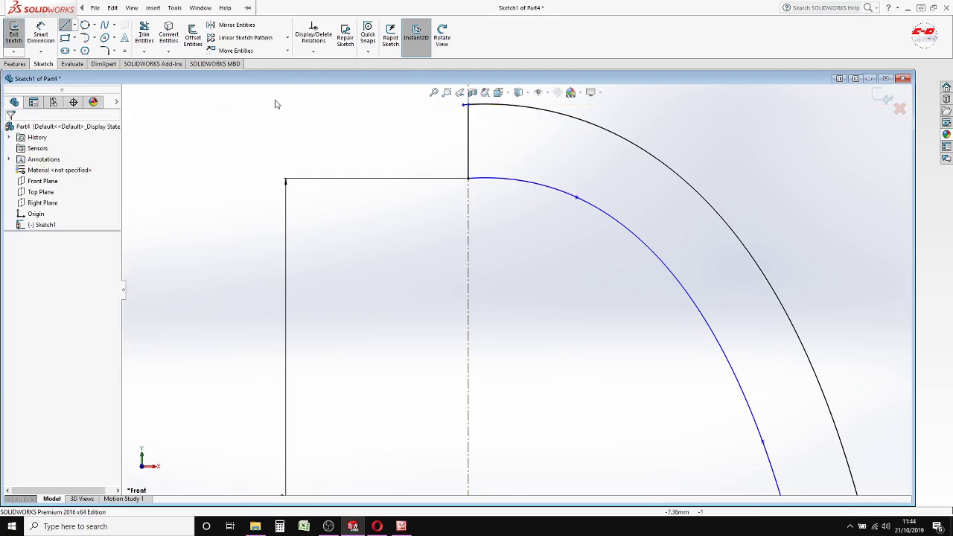
Open Trim Entities and exit it without removing anything
{"action": "left_click", "coordinate": [143, 33]}
{"action": "scroll", "coordinate": [477, 107], "scroll_direction": "down", "scroll_amount": 2}
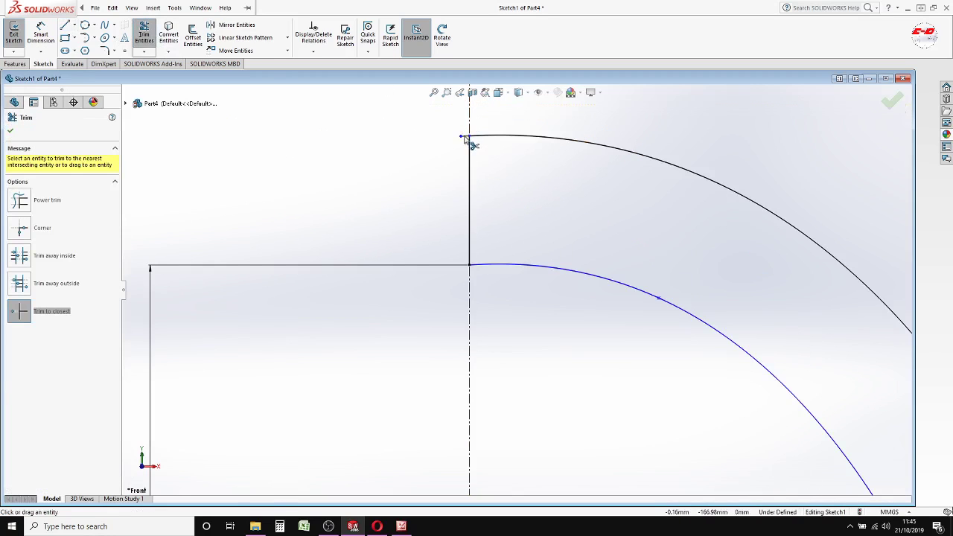
{"action": "key", "text": "Escape"}
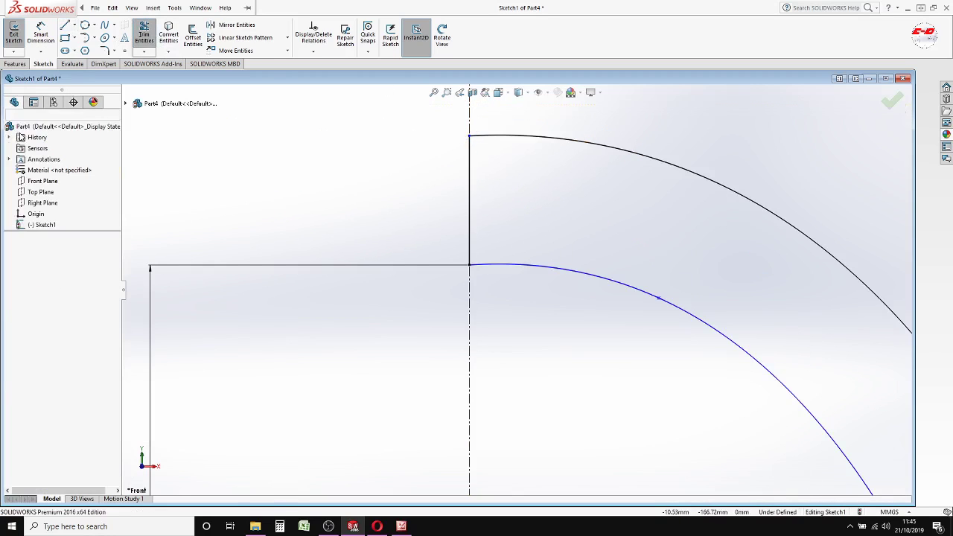
{"action": "scroll", "coordinate": [454, 261], "scroll_direction": "up", "scroll_amount": 2}
{"action": "scroll", "coordinate": [459, 259], "scroll_direction": "up", "scroll_amount": 2}
Sketch a horizontal line from the centerline to a point above the neck
{"action": "scroll", "coordinate": [465, 245], "scroll_direction": "up", "scroll_amount": 2}
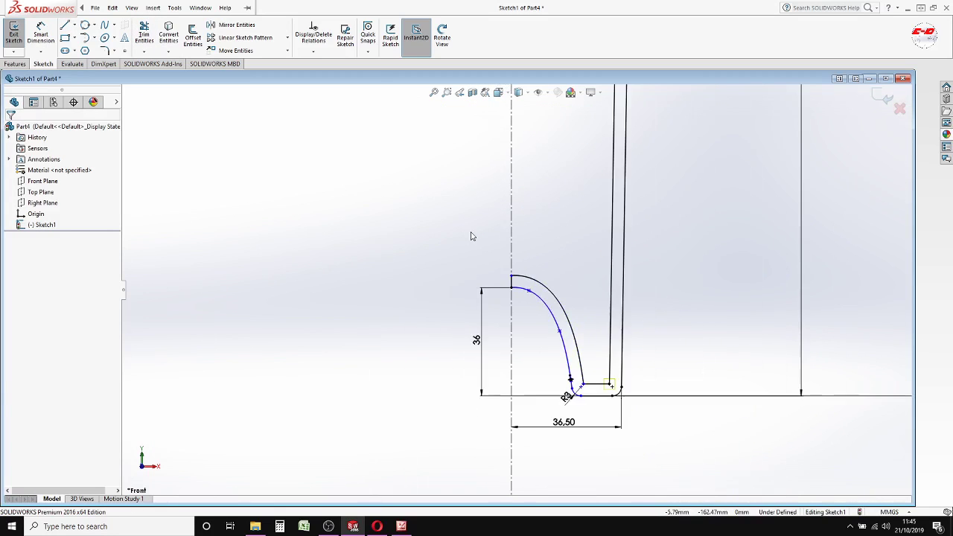
{"action": "scroll", "coordinate": [521, 253], "scroll_direction": "up", "scroll_amount": 2}
{"action": "scroll", "coordinate": [558, 223], "scroll_direction": "up", "scroll_amount": 2}
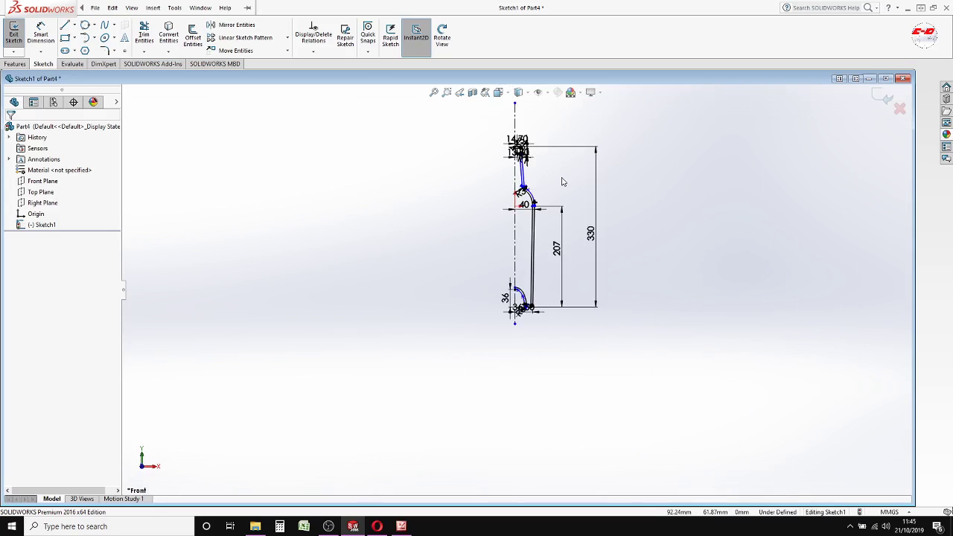
{"action": "scroll", "coordinate": [517, 142], "scroll_direction": "down", "scroll_amount": 10}
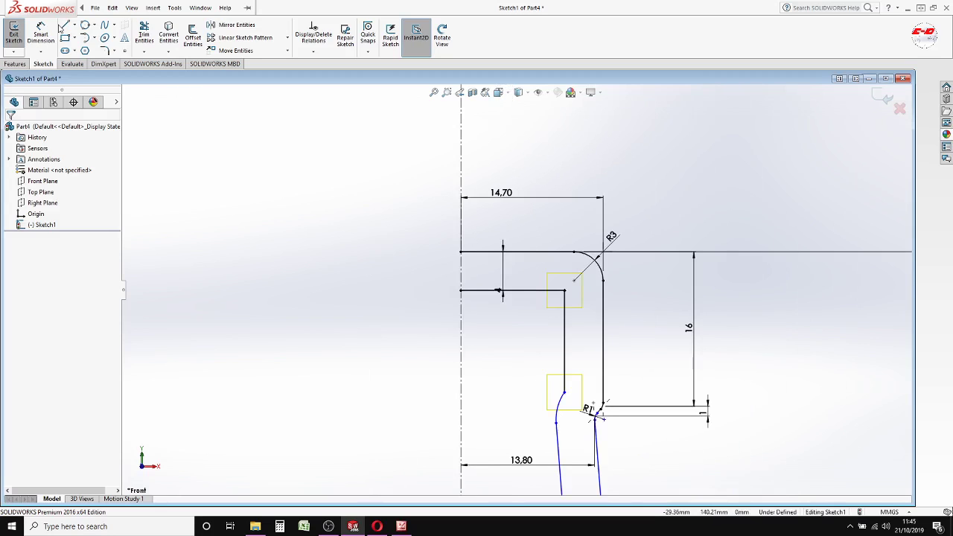
{"action": "left_click", "coordinate": [461, 215]}
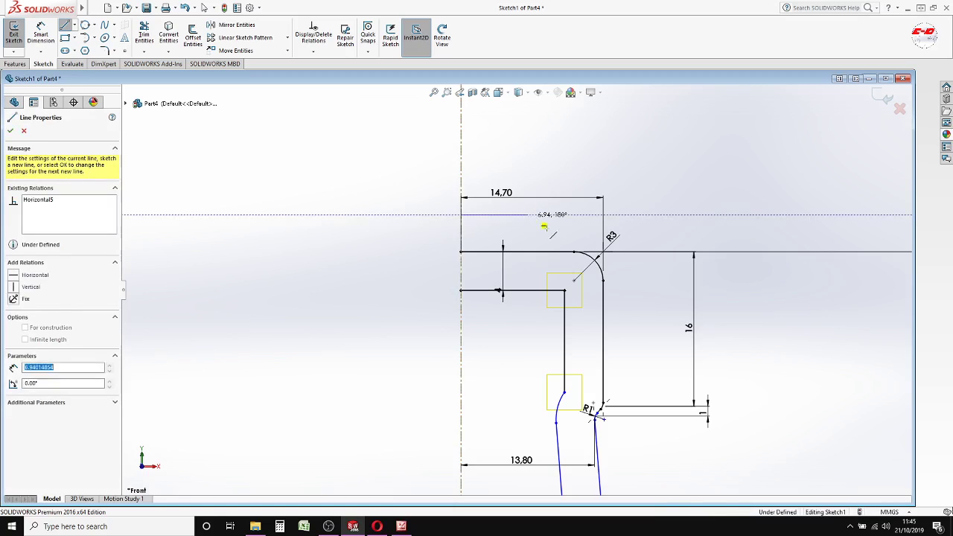
{"action": "left_click", "coordinate": [527, 215]}
{"action": "right_click", "coordinate": [618, 265]}
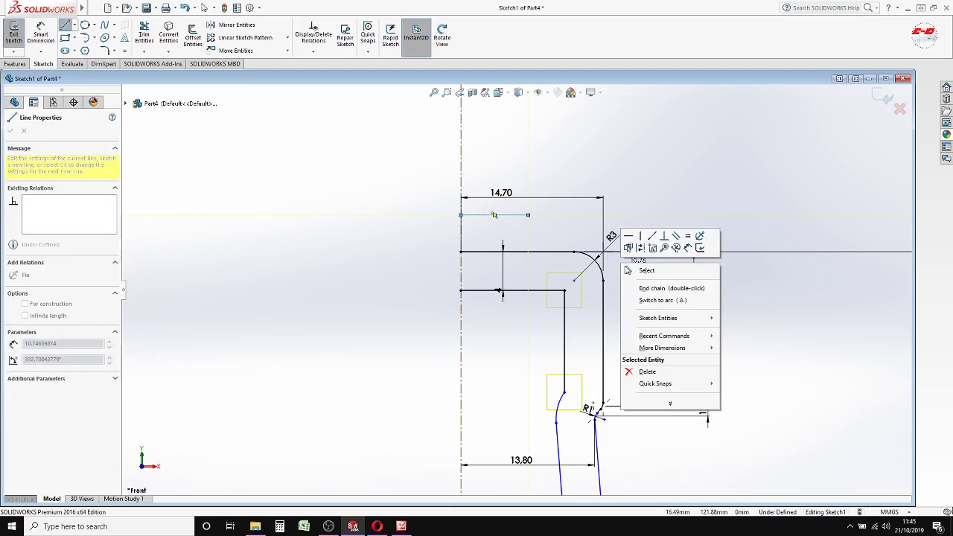
{"action": "left_click", "coordinate": [659, 287]}
{"action": "key", "text": "Escape"}
Dimension the new horizontal line's length as 18.5/2, giving 9.25 mm
{"action": "left_click", "coordinate": [41, 34]}
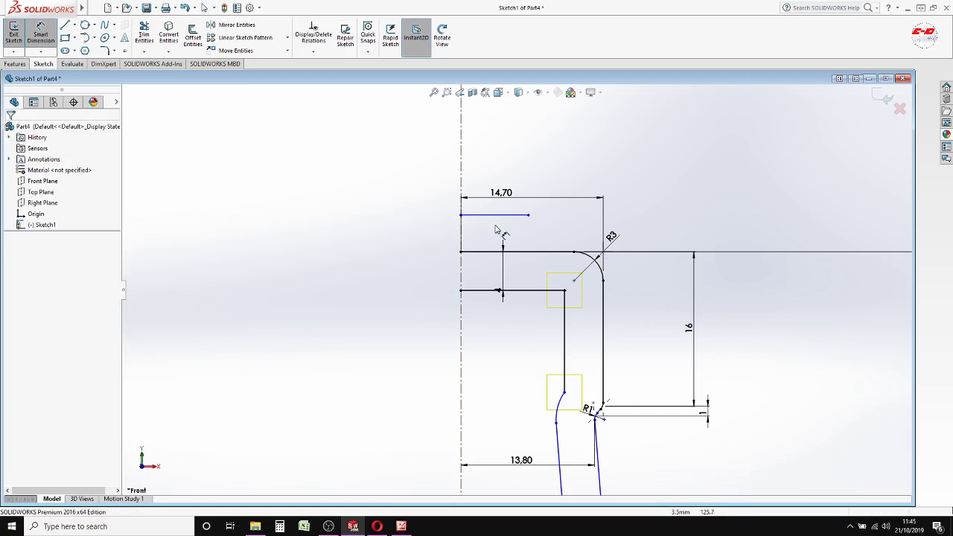
{"action": "left_click", "coordinate": [509, 184]}
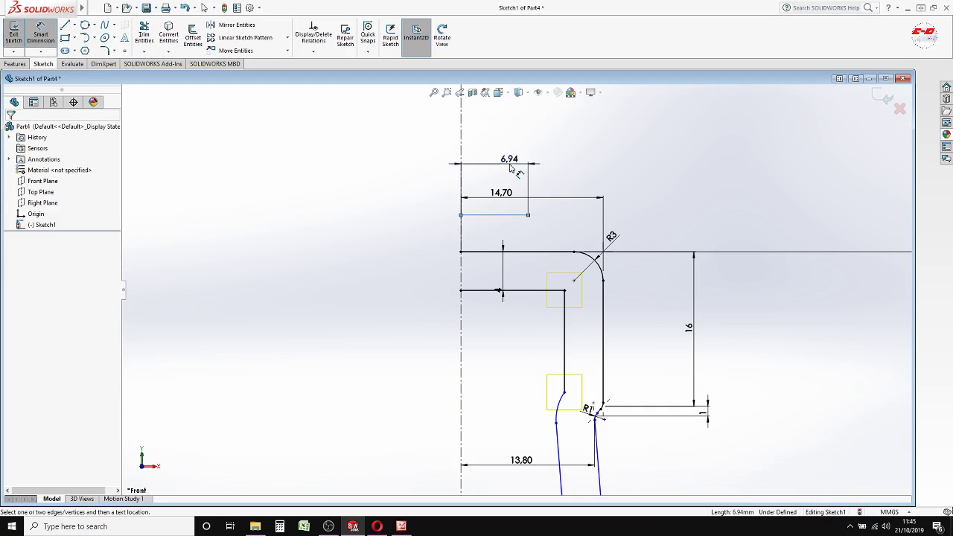
{"action": "left_click", "coordinate": [510, 165]}
{"action": "type", "text": "18"}
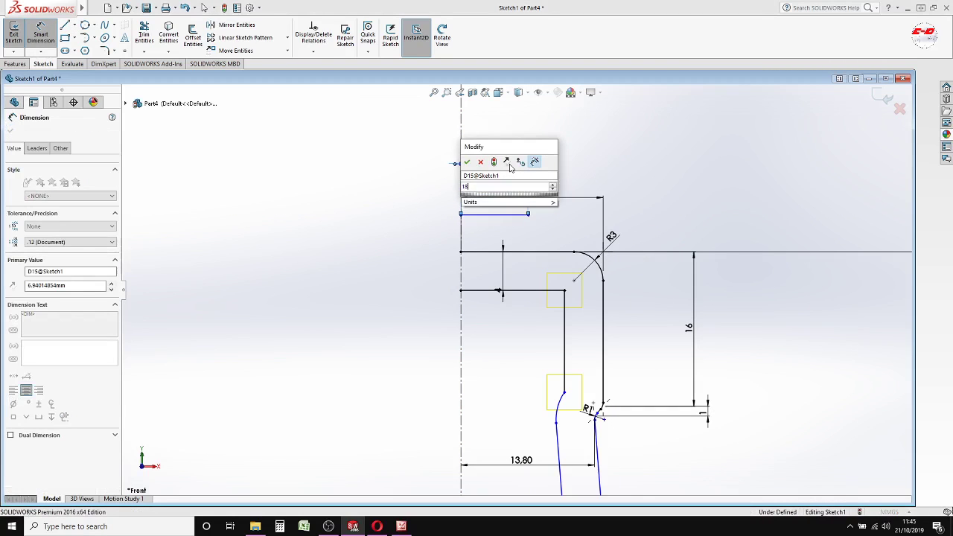
{"action": "type", "text": ".52"}
{"action": "key", "text": "Return"}
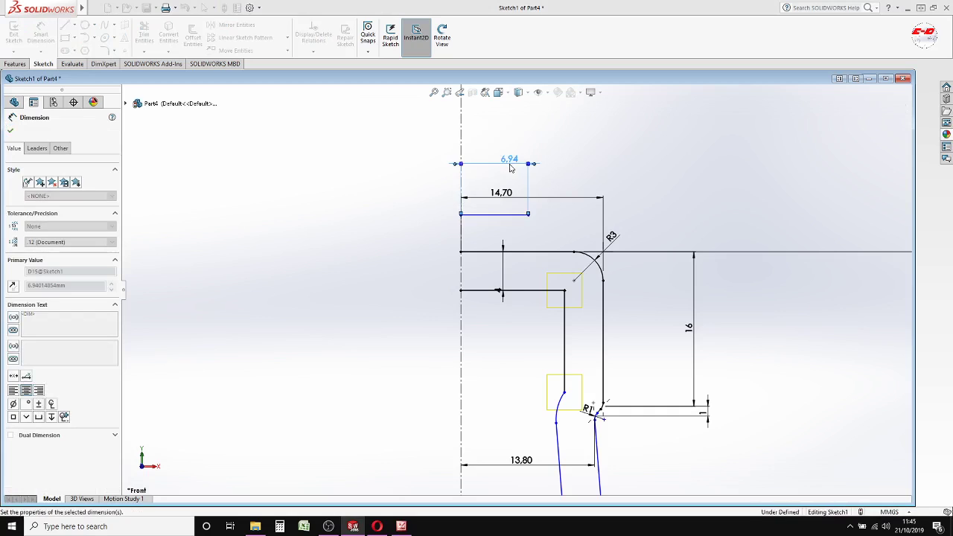
{"action": "left_click", "coordinate": [10, 131]}
Draw a vertical line from the 9.25 line's end down to the lower profile
{"action": "key", "text": "l"}
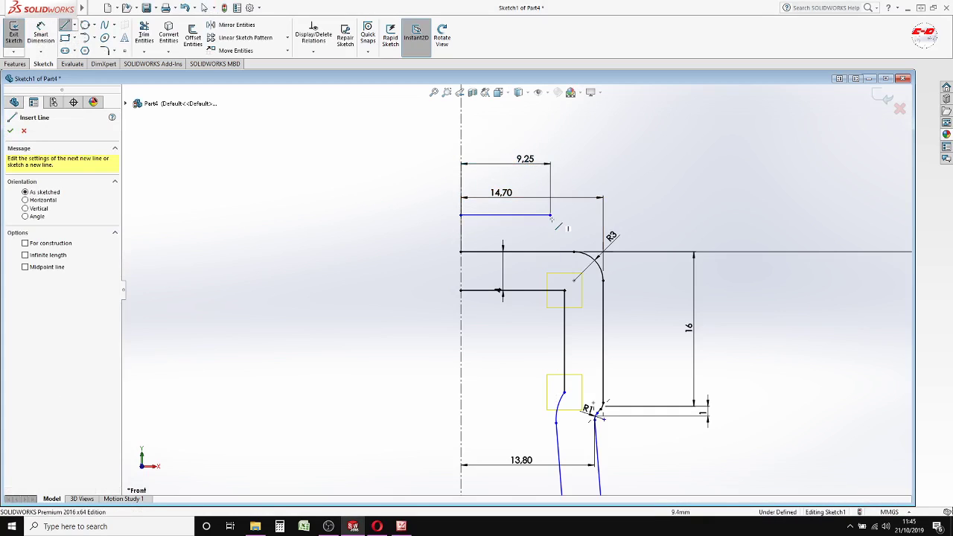
{"action": "left_click", "coordinate": [551, 215]}
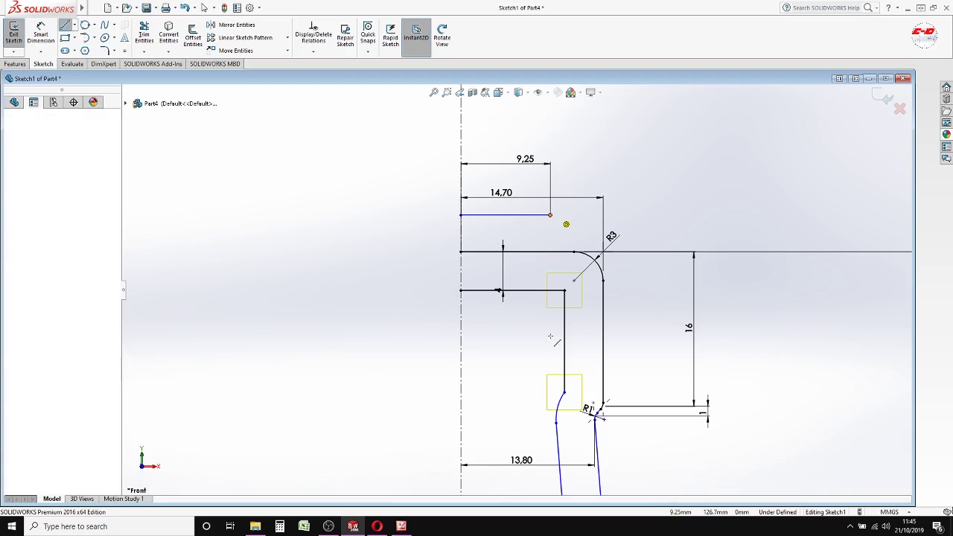
{"action": "left_click", "coordinate": [550, 440]}
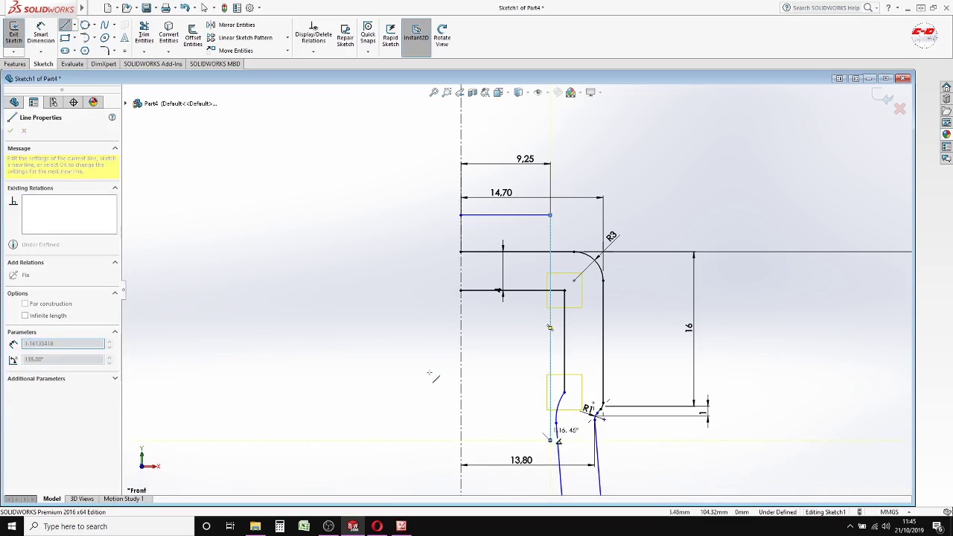
{"action": "right_click", "coordinate": [355, 317]}
{"action": "left_click", "coordinate": [372, 327]}
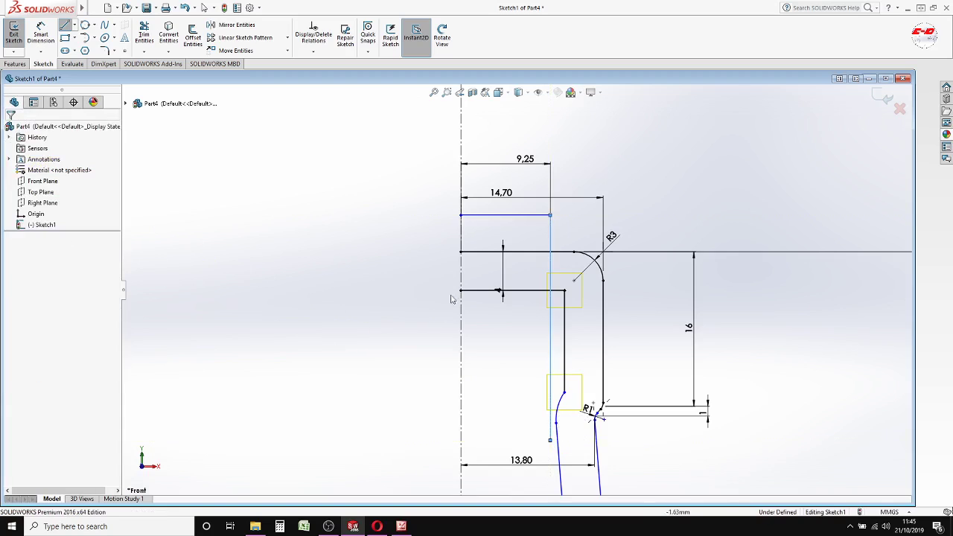
Trim the old neck-top line and short vertical segments, removing the 14.70 dimension
{"action": "left_click", "coordinate": [144, 33]}
{"action": "scroll", "coordinate": [557, 235], "scroll_direction": "down", "scroll_amount": 2}
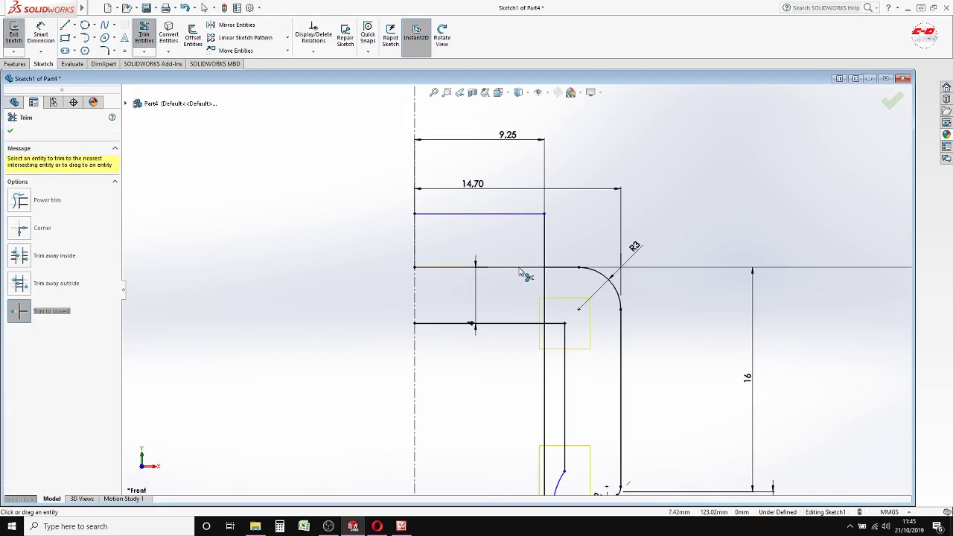
{"action": "left_click", "coordinate": [519, 268]}
{"action": "left_click", "coordinate": [514, 268]}
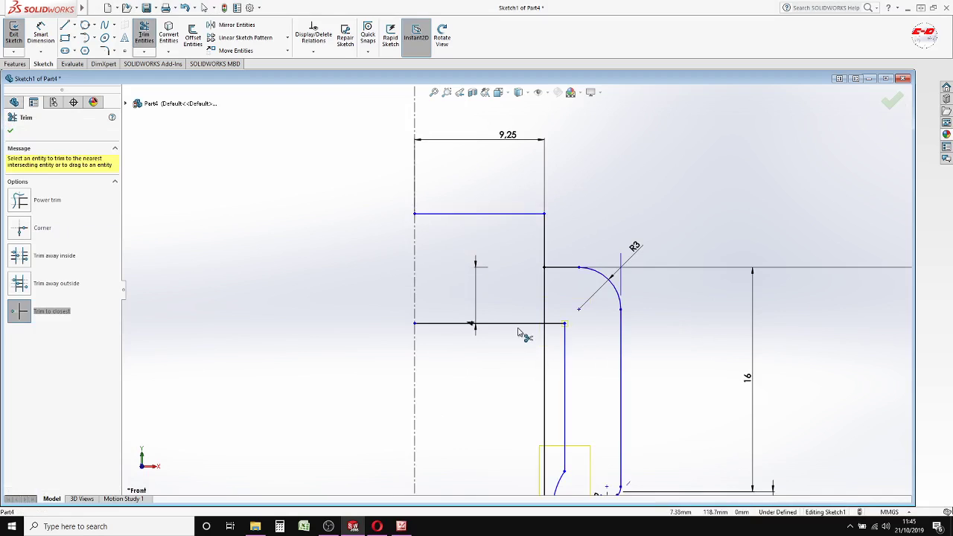
{"action": "left_click", "coordinate": [521, 324]}
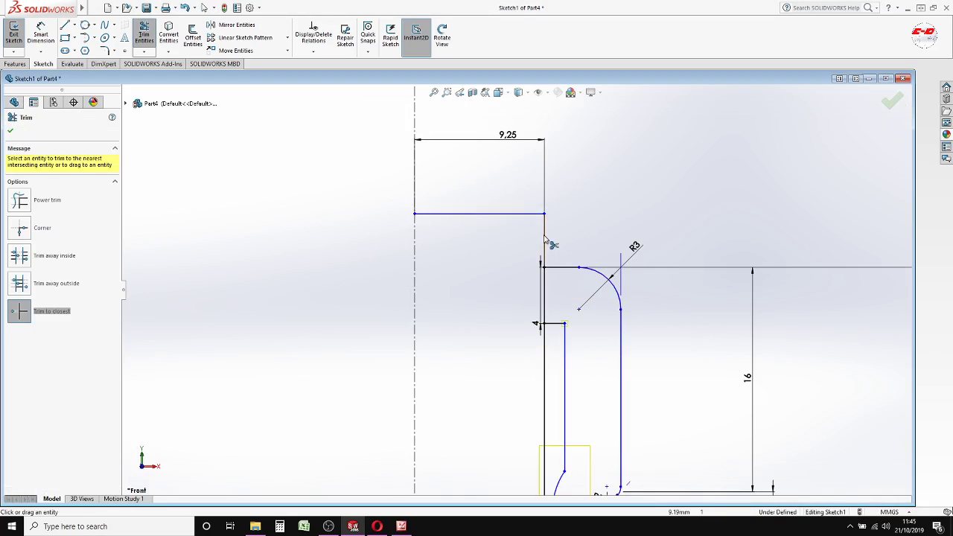
{"action": "left_click", "coordinate": [544, 238]}
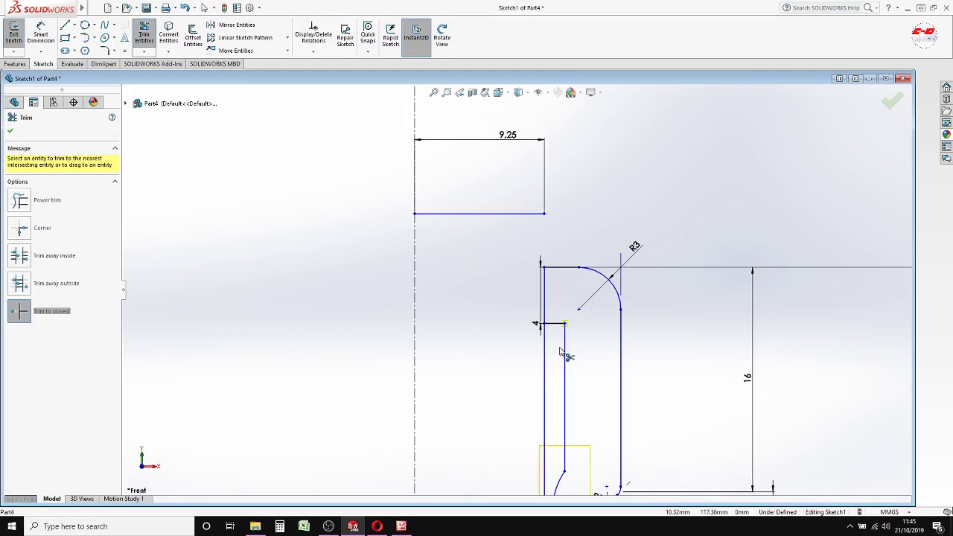
{"action": "scroll", "coordinate": [562, 352], "scroll_direction": "down", "scroll_amount": 3}
{"action": "scroll", "coordinate": [570, 325], "scroll_direction": "up", "scroll_amount": 4}
{"action": "scroll", "coordinate": [543, 376], "scroll_direction": "up", "scroll_amount": 2}
{"action": "scroll", "coordinate": [533, 383], "scroll_direction": "down", "scroll_amount": 2}
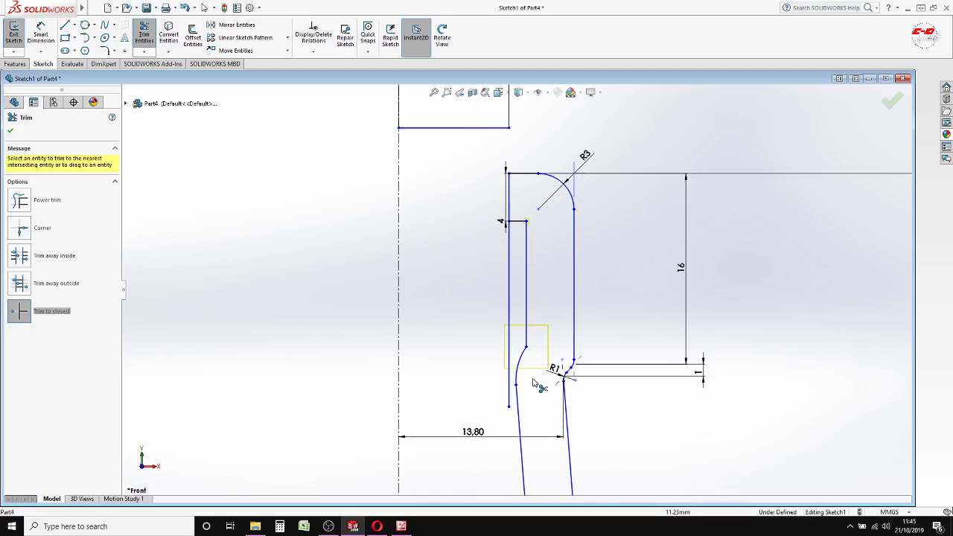
{"action": "key", "text": "Escape"}
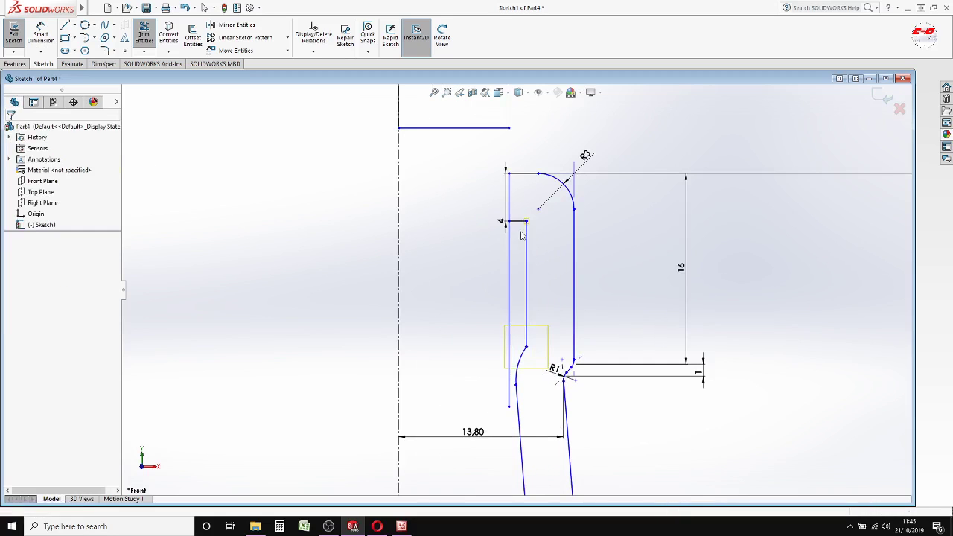
Delete the leftover short horizontal line and the long inner vertical line
{"action": "scroll", "coordinate": [521, 223], "scroll_direction": "down", "scroll_amount": 3}
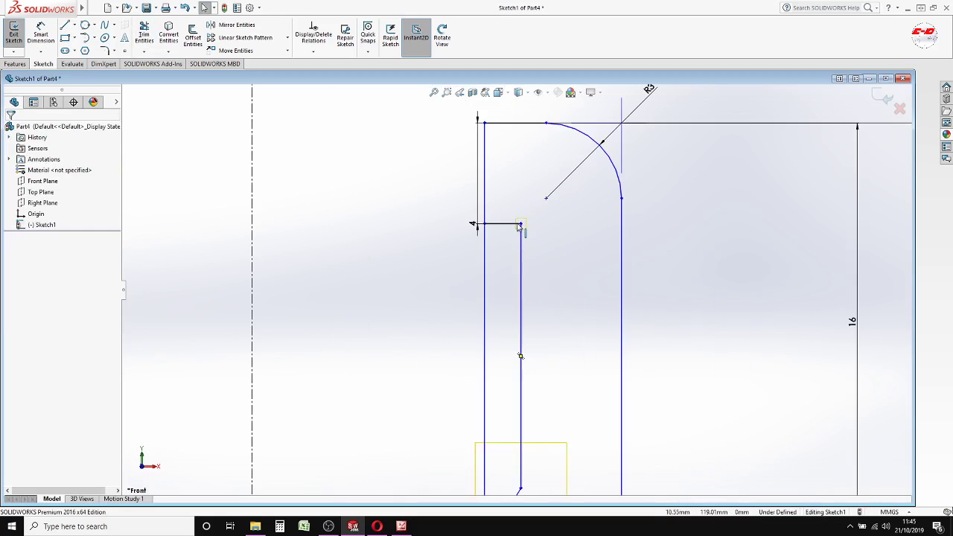
{"action": "right_click", "coordinate": [514, 224]}
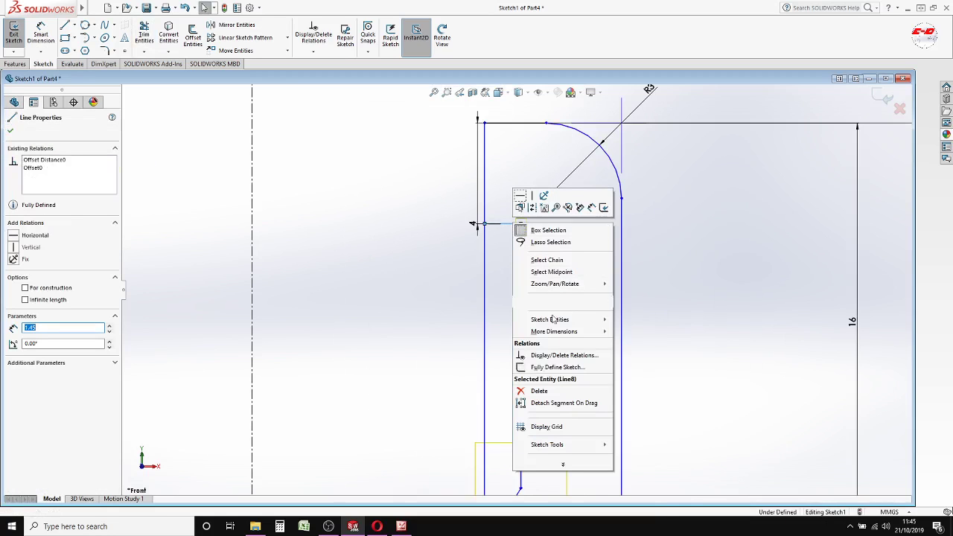
{"action": "left_click", "coordinate": [539, 391]}
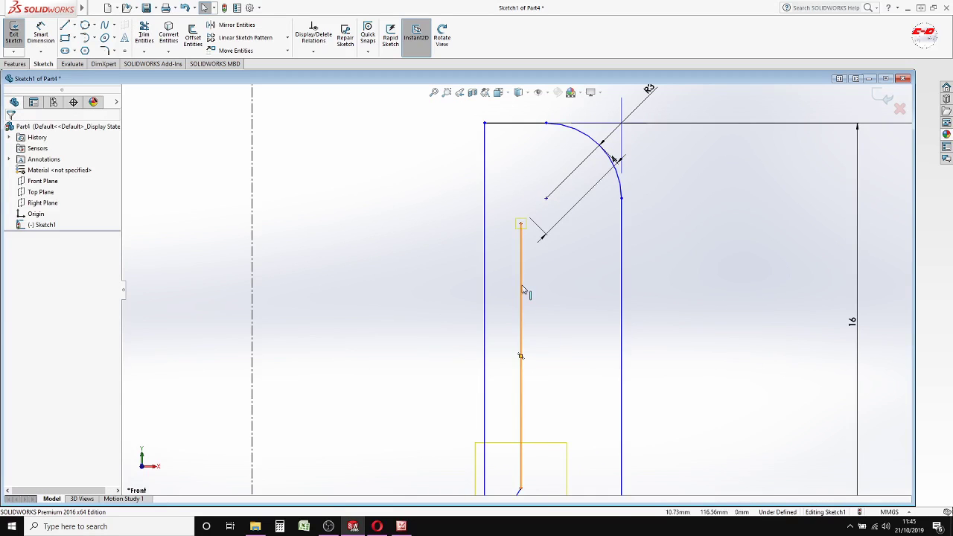
{"action": "right_click", "coordinate": [524, 287]}
{"action": "left_click", "coordinate": [541, 454]}
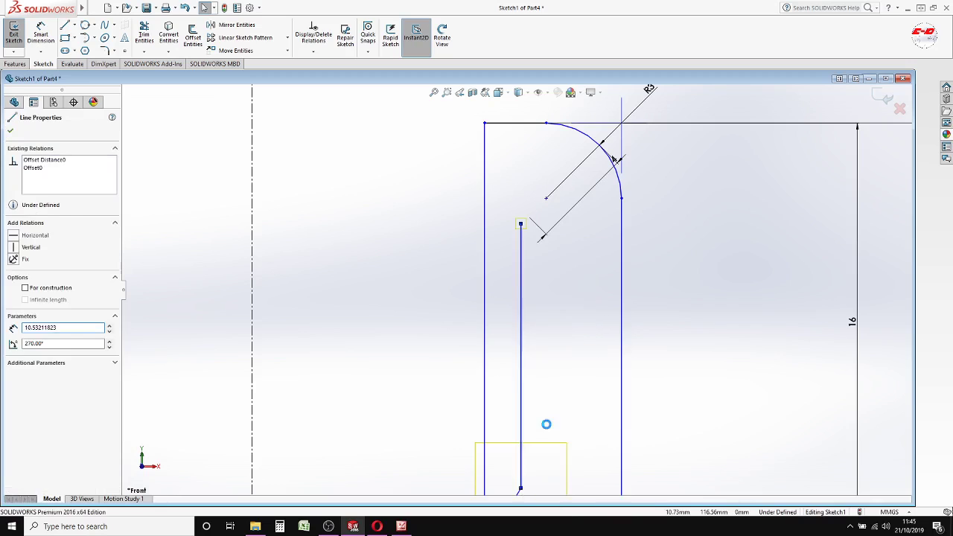
Delete the small leftover arc, the left arc and the short stray line
{"action": "scroll", "coordinate": [541, 312], "scroll_direction": "up", "scroll_amount": 3}
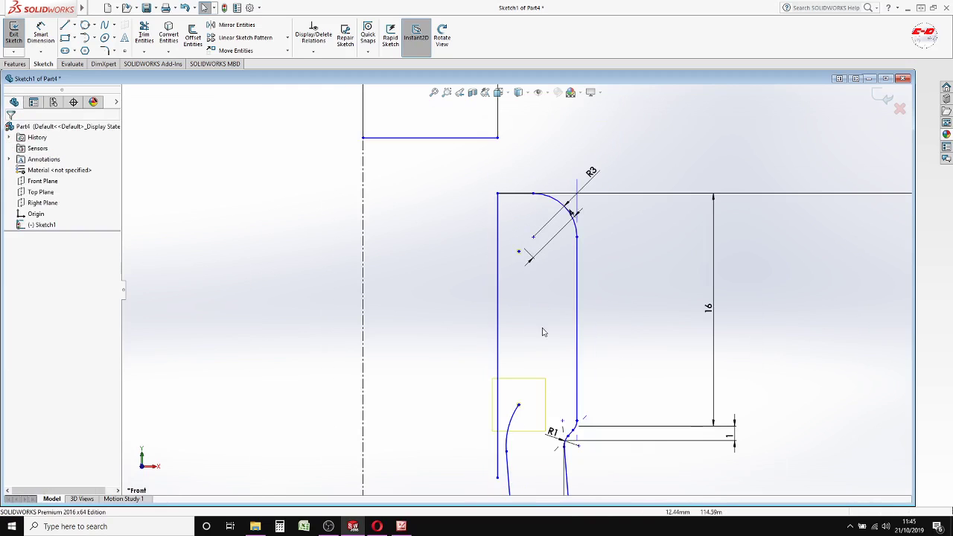
{"action": "left_click", "coordinate": [525, 262]}
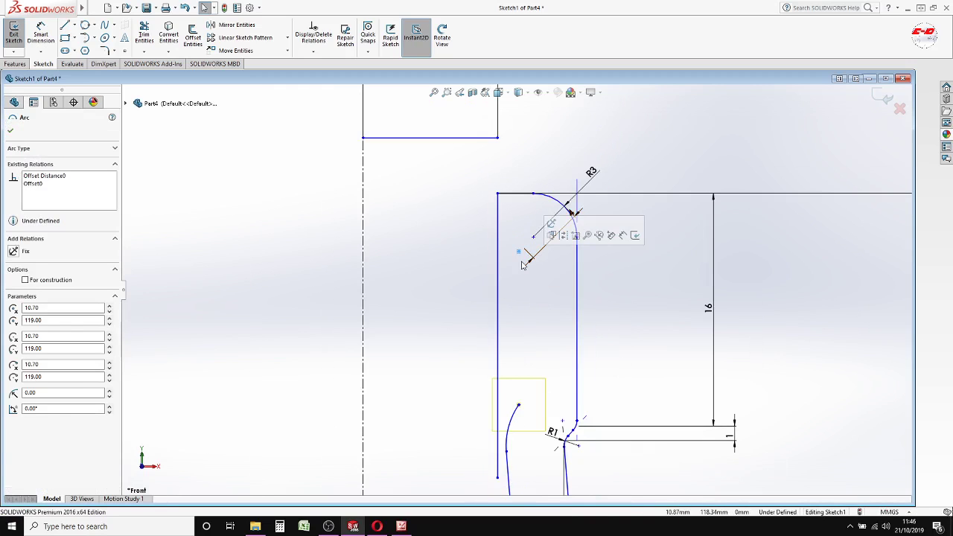
{"action": "key", "text": "Delete"}
{"action": "scroll", "coordinate": [503, 422], "scroll_direction": "down", "scroll_amount": 3}
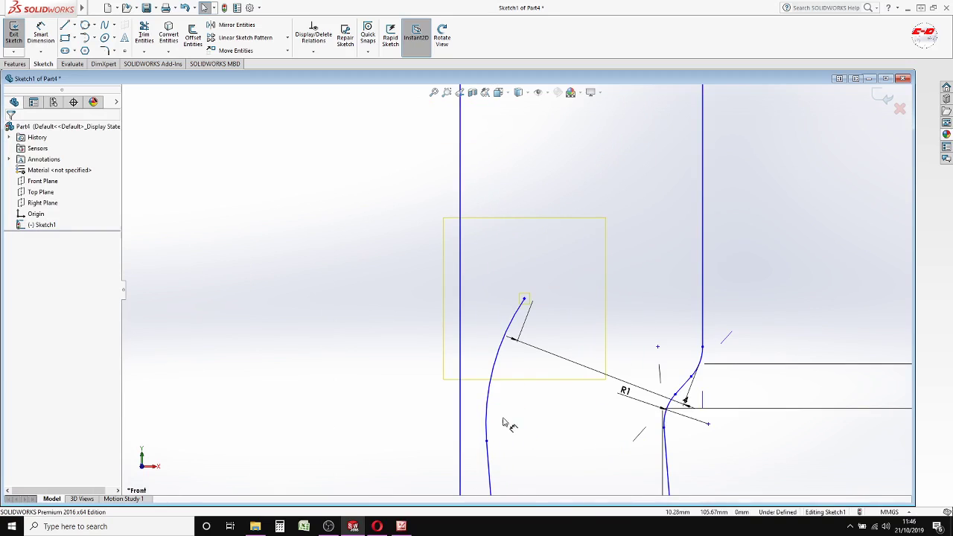
{"action": "left_click", "coordinate": [497, 371]}
{"action": "right_click", "coordinate": [497, 370]}
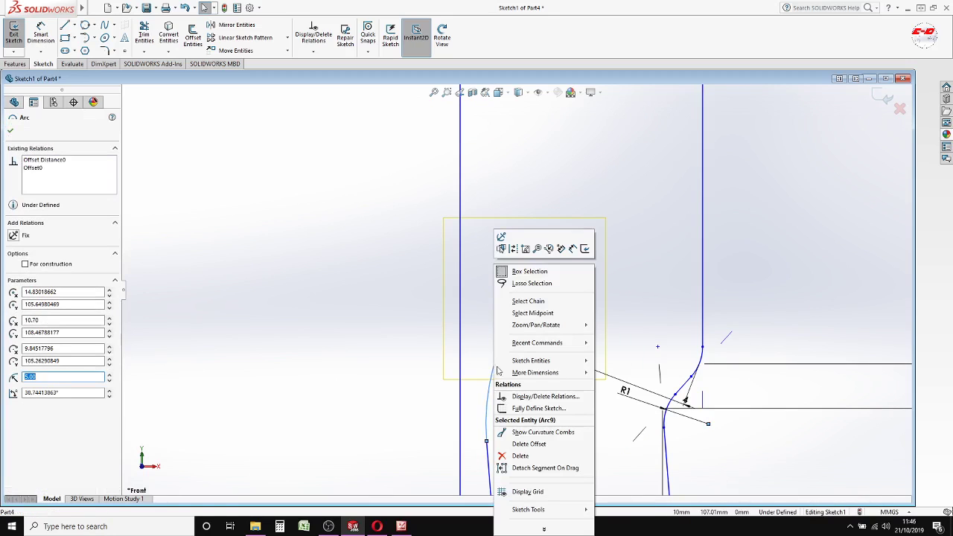
{"action": "left_click", "coordinate": [518, 455]}
{"action": "left_click_drag", "start_coordinate": [502, 276], "coordinate": [550, 317]}
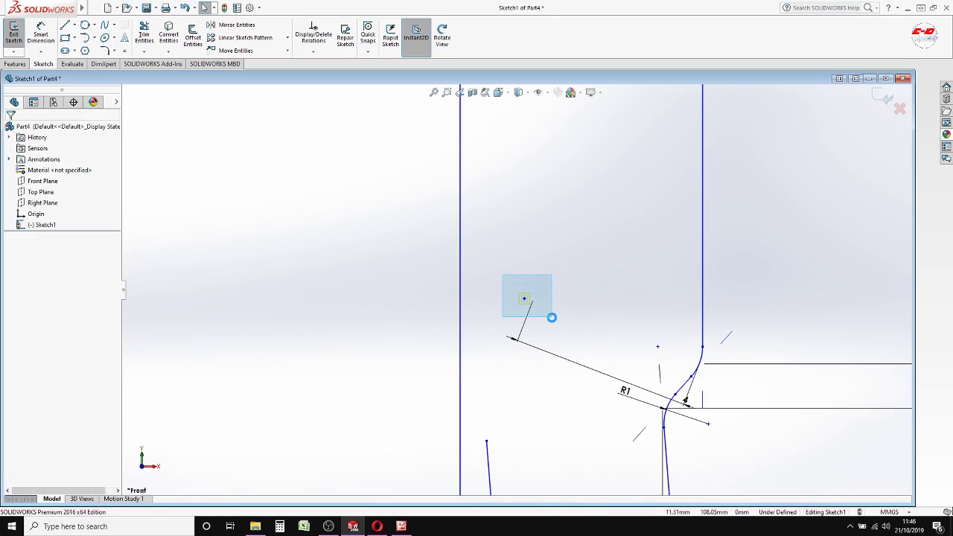
{"action": "key", "text": "Delete"}
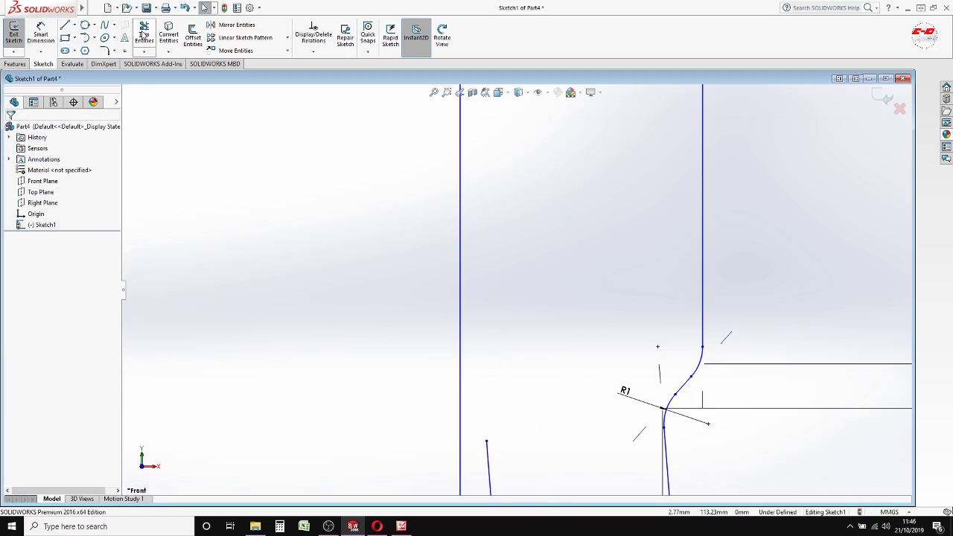
Trim off the straight vertical line so the inner wall follows the slanted line
{"action": "left_click", "coordinate": [147, 53]}
{"action": "left_click", "coordinate": [158, 72]}
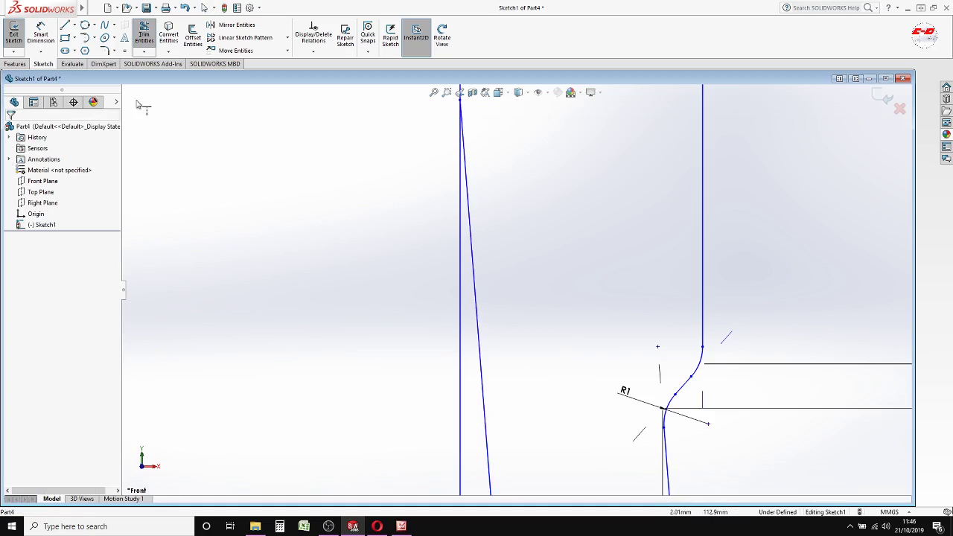
{"action": "left_click", "coordinate": [143, 50]}
{"action": "left_click", "coordinate": [164, 63]}
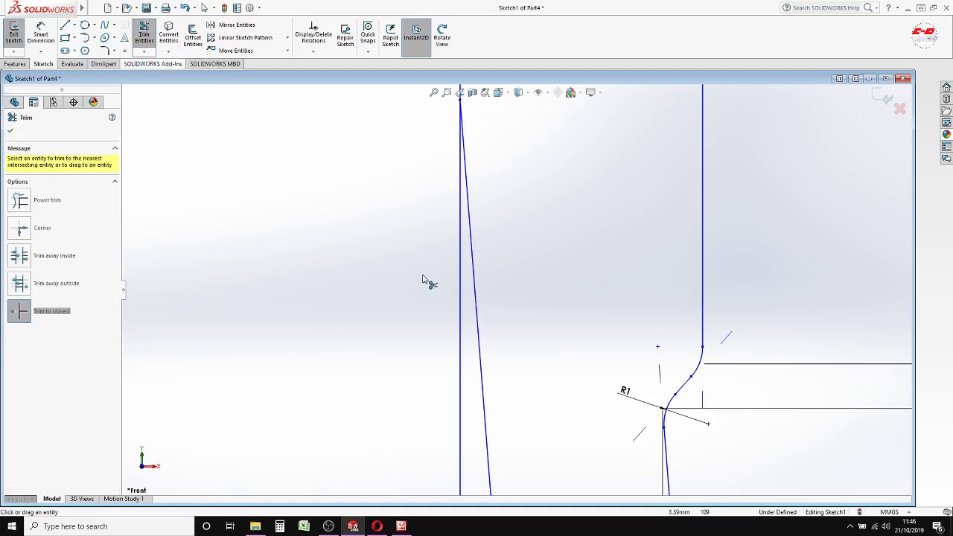
{"action": "left_click", "coordinate": [459, 300]}
{"action": "scroll", "coordinate": [476, 296], "scroll_direction": "up", "scroll_amount": 2}
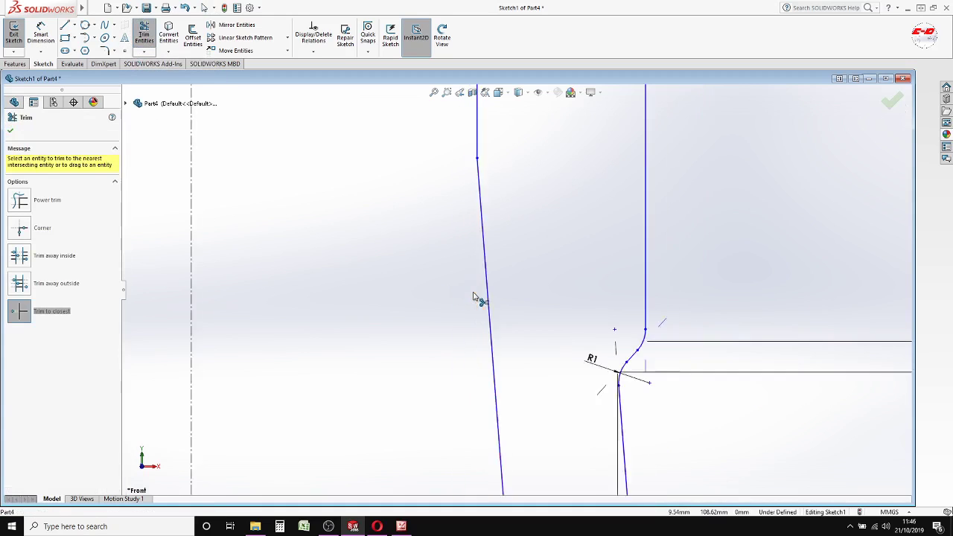
{"action": "scroll", "coordinate": [475, 293], "scroll_direction": "up", "scroll_amount": 3}
{"action": "scroll", "coordinate": [476, 294], "scroll_direction": "up", "scroll_amount": 3}
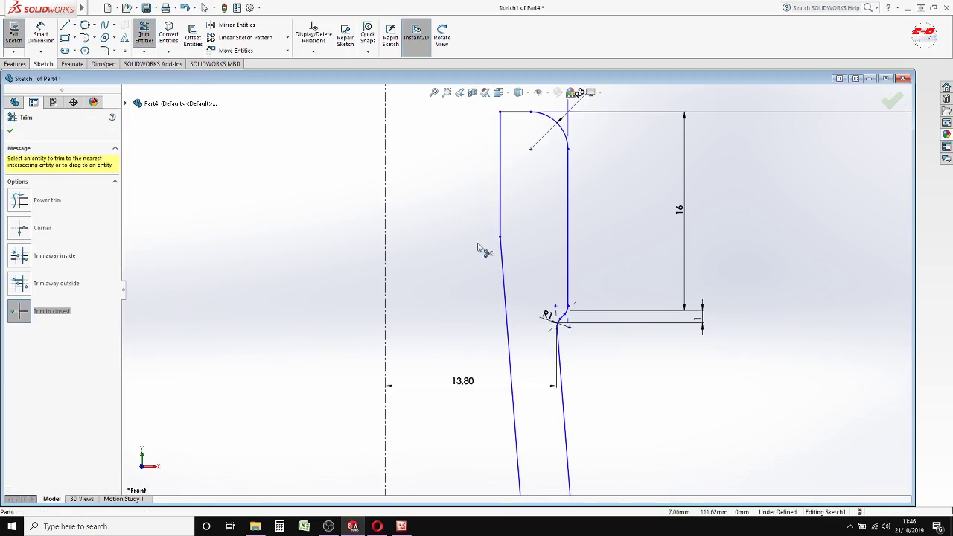
{"action": "left_click", "coordinate": [11, 131]}
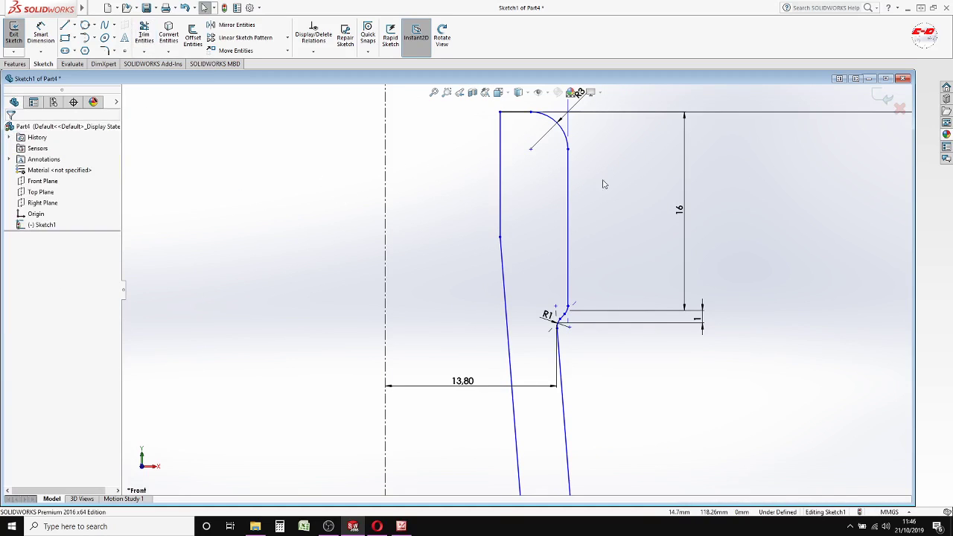
Delete the stray 9.25 mm line above the lip, fit the profile, and select the centerline's top end
{"action": "scroll", "coordinate": [697, 197], "scroll_direction": "up", "scroll_amount": 4}
{"action": "scroll", "coordinate": [491, 238], "scroll_direction": "up", "scroll_amount": 1}
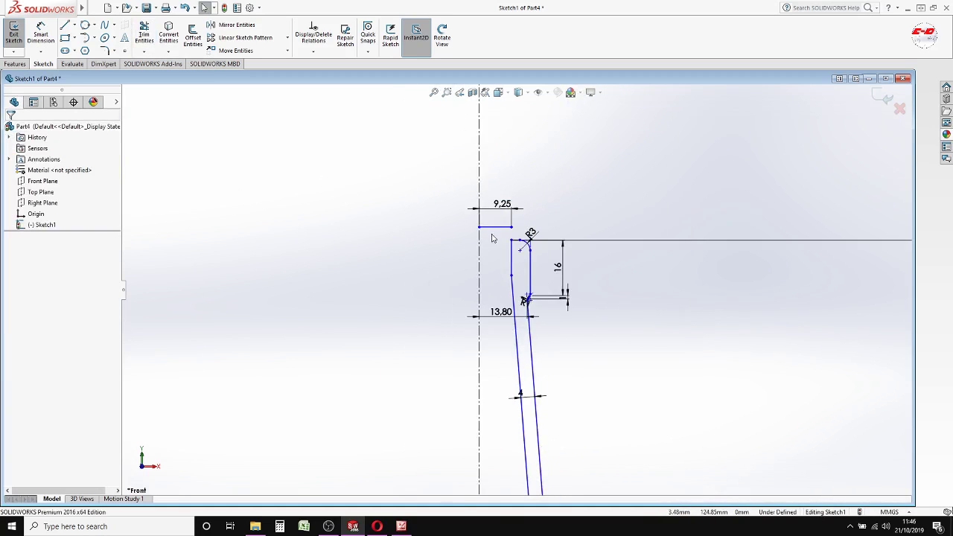
{"action": "right_click", "coordinate": [506, 227]}
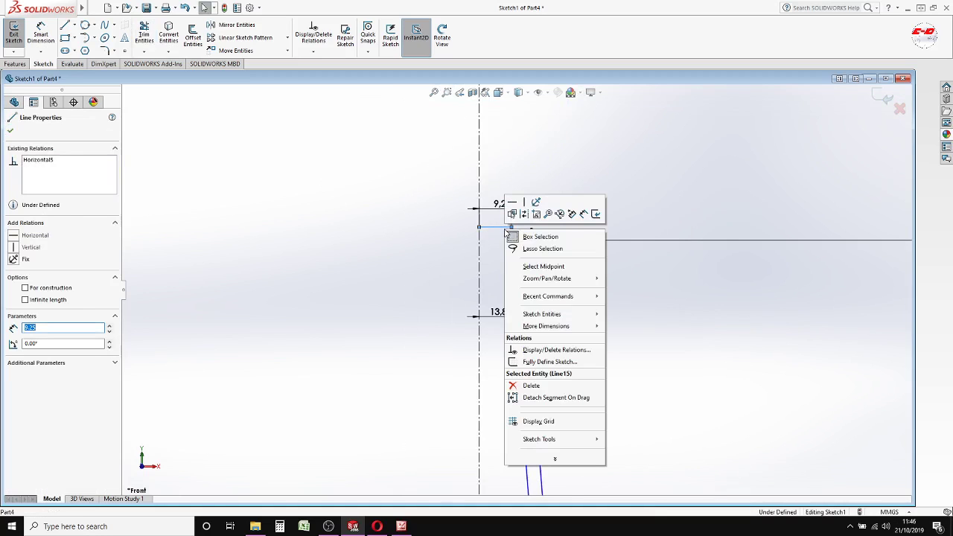
{"action": "left_click", "coordinate": [529, 385]}
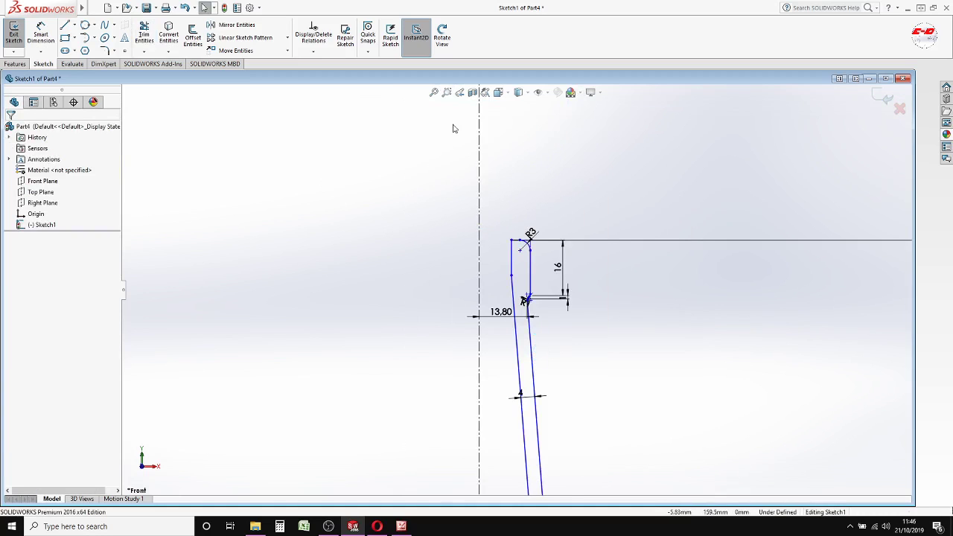
{"action": "left_click", "coordinate": [434, 92]}
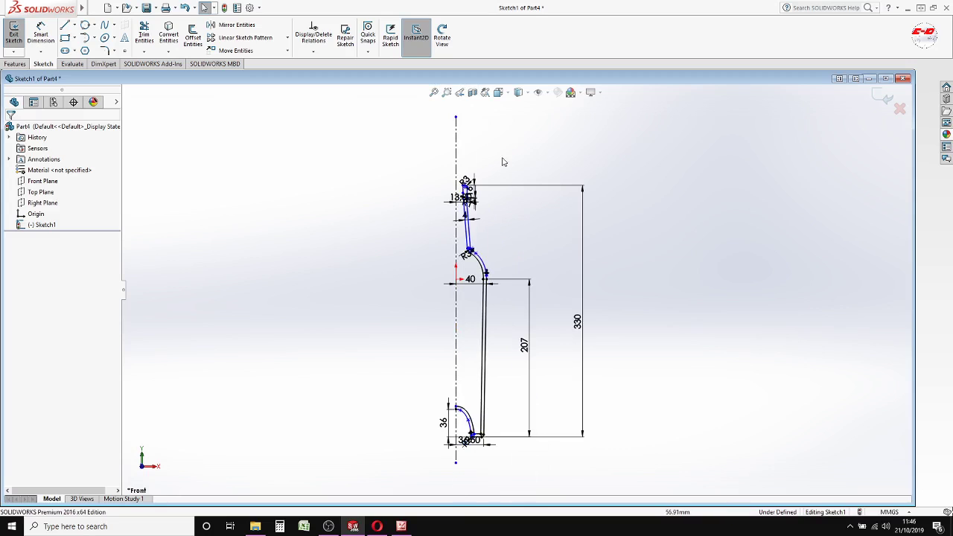
{"action": "left_click", "coordinate": [455, 118]}
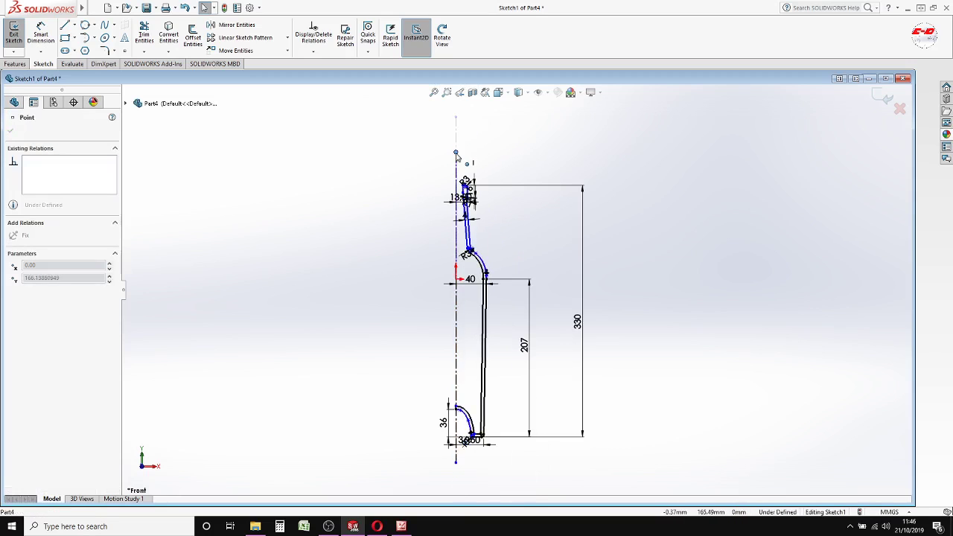
Exit the sketch and revolve the profile 360° about the centerline, creating Revolve1
{"action": "left_click", "coordinate": [881, 97]}
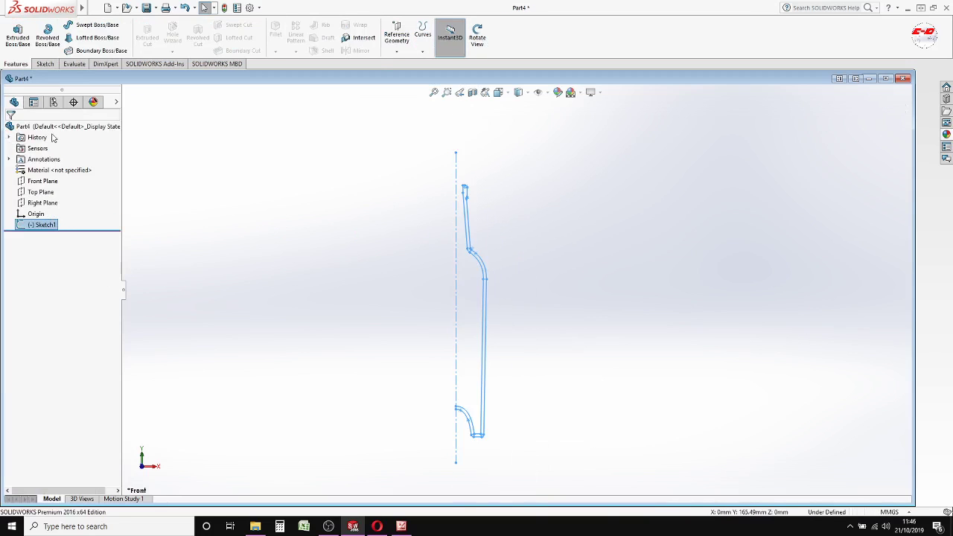
{"action": "left_click", "coordinate": [46, 35]}
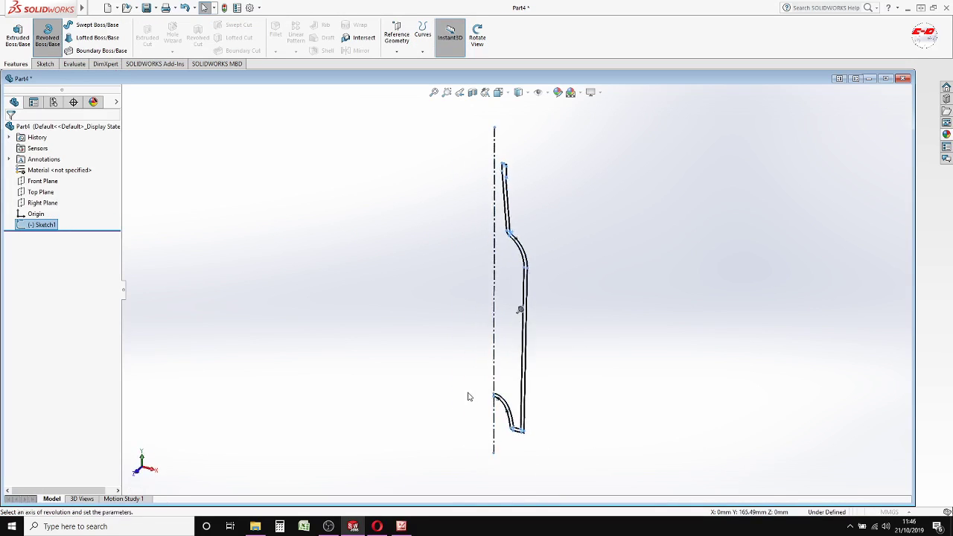
{"action": "scroll", "coordinate": [570, 136], "scroll_direction": "down", "scroll_amount": 5}
{"action": "scroll", "coordinate": [475, 352], "scroll_direction": "down", "scroll_amount": 5}
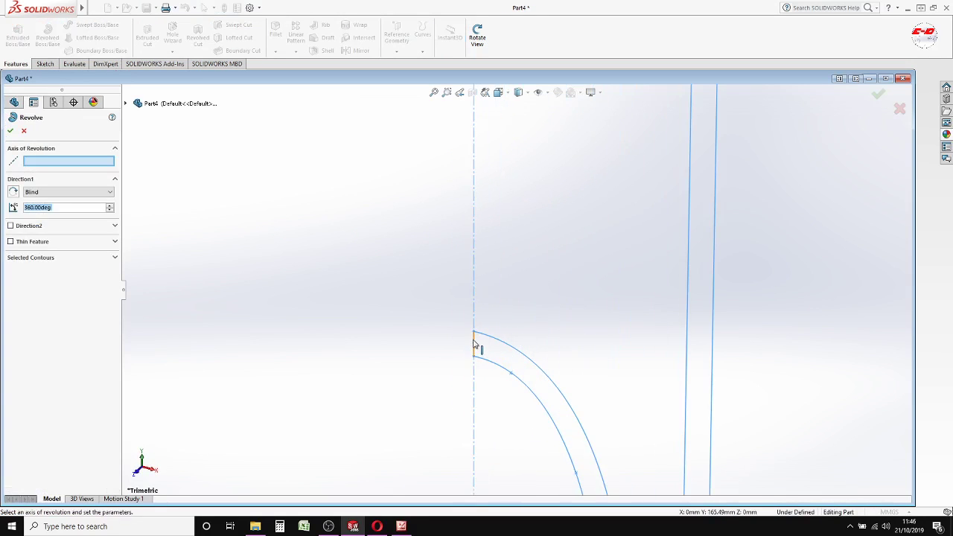
{"action": "left_click", "coordinate": [474, 340]}
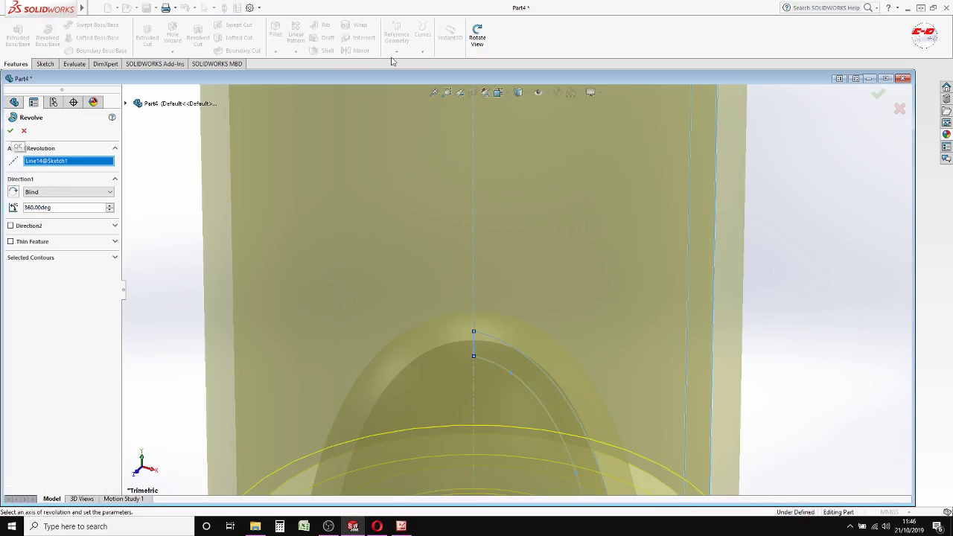
{"action": "key", "text": "f"}
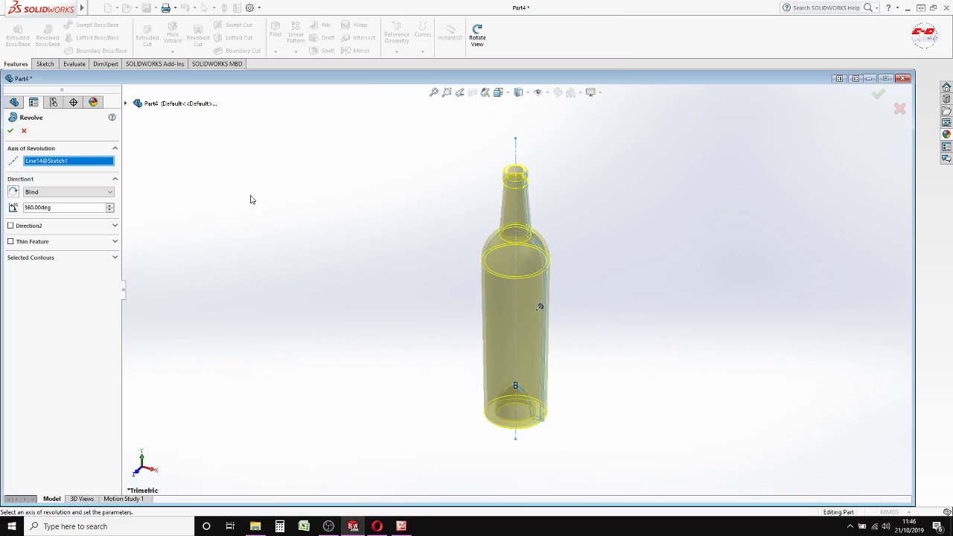
{"action": "left_click", "coordinate": [11, 130]}
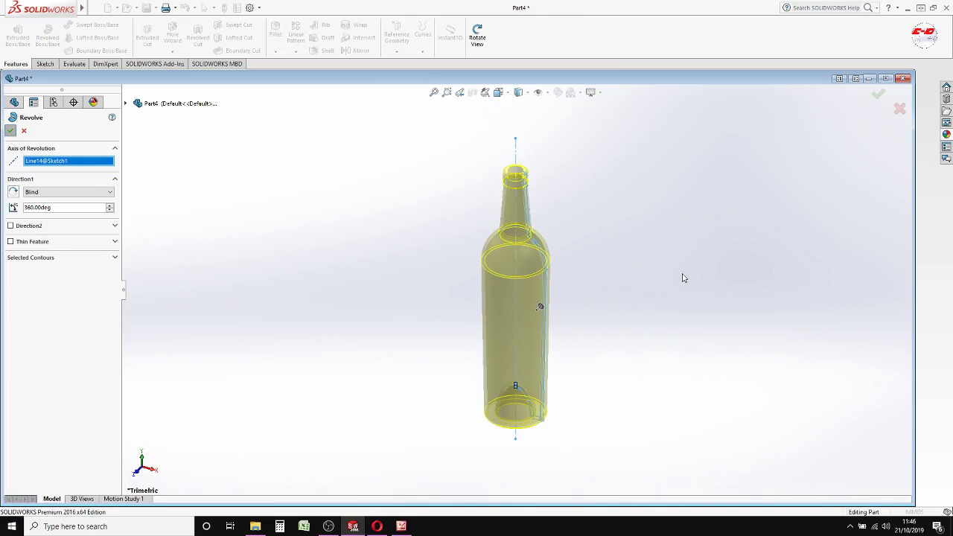
Apply the green Thick Gloss glass appearance, then view the bottle from Front and Isometric
{"action": "left_click", "coordinate": [945, 136]}
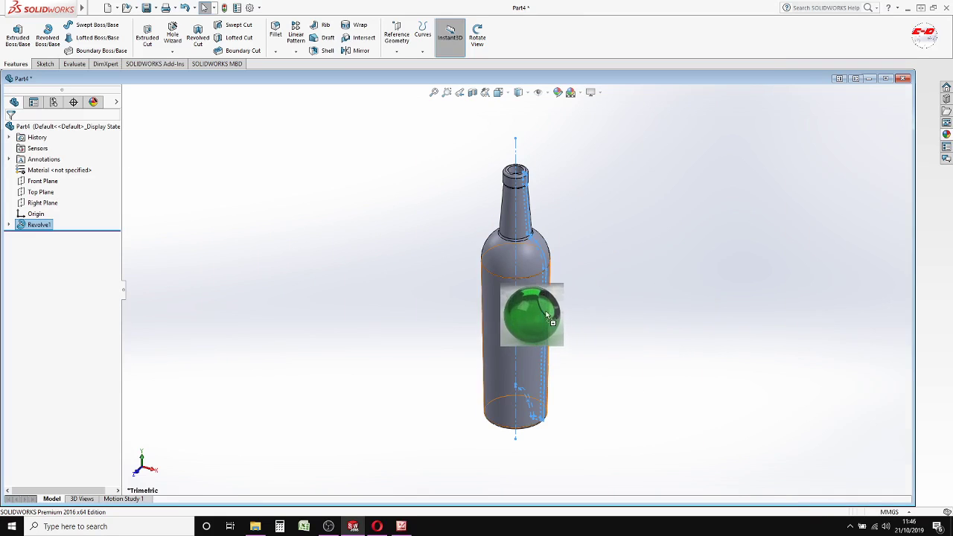
{"action": "left_click_drag", "start_coordinate": [655, 320], "coordinate": [538, 312]}
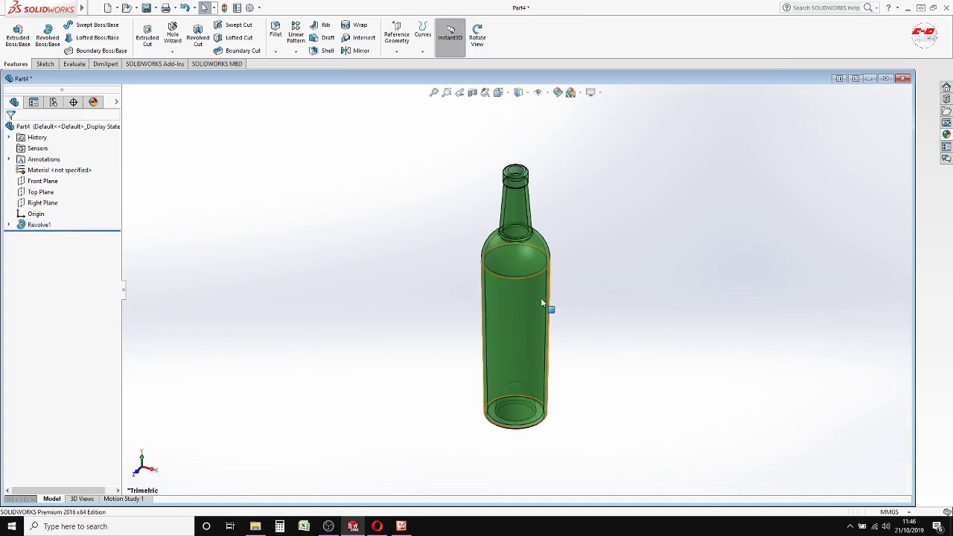
{"action": "left_click", "coordinate": [506, 98]}
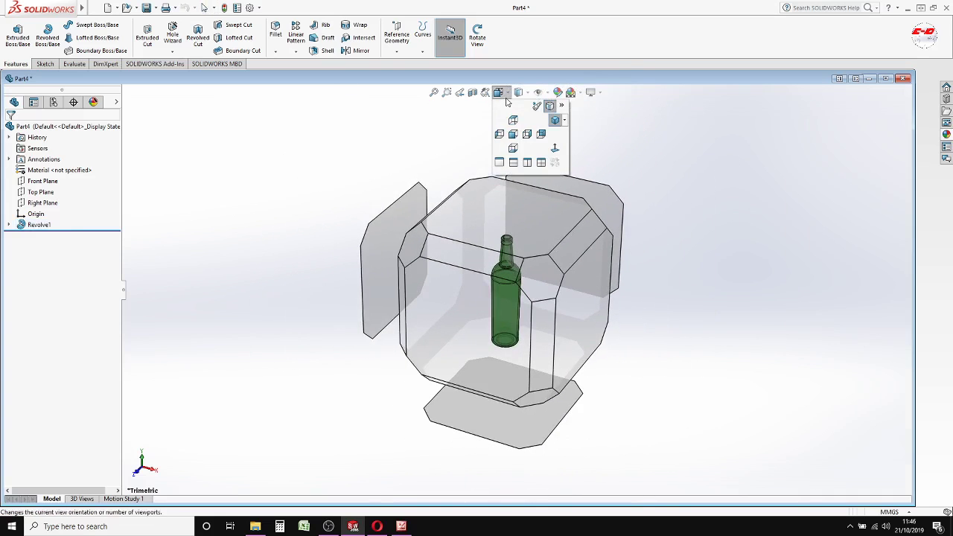
{"action": "left_click", "coordinate": [521, 121]}
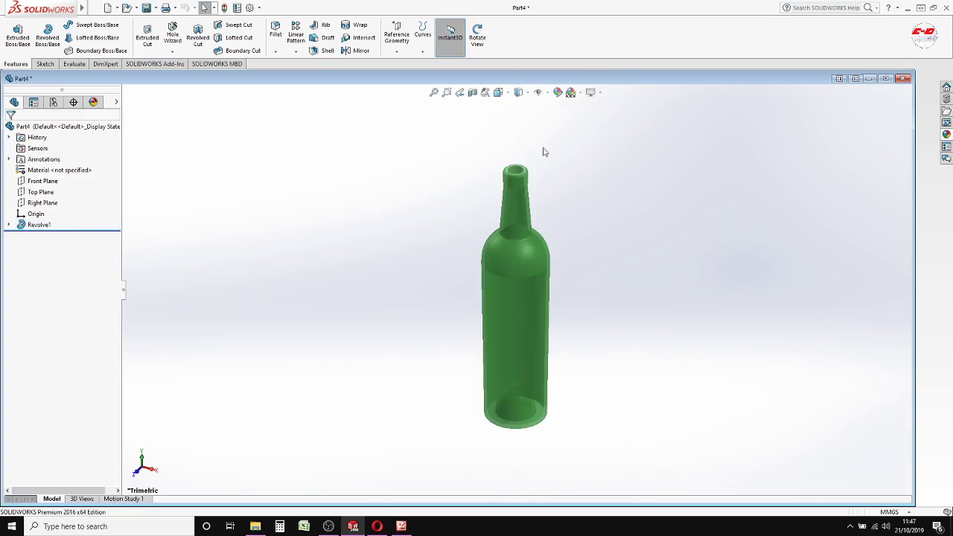
{"action": "left_click", "coordinate": [499, 93]}
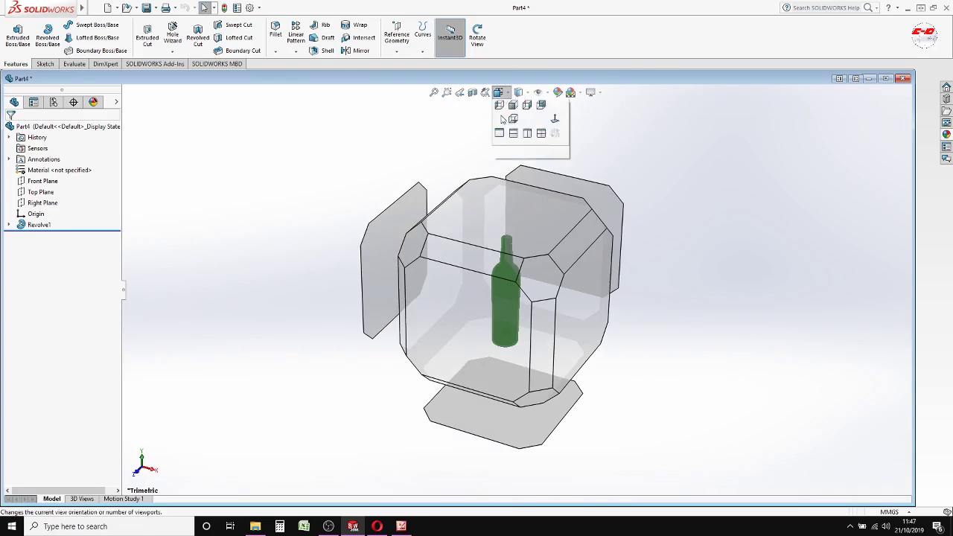
{"action": "left_click", "coordinate": [500, 116]}
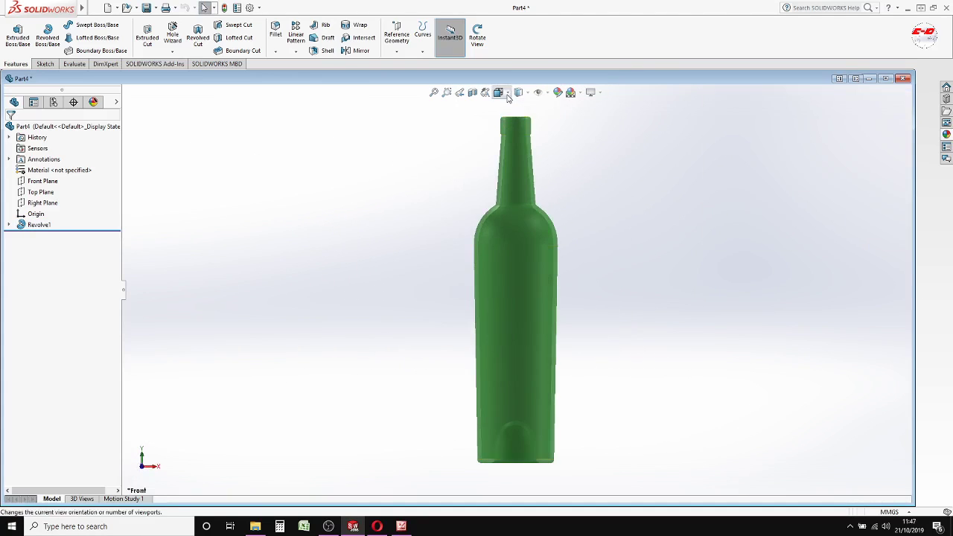
{"action": "left_click", "coordinate": [498, 92]}
{"action": "left_click", "coordinate": [558, 122]}
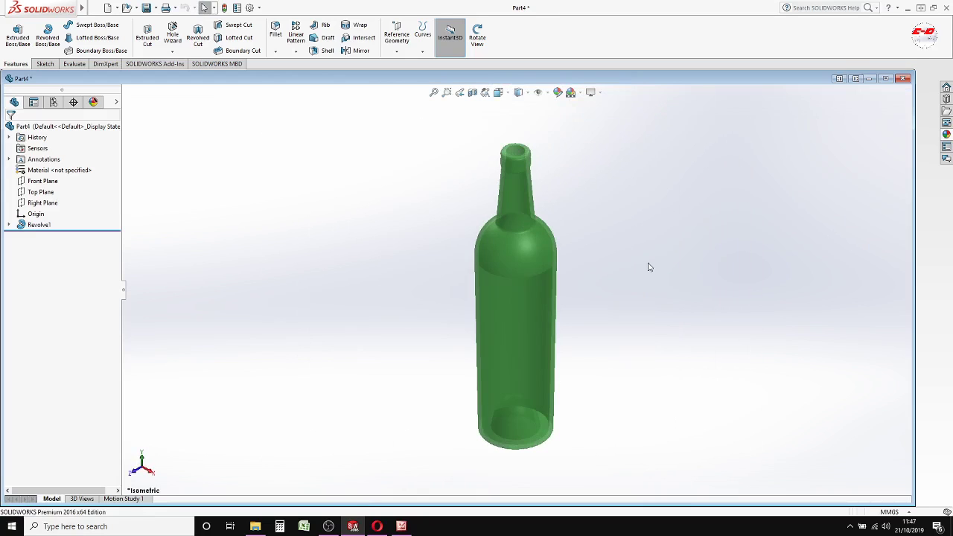
Save the part as Bottle-3 in the E-DESIGN folder
{"action": "left_click", "coordinate": [97, 9]}
{"action": "left_click", "coordinate": [96, 8]}
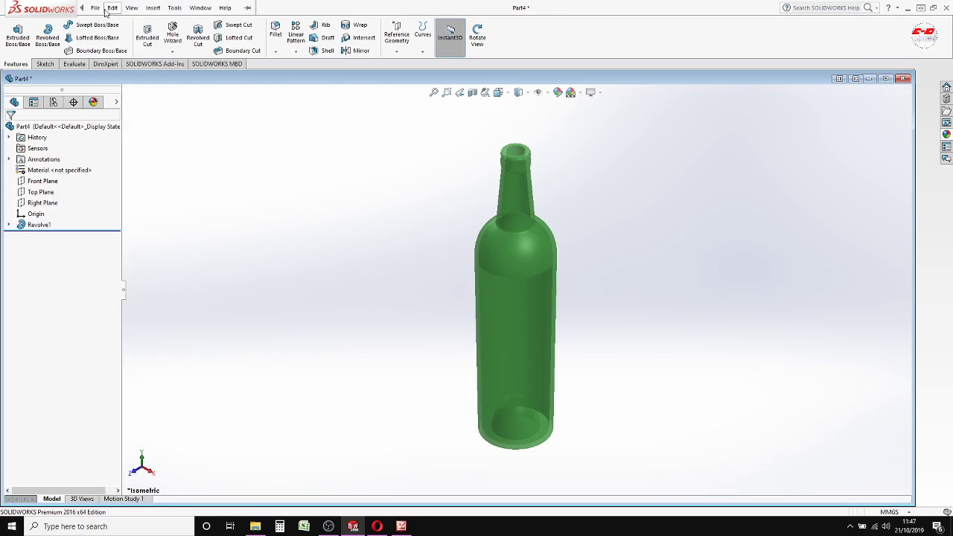
{"action": "left_click", "coordinate": [96, 8]}
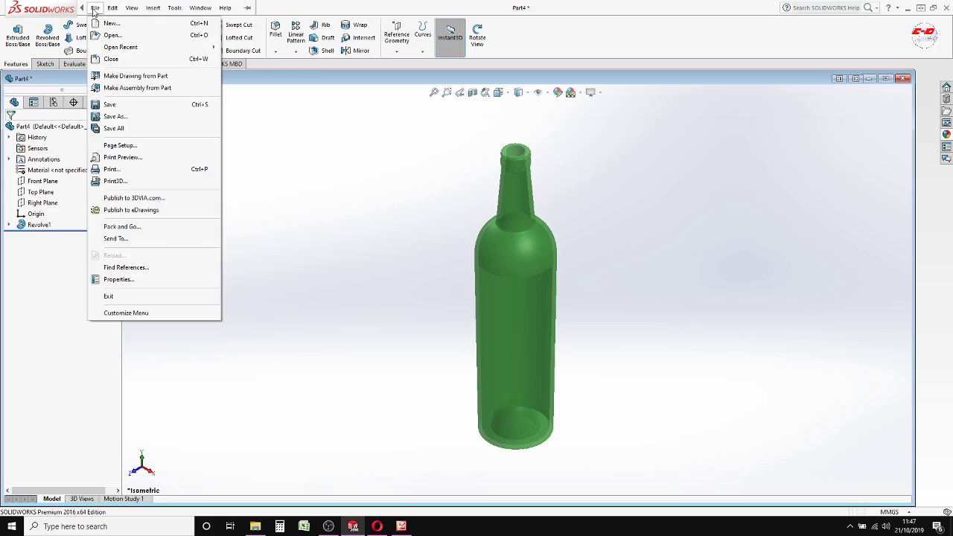
{"action": "left_click", "coordinate": [123, 116]}
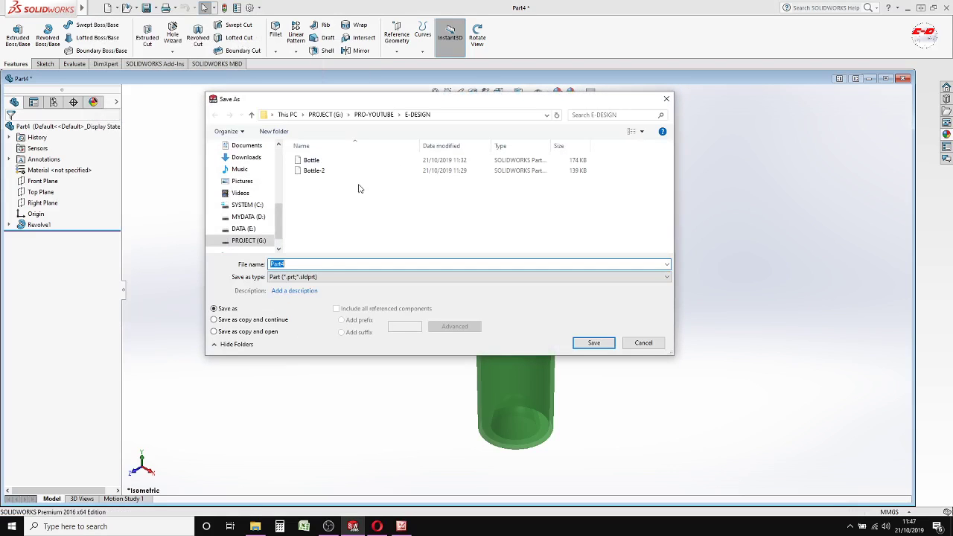
{"action": "left_click", "coordinate": [313, 170]}
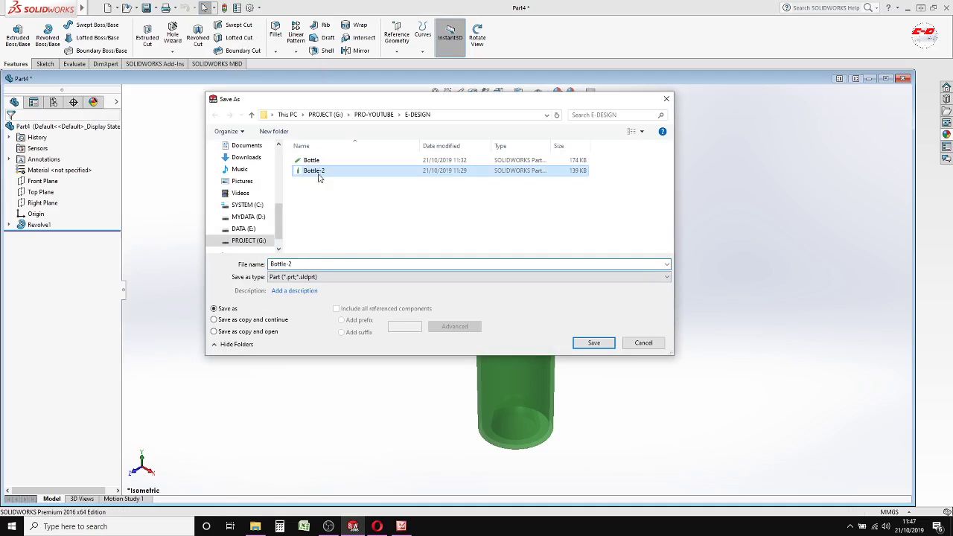
{"action": "double_click", "coordinate": [290, 264]}
{"action": "left_click", "coordinate": [299, 263]}
{"action": "type", "text": "3"}
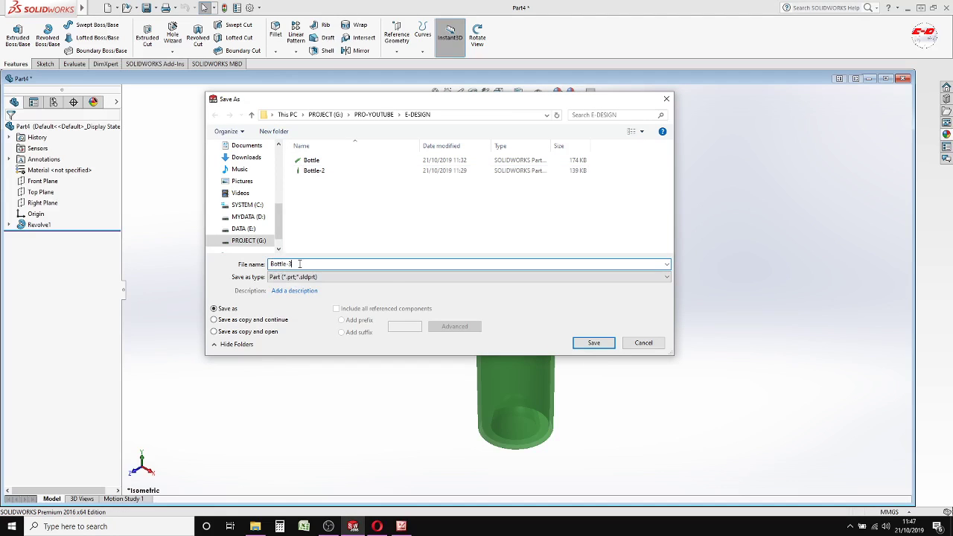
{"action": "left_click", "coordinate": [593, 342]}
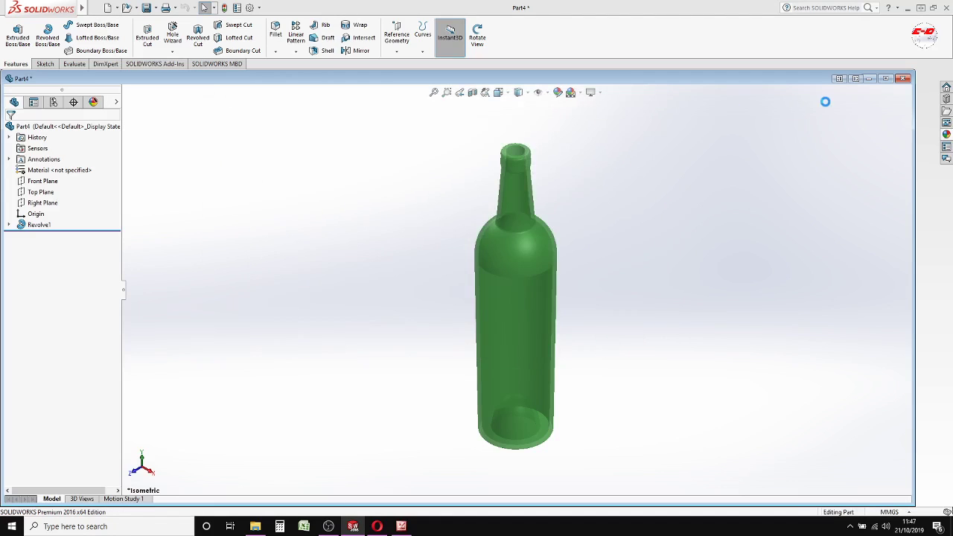
Maximize the Bottle-3 part window to fill the workspace
{"action": "left_click", "coordinate": [886, 81]}
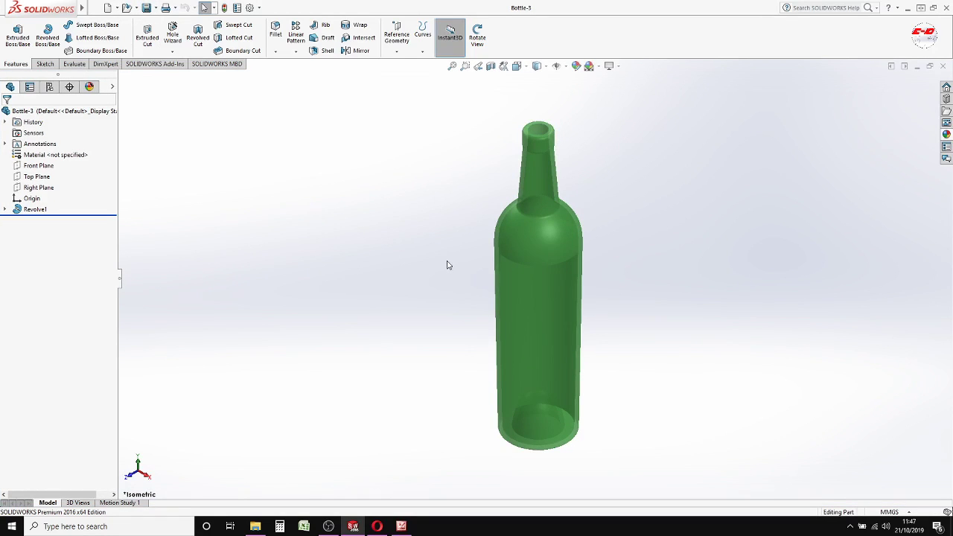
{"action": "key", "text": "alt+f"}
{"action": "key", "text": "Escape"}
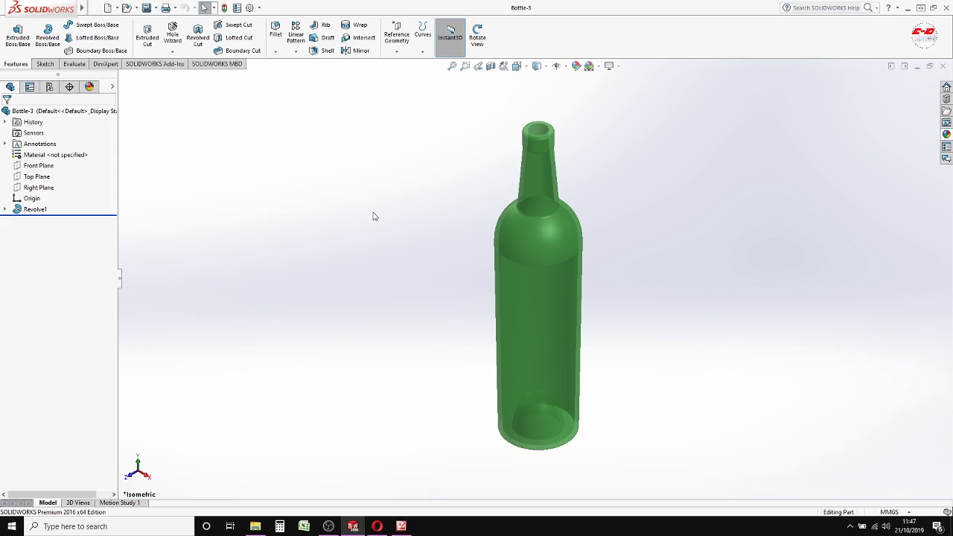